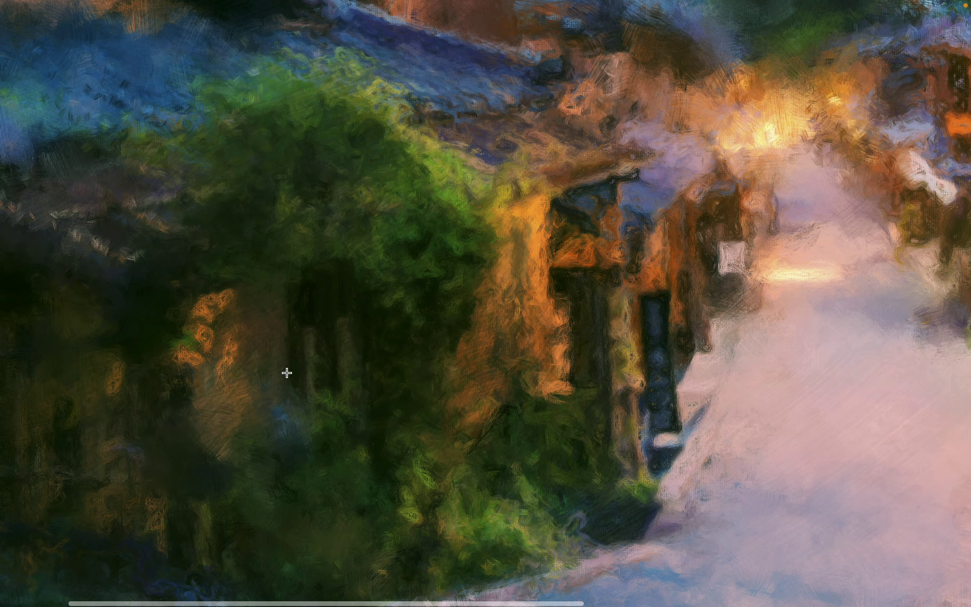
Zoom in further on the oil-painted street scene canvas to inspect its brushwork
key(super+equal)
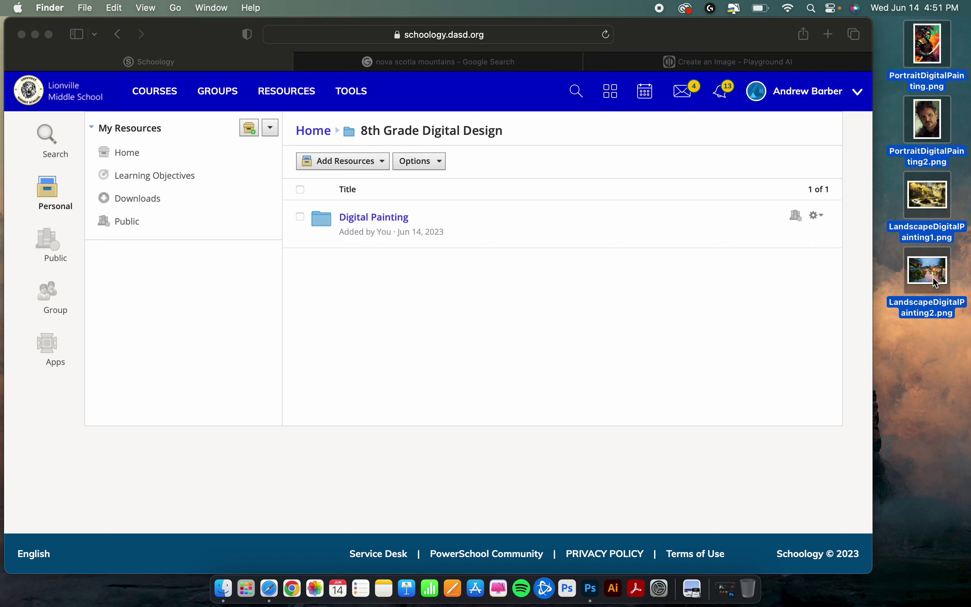
Select the four painting PNG files on the desktop and move them to the Trash
drag(935, 280, 939, 283)
click(943, 381)
drag(943, 373, 901, 42)
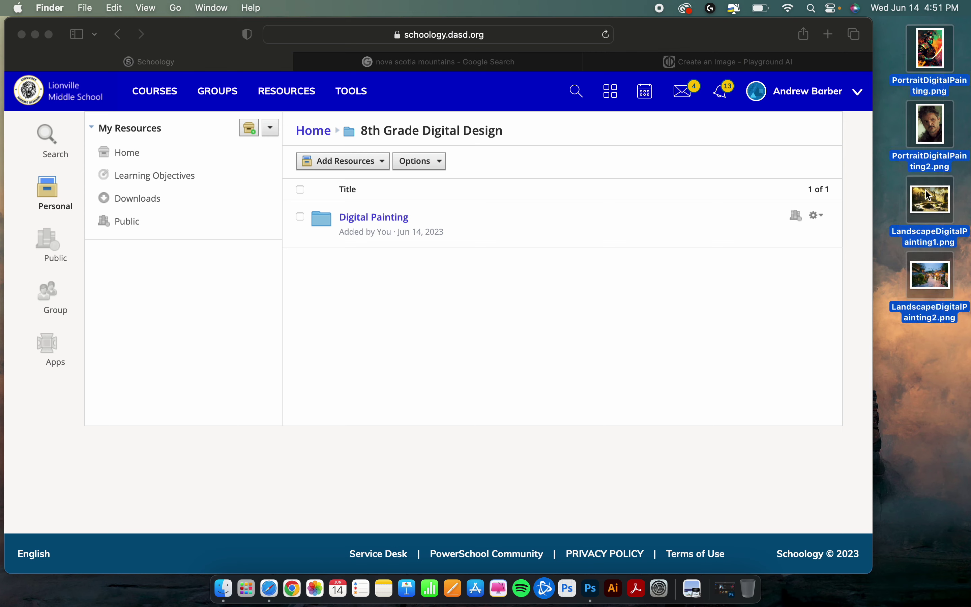
drag(929, 286, 753, 590)
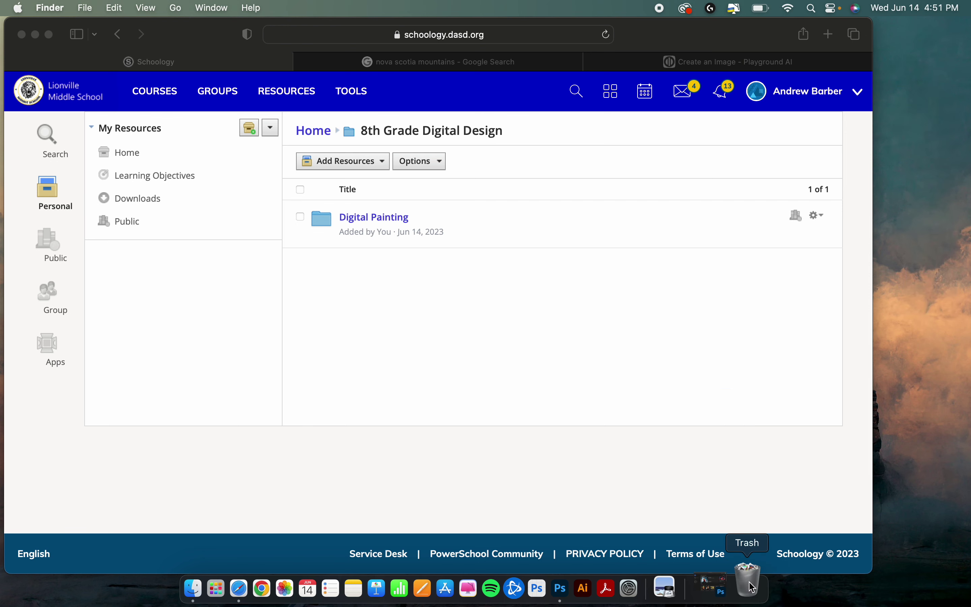
Empty the Trash permanently, confirming the erase
right_click(750, 584)
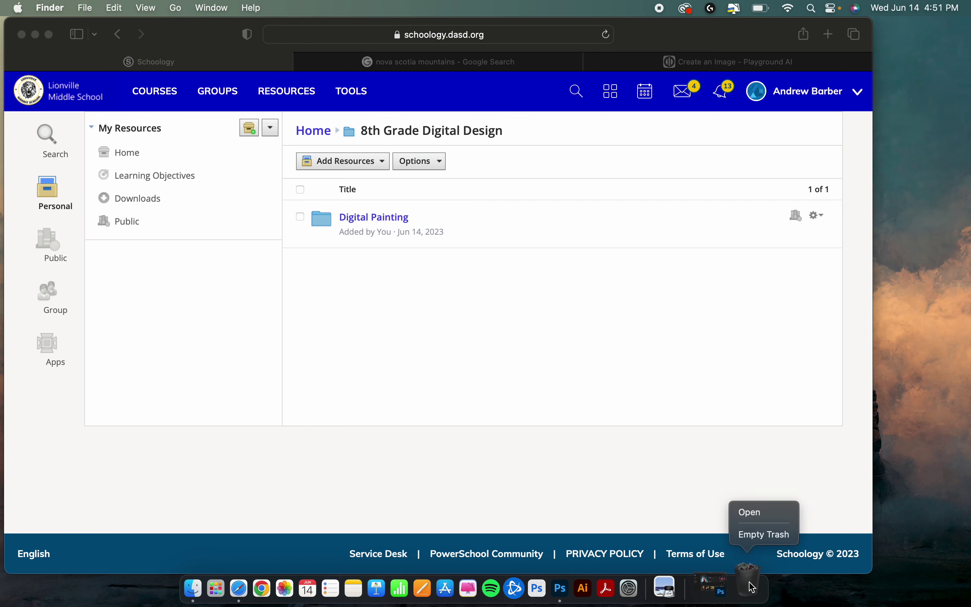
click(765, 535)
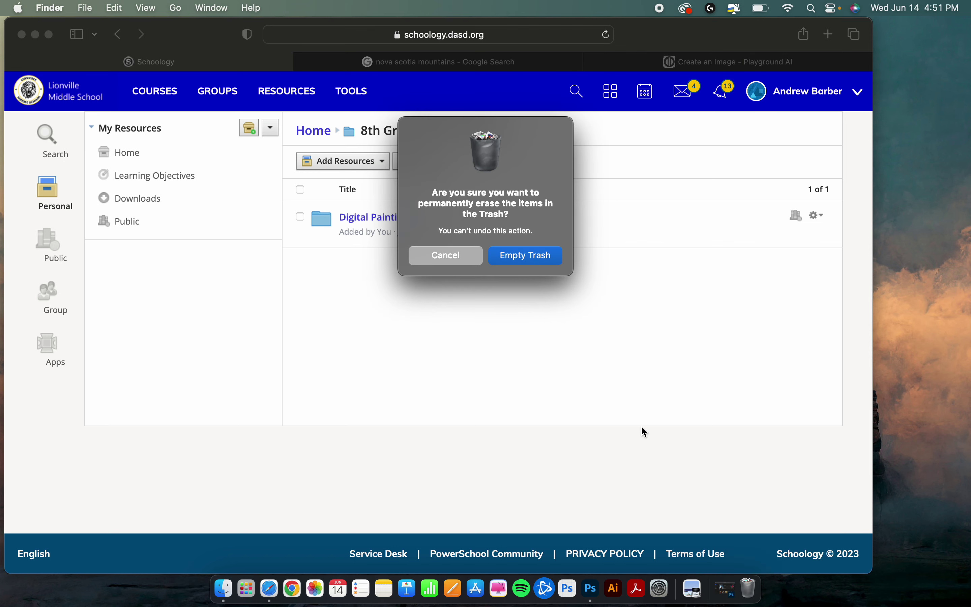
click(532, 257)
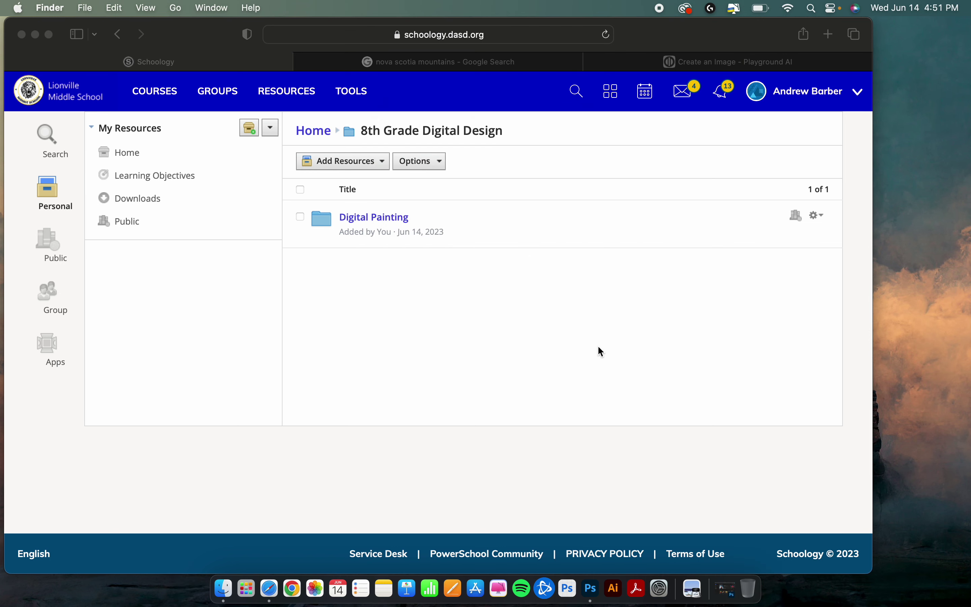
click(727, 543)
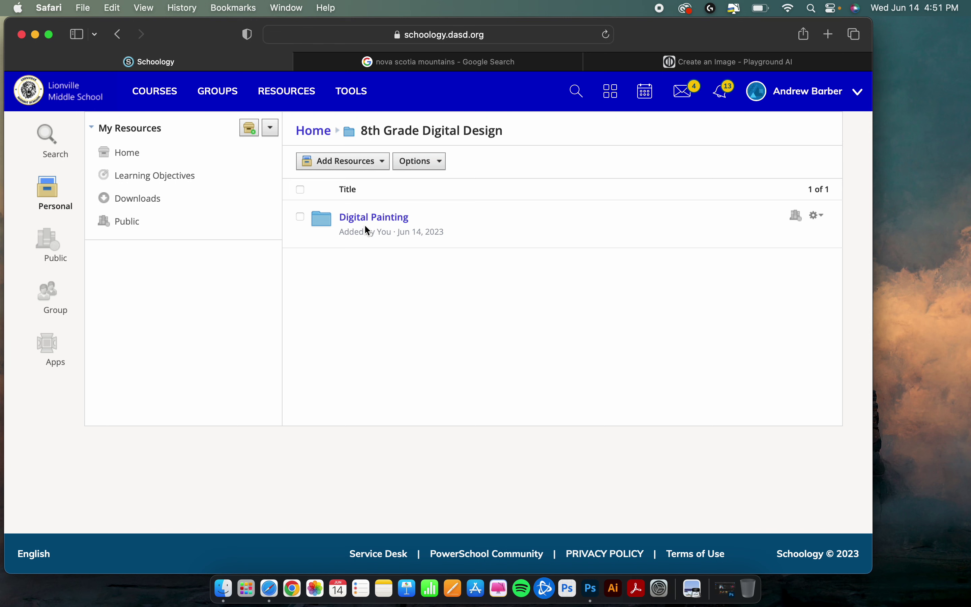
Open the Digital Painting folder in the 8th Grade Digital Design resources list
click(394, 221)
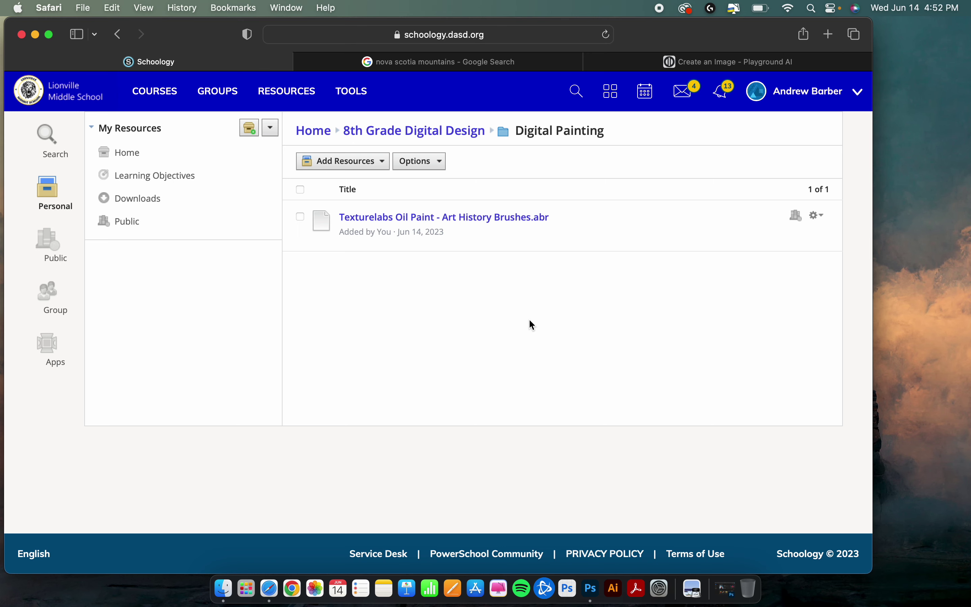
Download Texturelabs_Oil_Paint_-_Art_History_Brushes.abr and drag it from Downloads onto the desktop
click(509, 221)
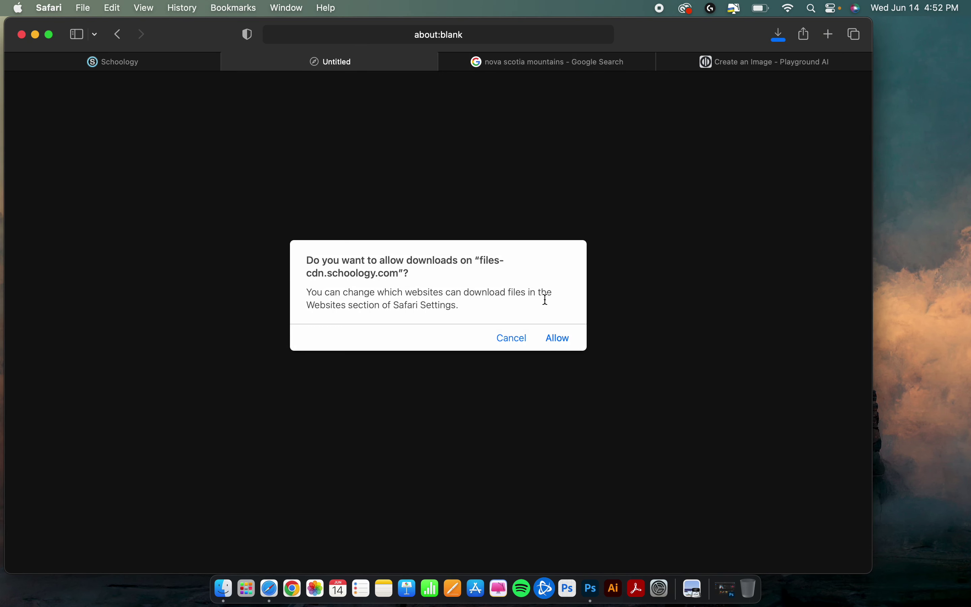
click(558, 338)
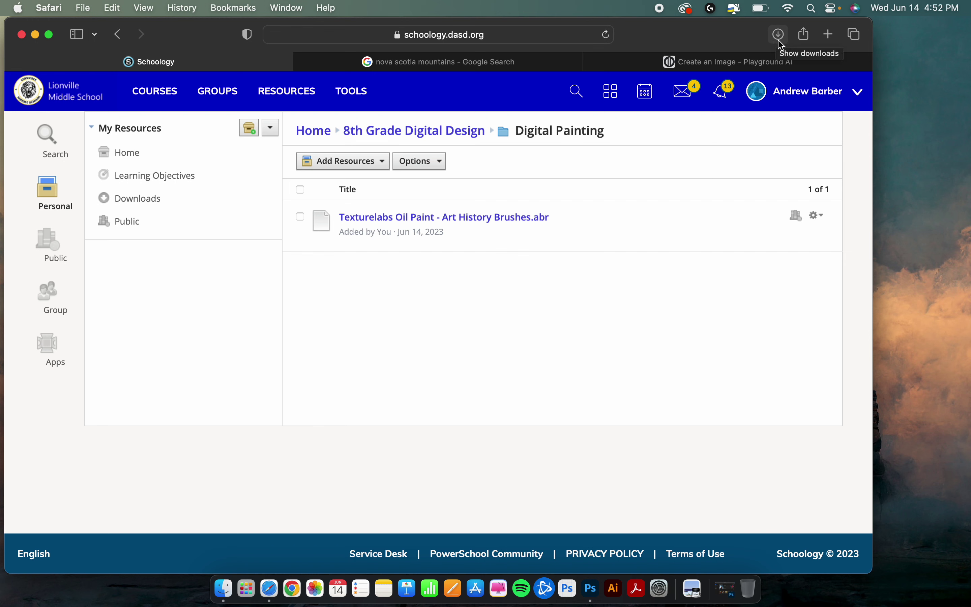
click(779, 42)
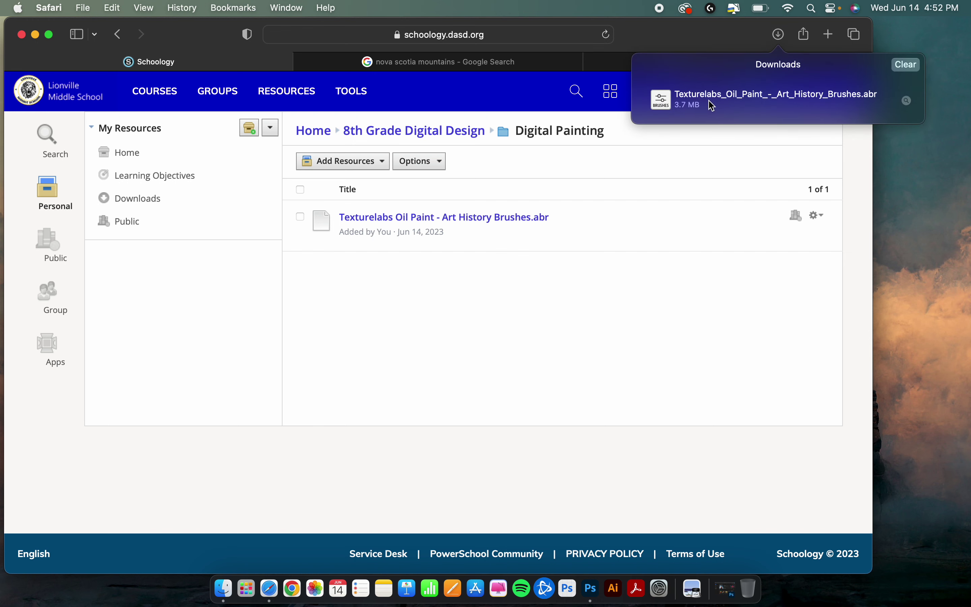
drag(712, 105, 928, 61)
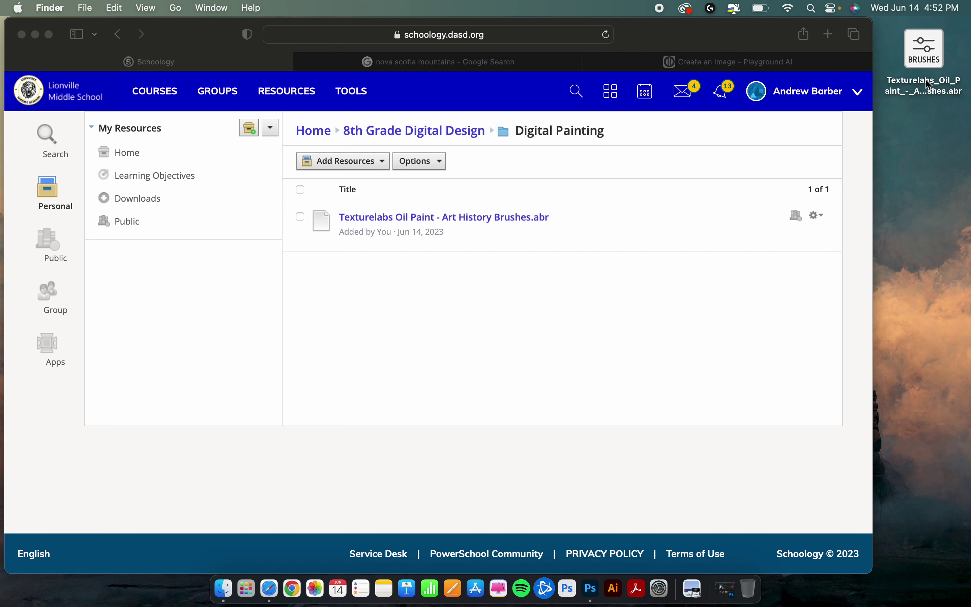
Filter the nova scotia mountains image results to Large size
click(455, 72)
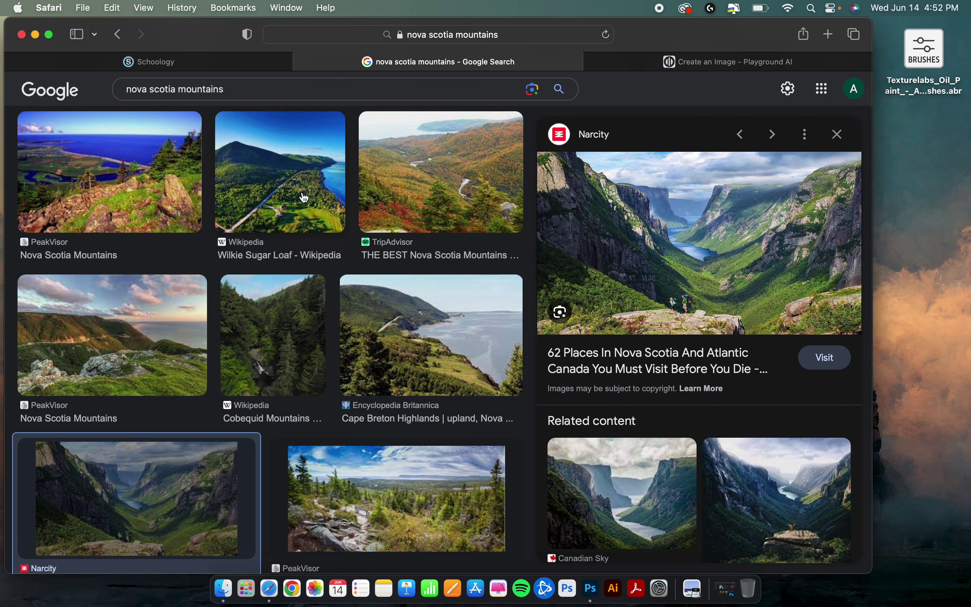
scroll(304, 196, up, 3)
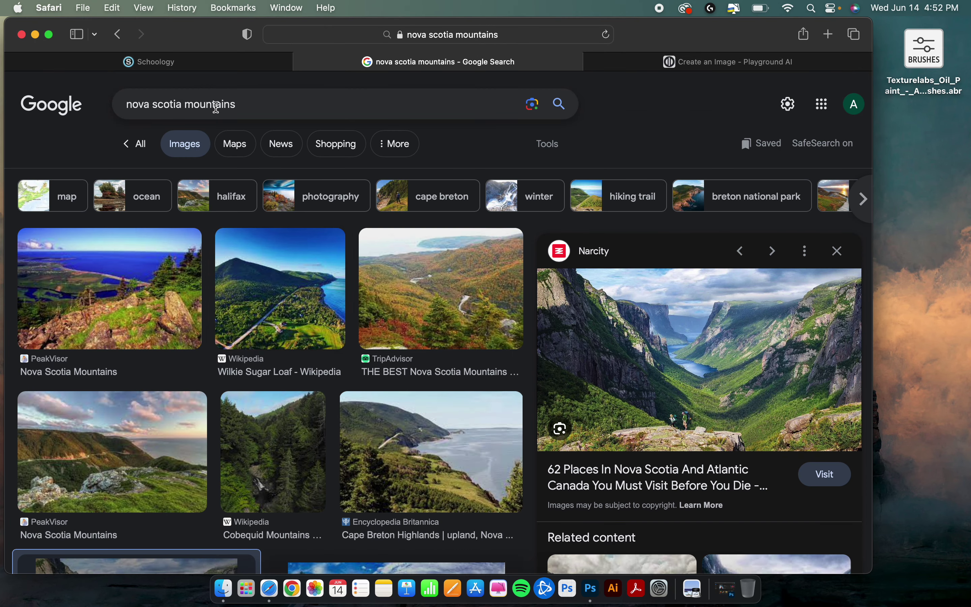
click(549, 154)
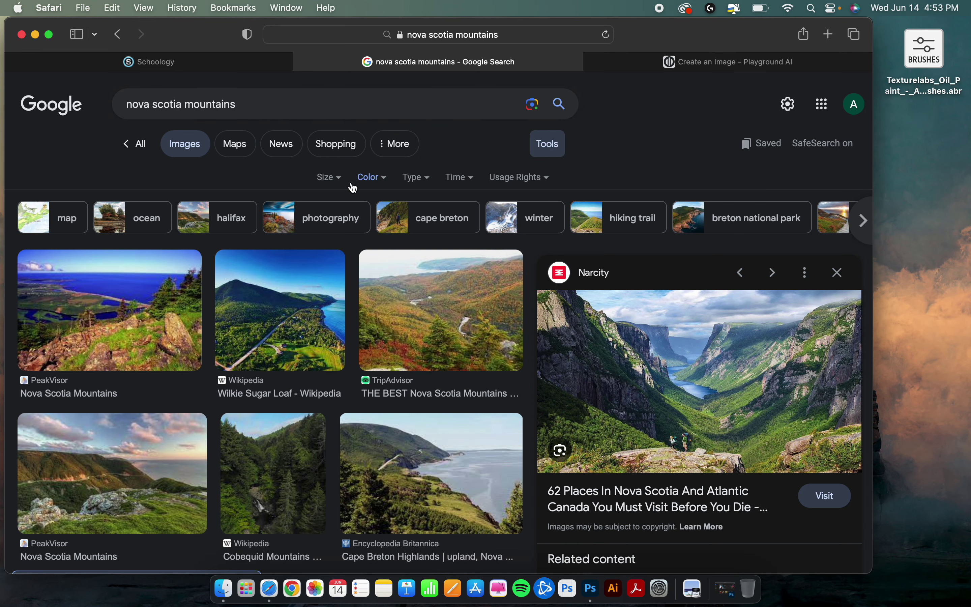
click(335, 181)
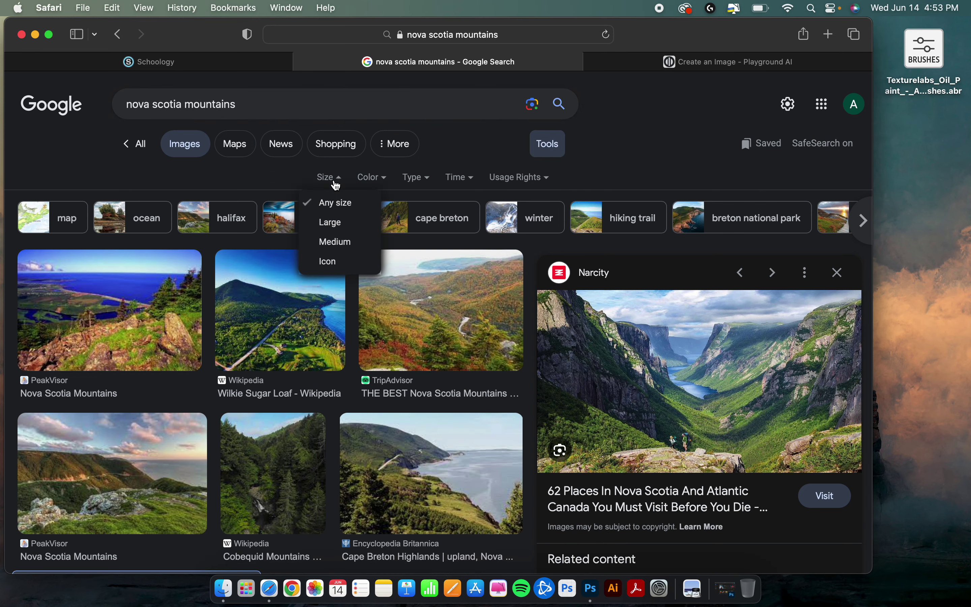
click(331, 225)
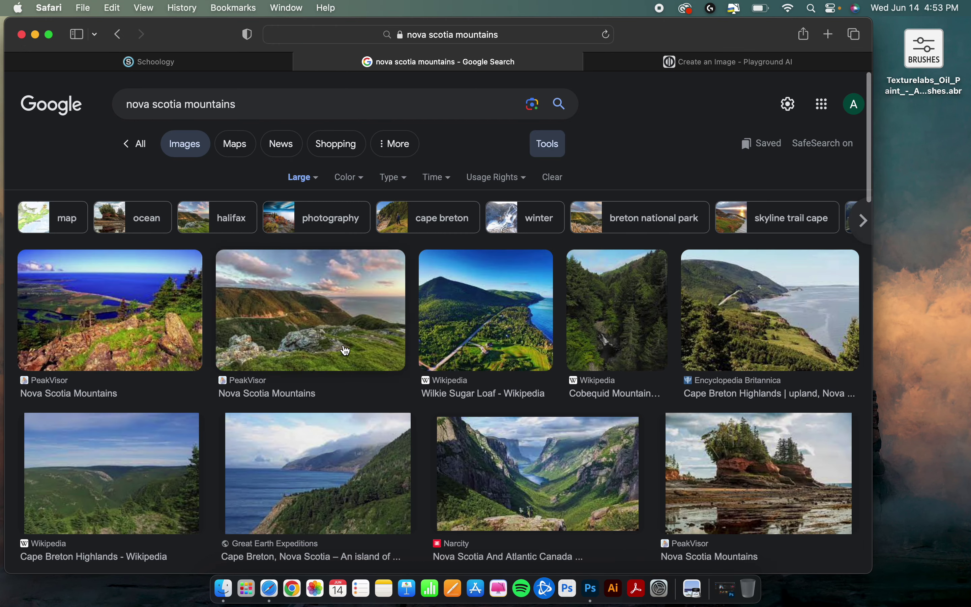
Preview the Narcity valley photo and bring up its save options
scroll(345, 350, down, 3)
scroll(345, 350, down, 1)
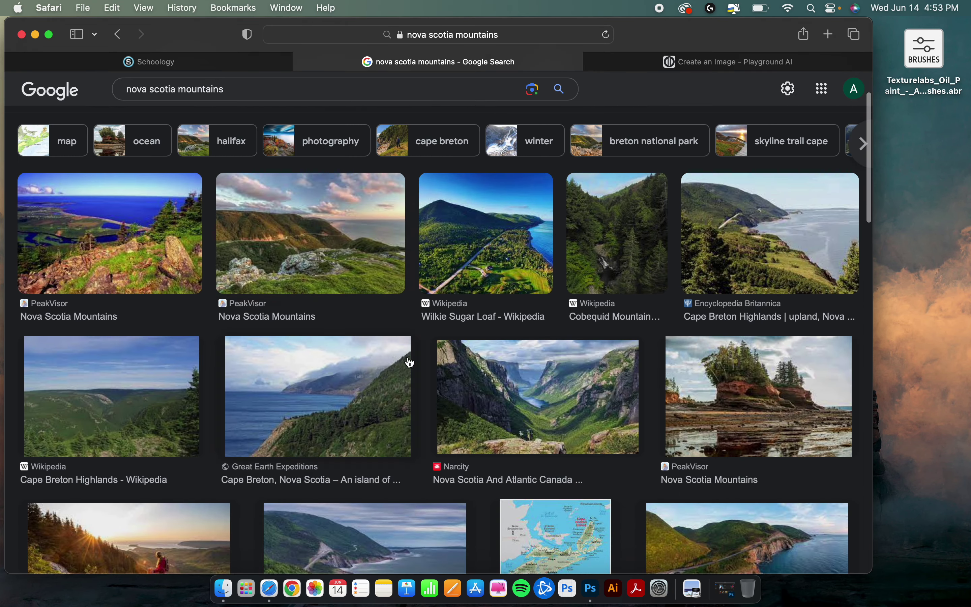
click(510, 398)
right_click(705, 257)
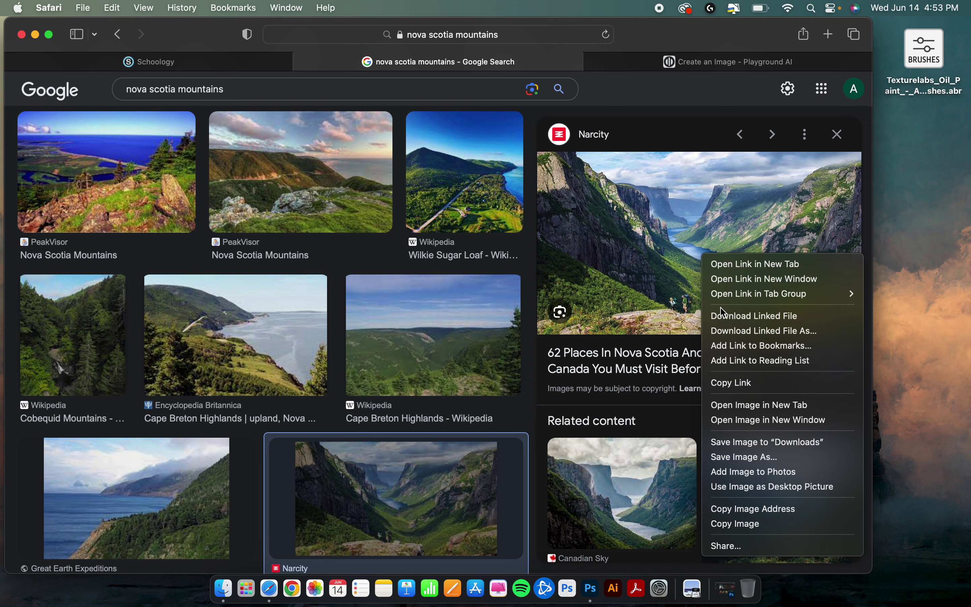
Save the Narcity photo via Save Image As into the Desktop folder named NovaScotia
click(794, 458)
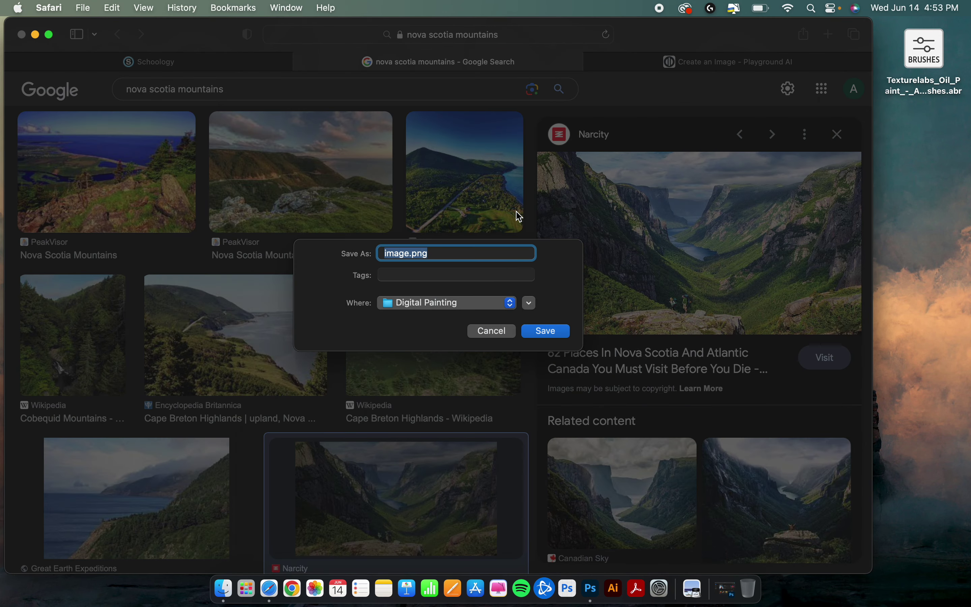
click(433, 304)
click(429, 430)
text(NovaScotia)
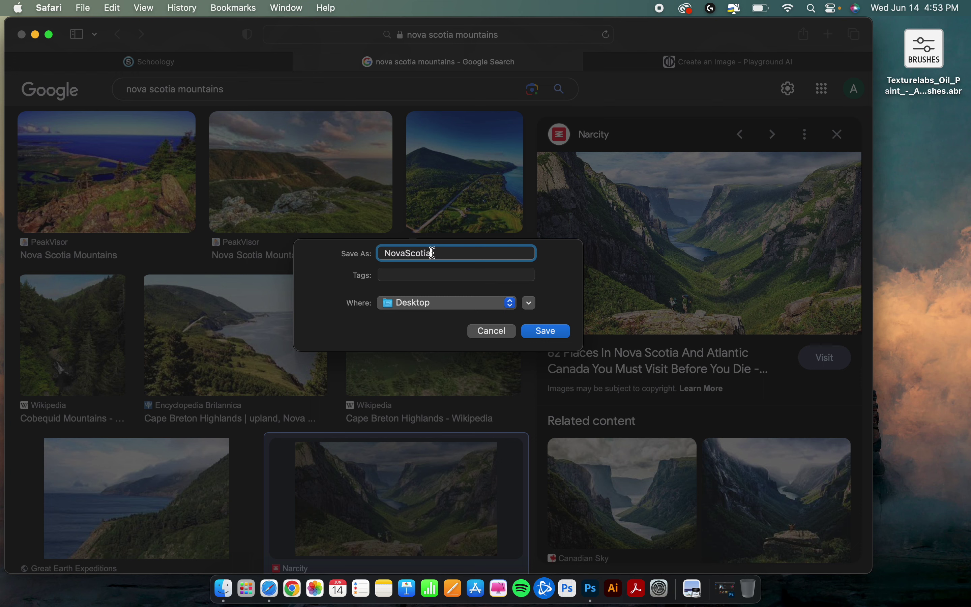
key(Return)
click(925, 181)
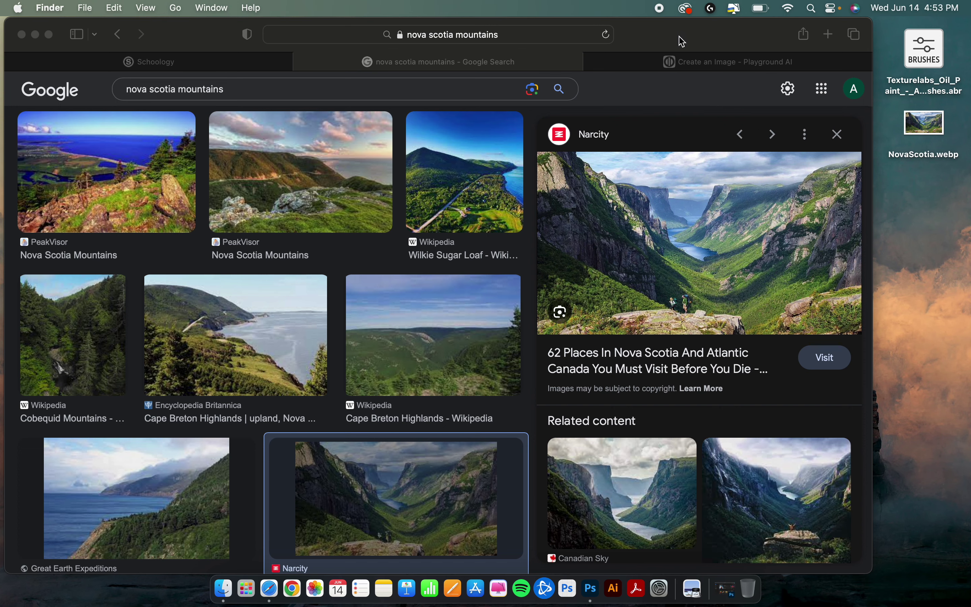
scroll(358, 198, up, 5)
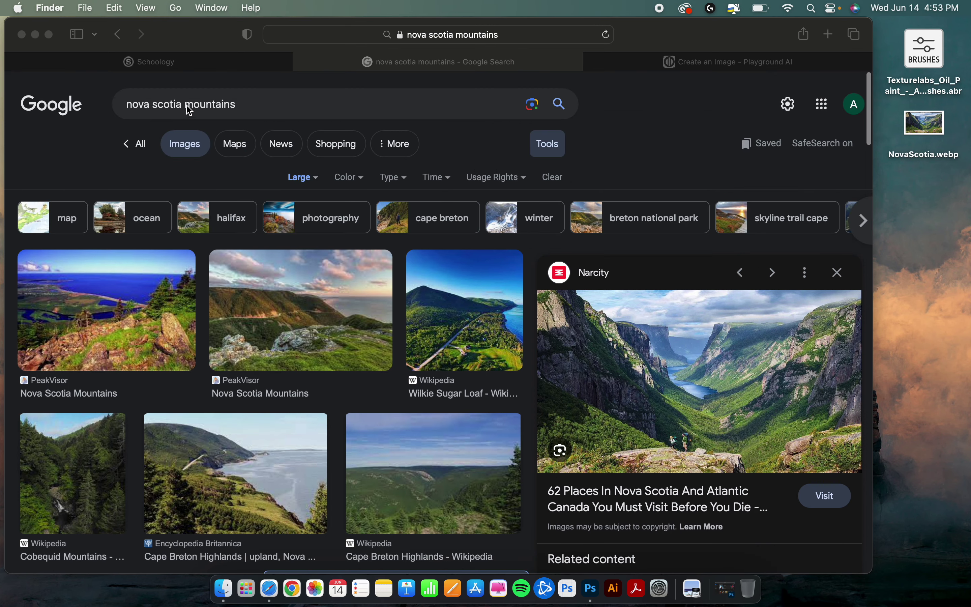
click(239, 103)
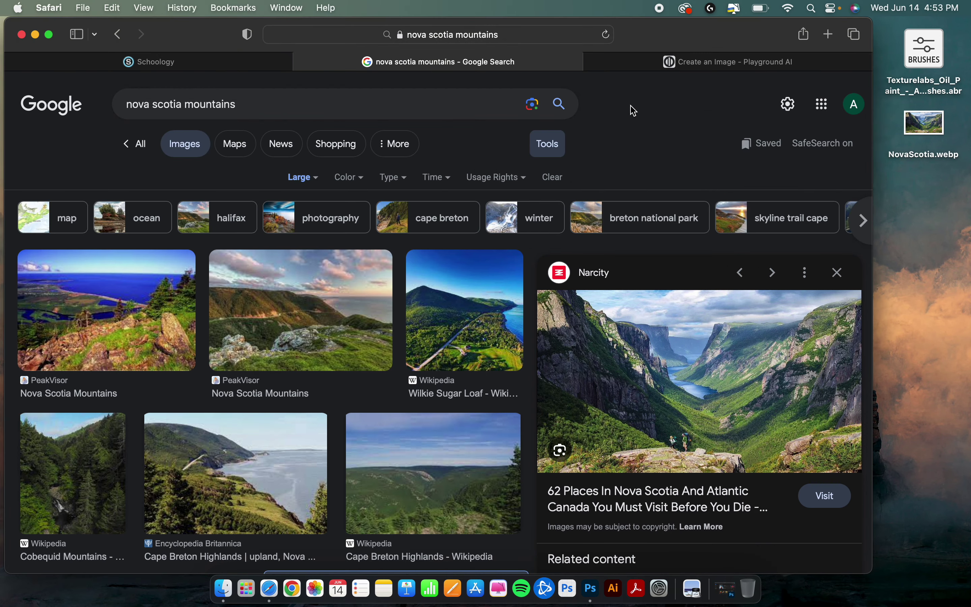
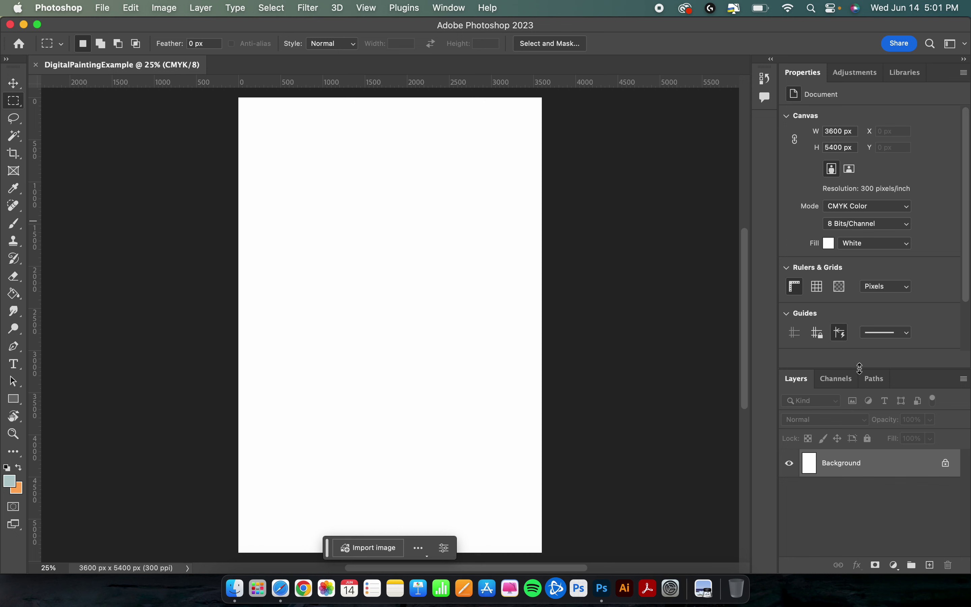
Raise the Properties/Layers divider so the Layers panel fills more of the right-hand column
drag(860, 368, 865, 222)
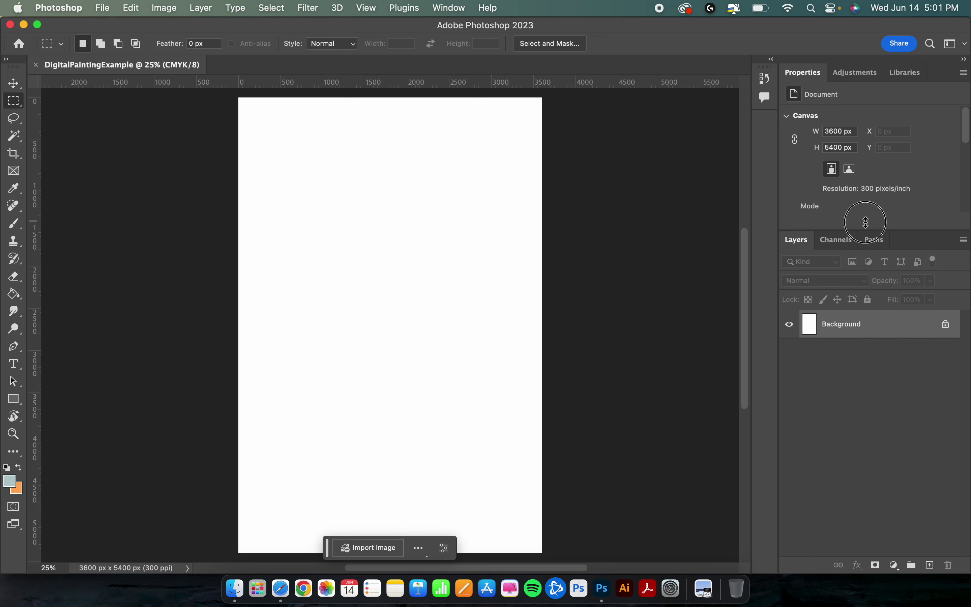
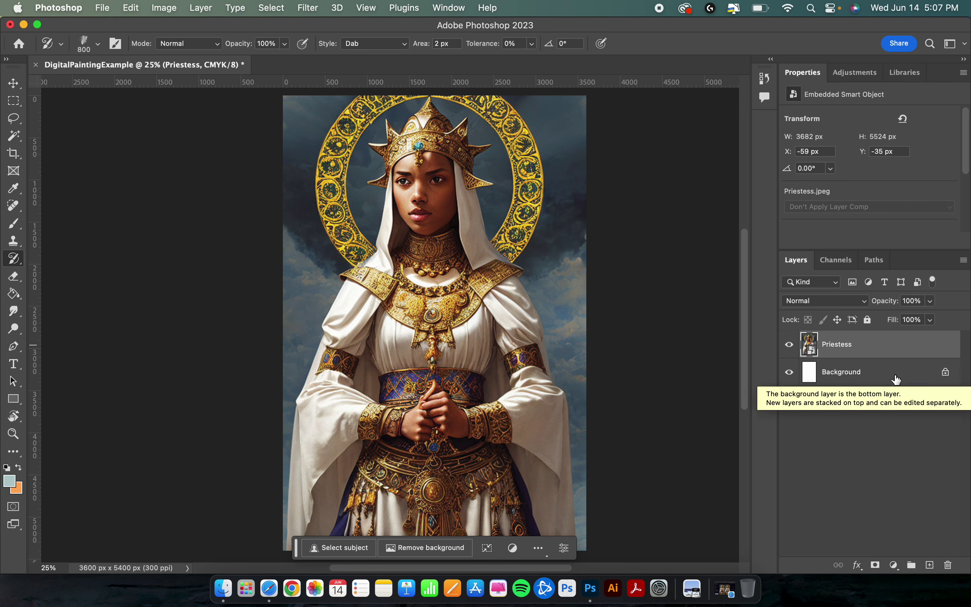
Duplicate the Priestess layer into a Priestess copy layer with Cmd+J
key(super+j)
Blend the left sleeve into loose oil-paint strokes with the Mixer Brush
scroll(688, 449, down, 2)
mouse_move(688, 427)
mouse_down()
mouse_move(701, 386)
mouse_move(665, 406)
mouse_up()
mouse_move(182, 329)
mouse_down()
mouse_move(266, 336)
mouse_move(245, 289)
mouse_move(289, 345)
mouse_up()
Blend the robe below the belt into loose oil-paint strokes
scroll(378, 333, down, 3)
scroll(441, 349, down, 3)
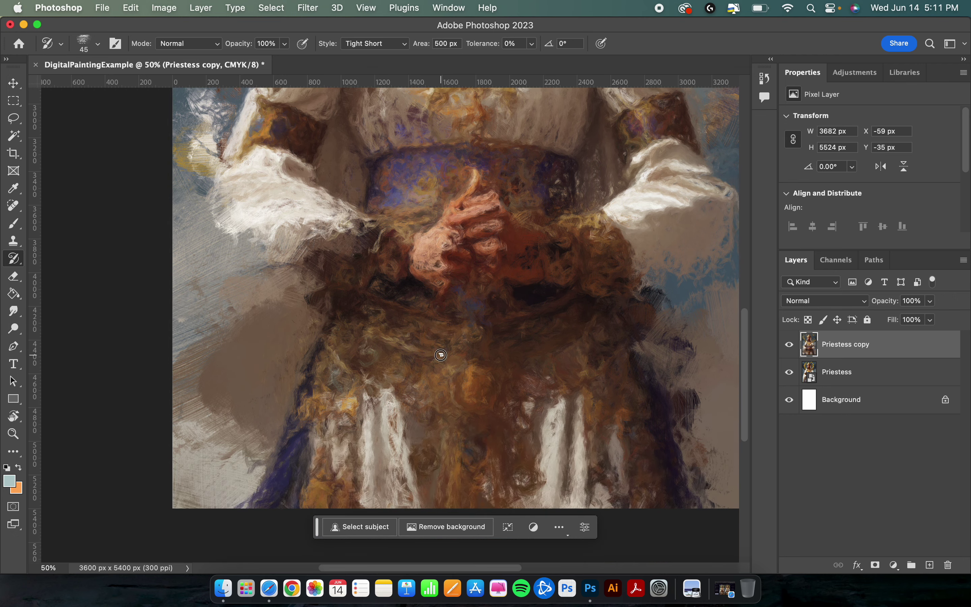
mouse_move(442, 334)
mouse_down()
mouse_move(520, 409)
mouse_move(465, 413)
mouse_move(455, 375)
mouse_move(546, 364)
mouse_move(547, 375)
mouse_move(424, 421)
mouse_move(478, 377)
mouse_move(480, 472)
mouse_move(537, 406)
mouse_move(588, 400)
mouse_move(575, 374)
mouse_move(337, 377)
mouse_move(367, 321)
mouse_up()
scroll(531, 325, up, 10)
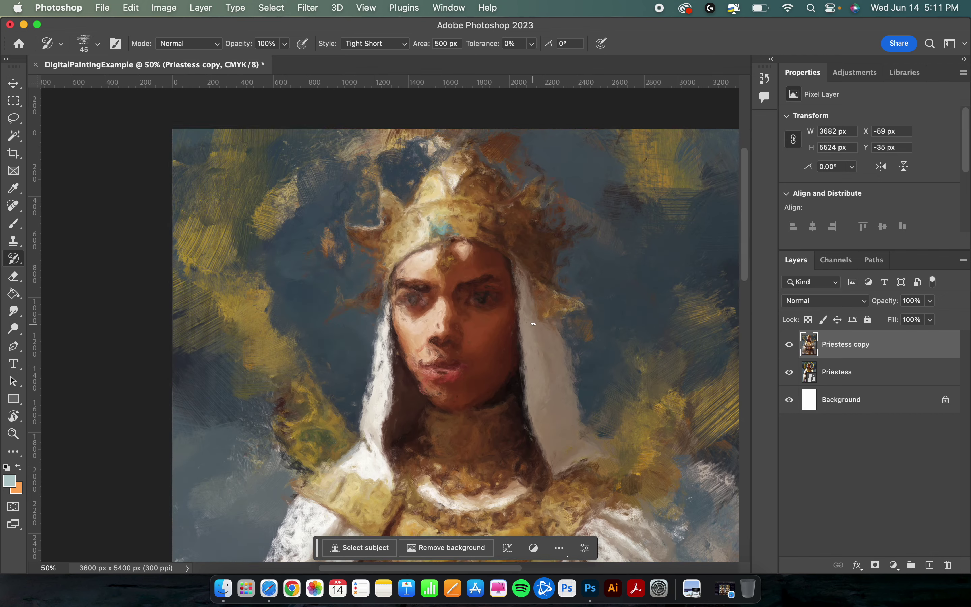
scroll(534, 324, down, 3)
scroll(531, 323, right, 2)
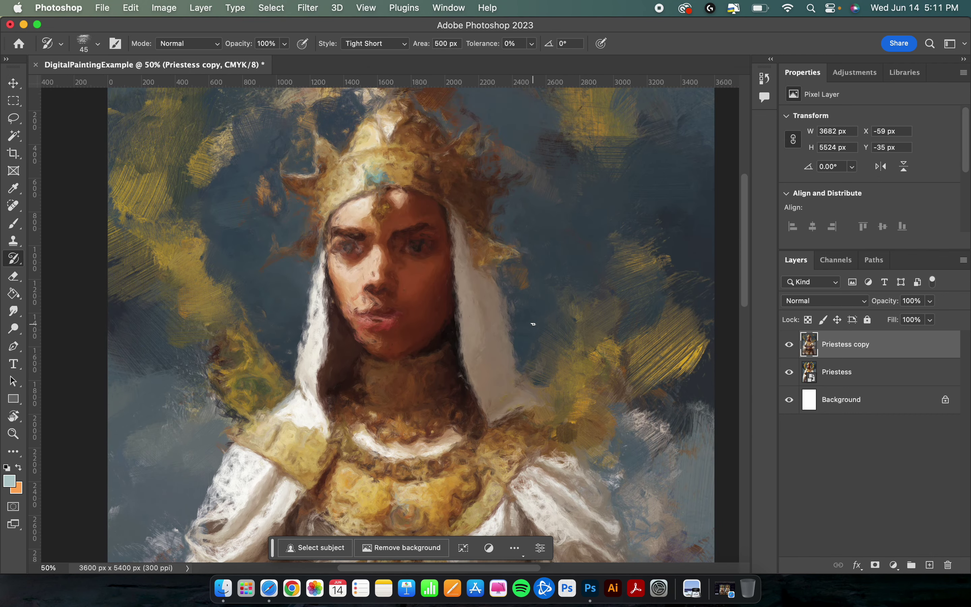
Switch to the 3 MEDIUM Art History preset, undoing a stroke that blurred the face
right_click(441, 269)
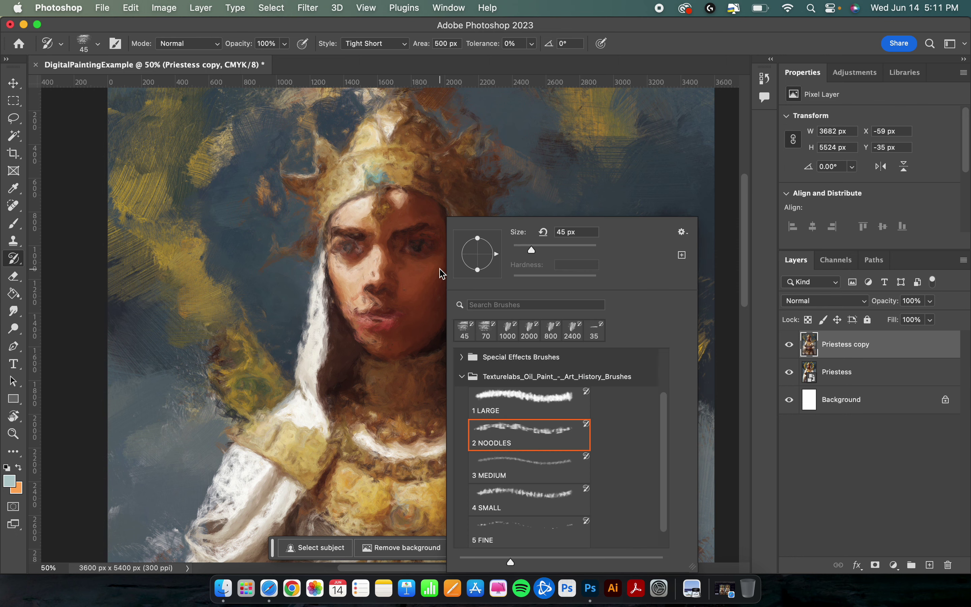
double_click(519, 468)
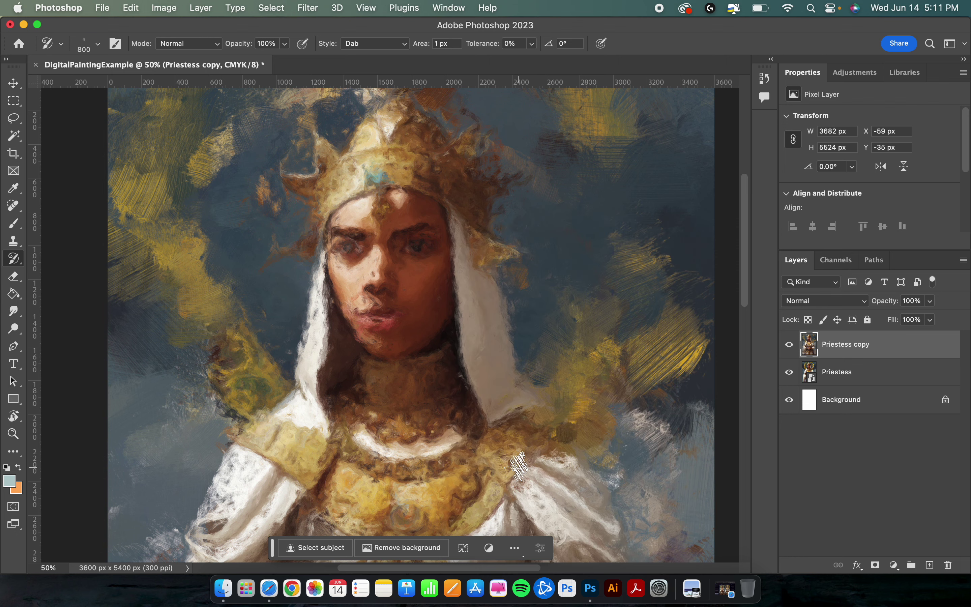
click(518, 409)
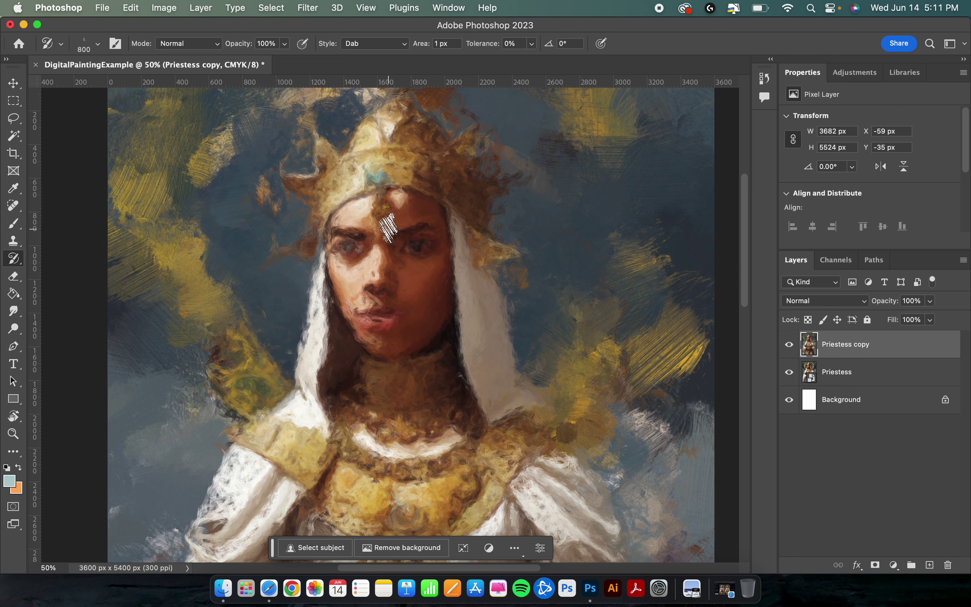
mouse_move(386, 224)
mouse_down()
mouse_move(394, 245)
mouse_move(380, 243)
mouse_move(361, 277)
mouse_move(381, 286)
mouse_up()
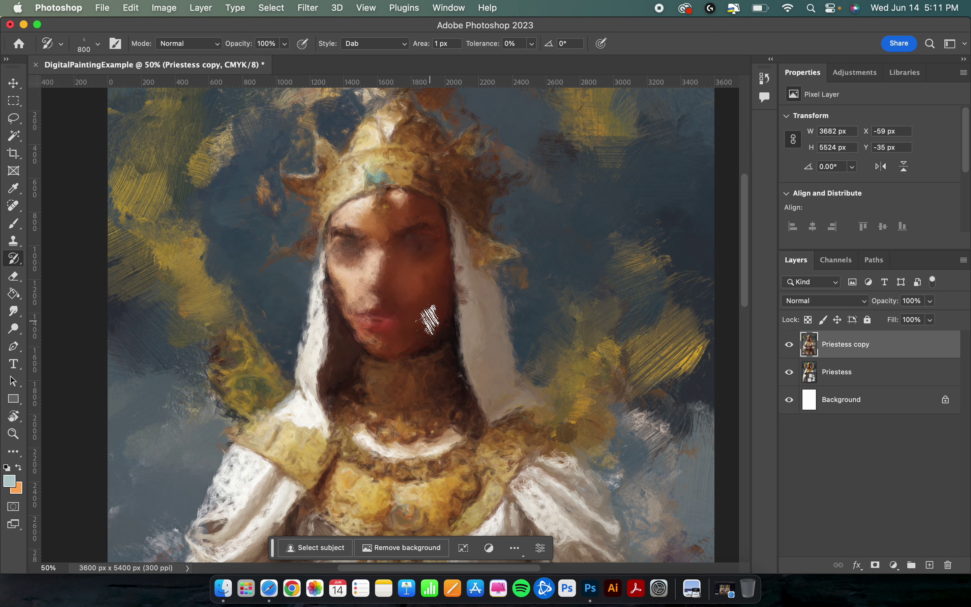
key(super+z)
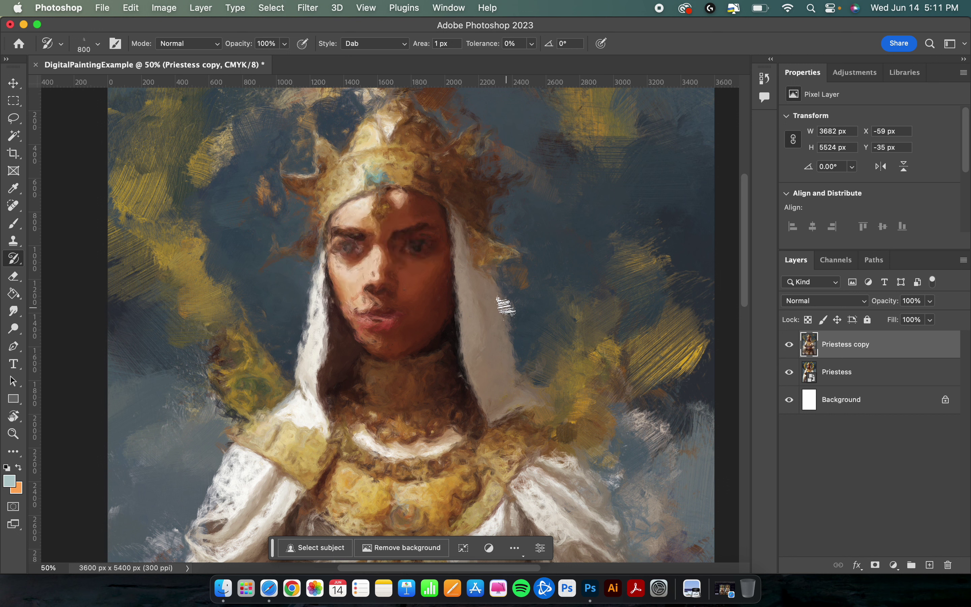
Smooth the sky right of the veil and blend both robe edges into the background
mouse_move(506, 307)
mouse_down()
mouse_move(516, 314)
mouse_move(531, 256)
mouse_move(496, 117)
mouse_move(472, 91)
mouse_move(457, 103)
mouse_move(357, 95)
mouse_move(294, 218)
mouse_move(265, 210)
mouse_move(277, 303)
mouse_move(260, 417)
mouse_move(209, 466)
mouse_move(217, 321)
mouse_move(229, 321)
mouse_move(192, 377)
mouse_move(217, 354)
mouse_move(193, 342)
mouse_move(184, 367)
mouse_move(167, 478)
mouse_up()
scroll(209, 466, down, 5)
scroll(192, 377, down, 3)
scroll(189, 369, down, 2)
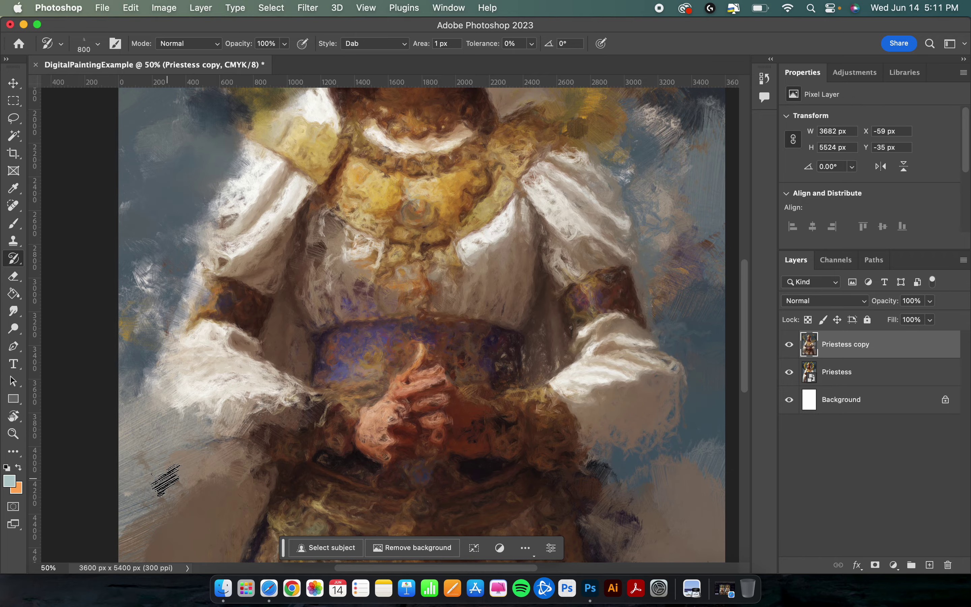
scroll(255, 494, down, 10)
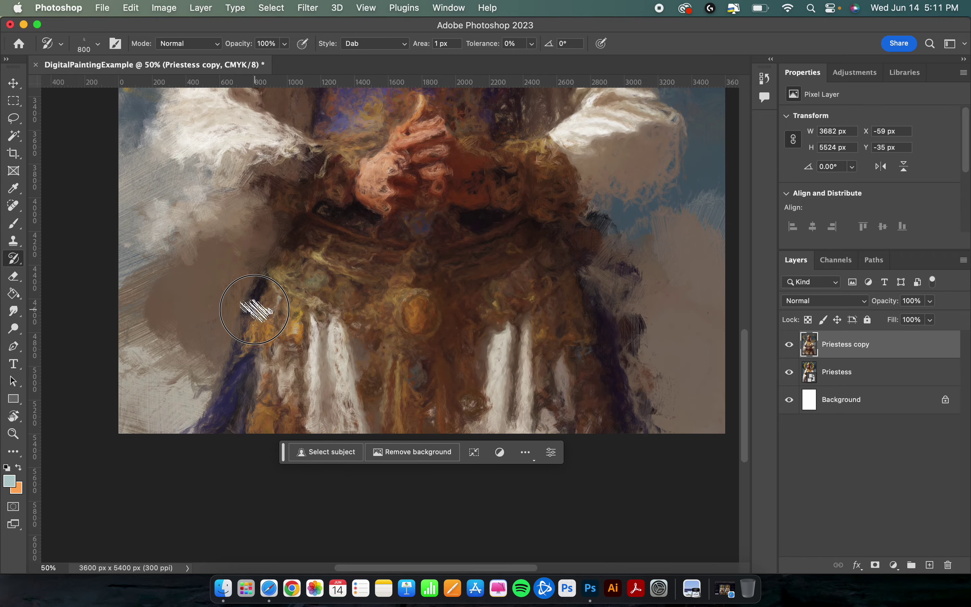
mouse_move(255, 309)
mouse_down()
mouse_move(201, 347)
mouse_move(184, 386)
mouse_move(242, 423)
mouse_up()
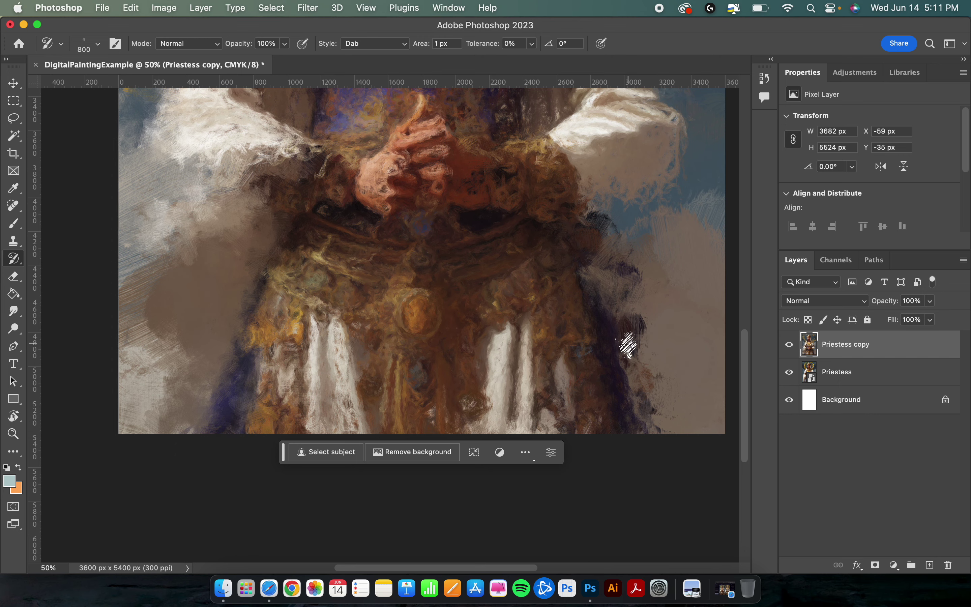
mouse_move(627, 346)
mouse_down()
mouse_move(681, 382)
mouse_move(676, 404)
mouse_move(630, 253)
mouse_move(641, 320)
mouse_move(693, 423)
mouse_move(621, 425)
mouse_move(617, 278)
mouse_move(628, 207)
mouse_move(692, 180)
mouse_move(614, 213)
mouse_move(667, 165)
mouse_up()
scroll(667, 165, up, 10)
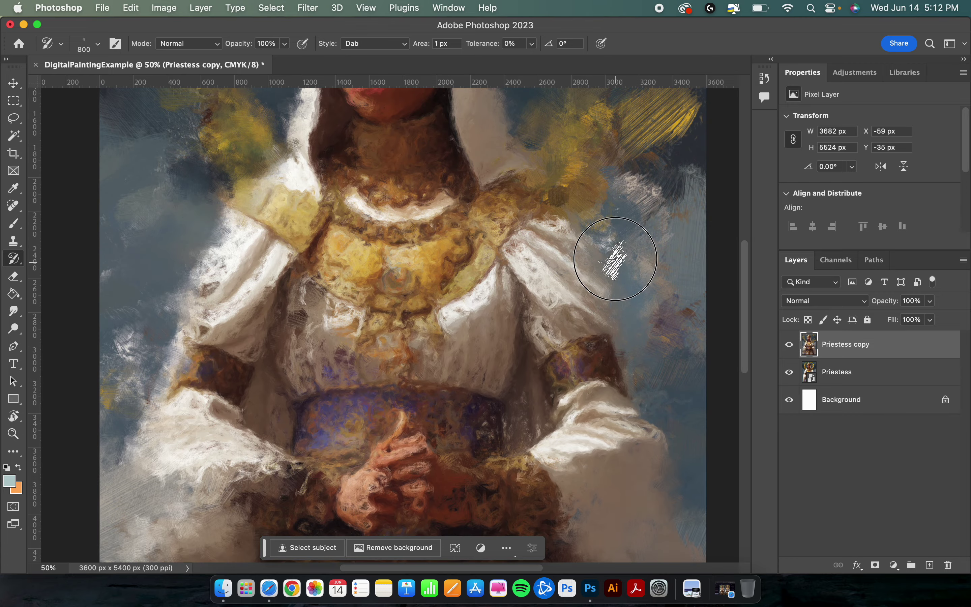
scroll(606, 240, up, 10)
scroll(610, 232, down, 5)
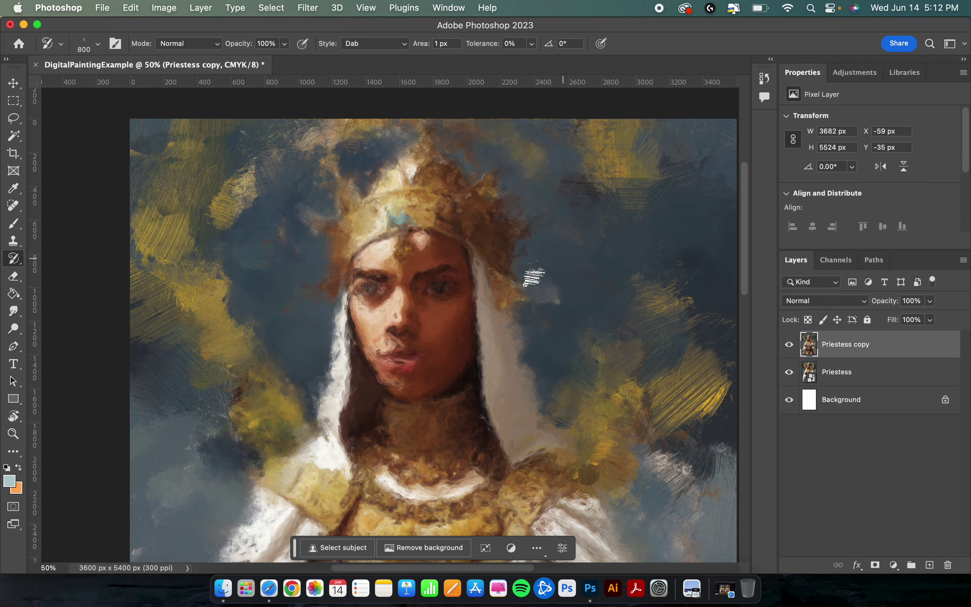
scroll(553, 231, down, 3)
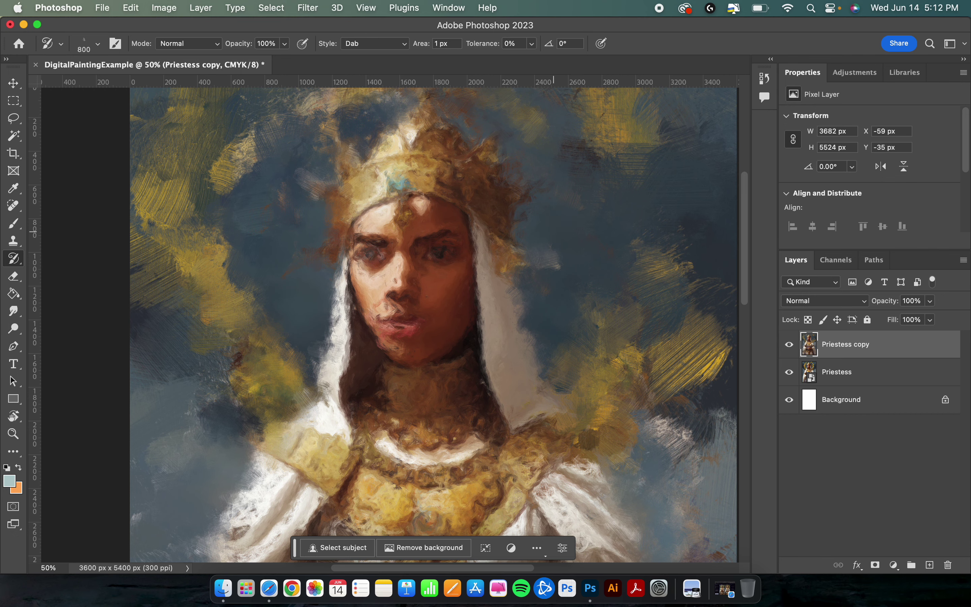
Paint the golden halo arc around the head with the 2 NOODLES preset
right_click(556, 227)
double_click(620, 425)
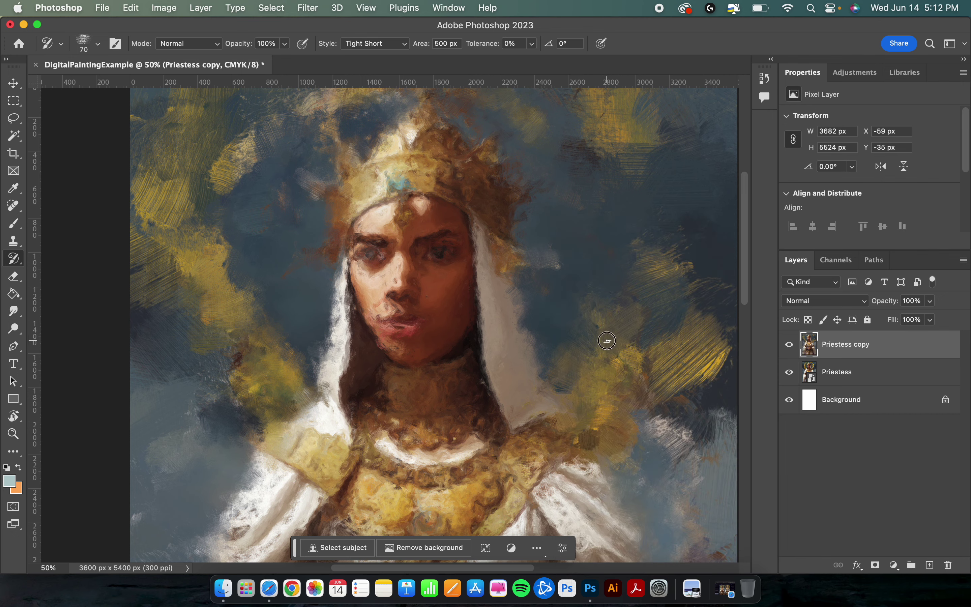
mouse_move(606, 341)
mouse_down()
mouse_move(605, 388)
mouse_move(621, 318)
mouse_move(617, 329)
mouse_move(616, 226)
mouse_move(597, 163)
mouse_move(613, 215)
mouse_move(536, 85)
mouse_move(487, 72)
mouse_move(345, 90)
mouse_move(267, 130)
mouse_move(232, 202)
mouse_move(230, 282)
mouse_move(277, 390)
mouse_move(222, 285)
mouse_move(242, 169)
mouse_move(341, 90)
mouse_move(538, 76)
mouse_move(614, 214)
mouse_move(608, 305)
mouse_move(576, 397)
mouse_move(603, 368)
mouse_up()
Switch the Art History Brush to the 4 SMALL preset
right_click(604, 369)
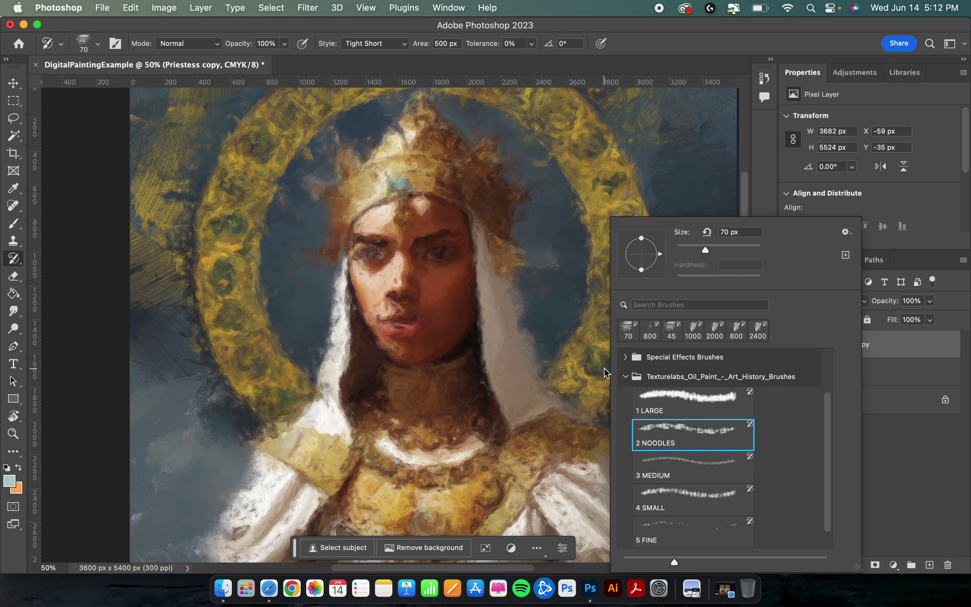
click(698, 469)
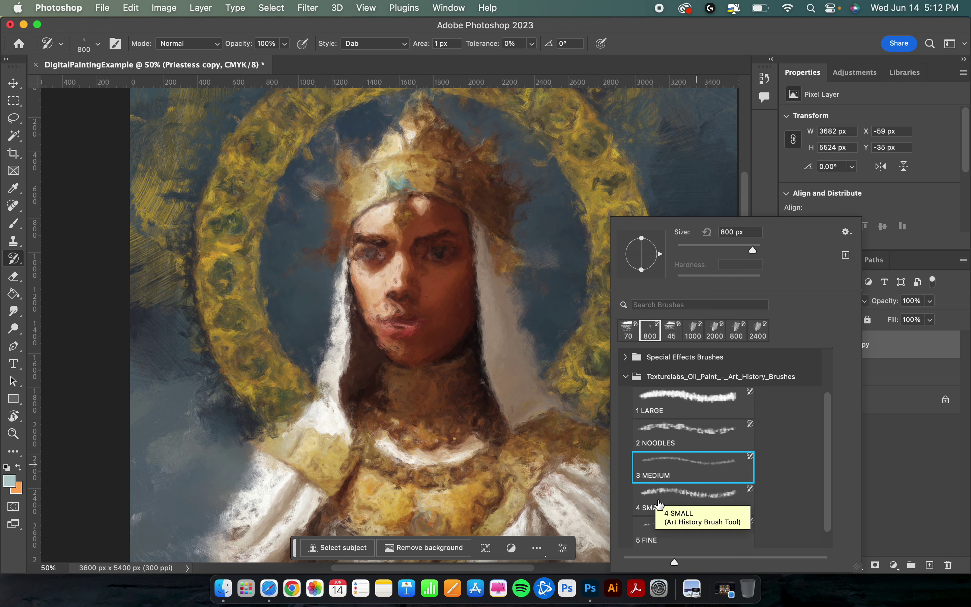
scroll(667, 521, down, 1)
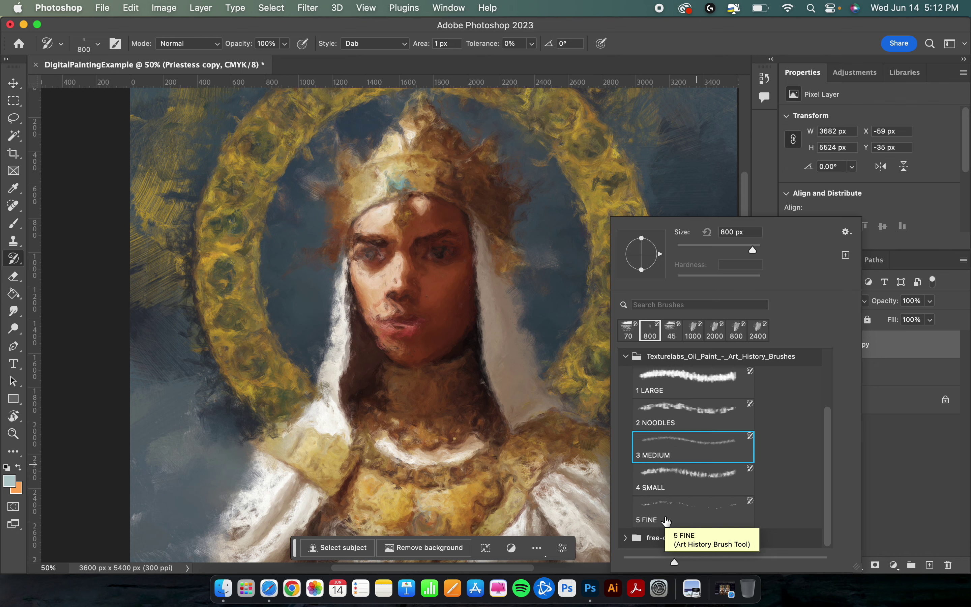
click(680, 476)
double_click(672, 474)
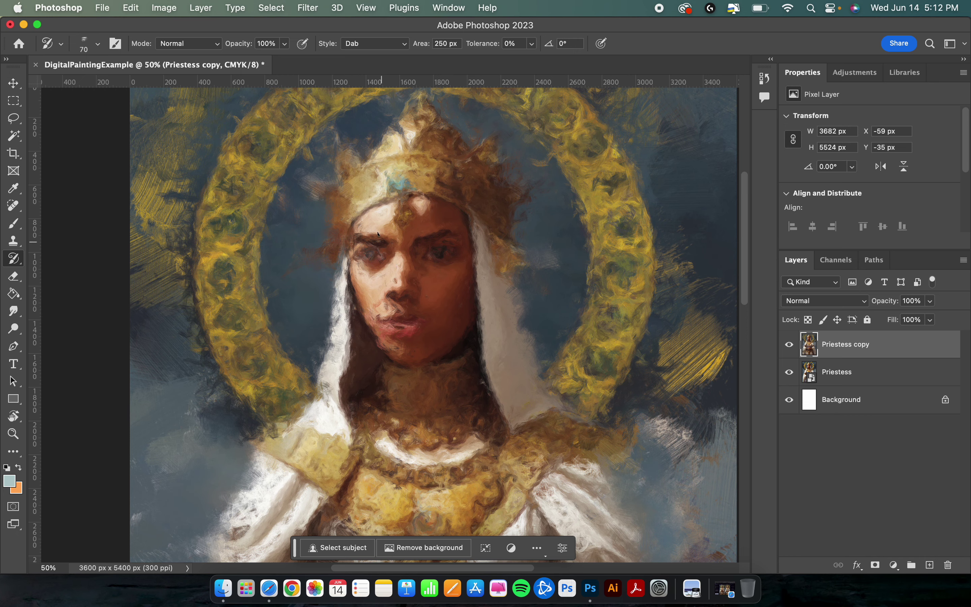
Repaint the left eye, crown, forehead and hairline with Dab strokes
scroll(378, 232, up, 10)
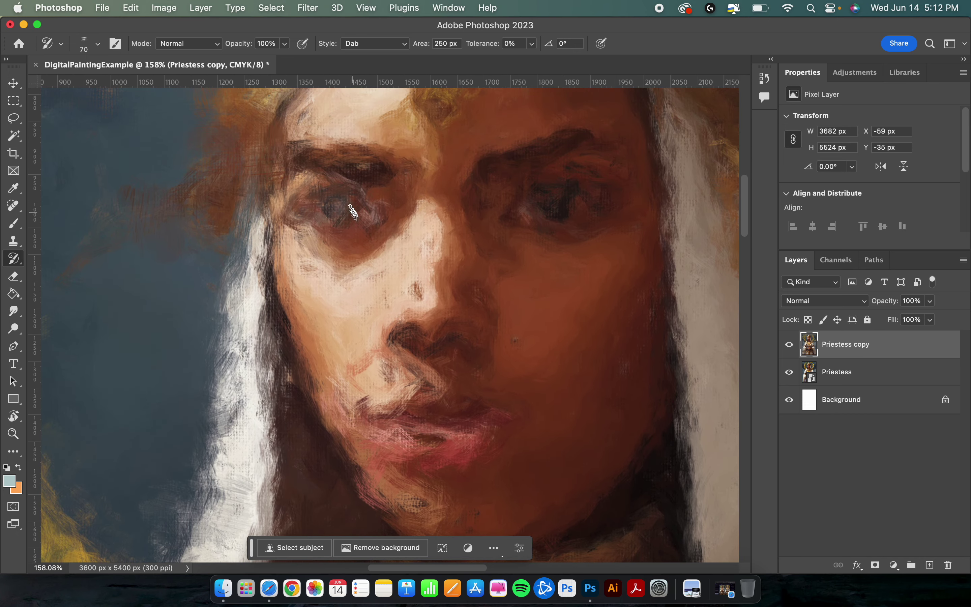
mouse_move(353, 211)
mouse_down()
mouse_move(371, 197)
mouse_move(340, 219)
mouse_move(343, 242)
mouse_move(314, 226)
mouse_move(351, 234)
mouse_up()
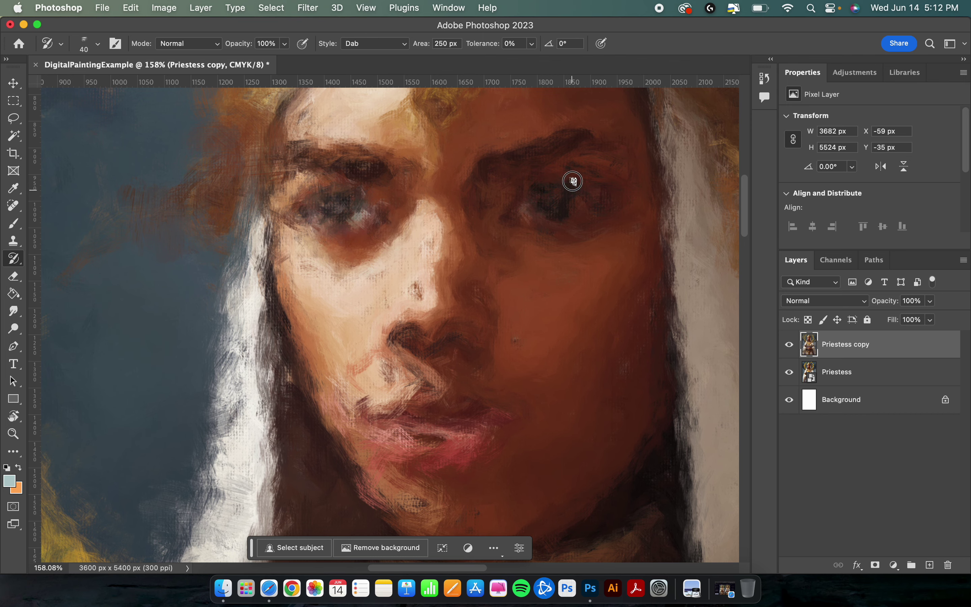
scroll(599, 225, up, 4)
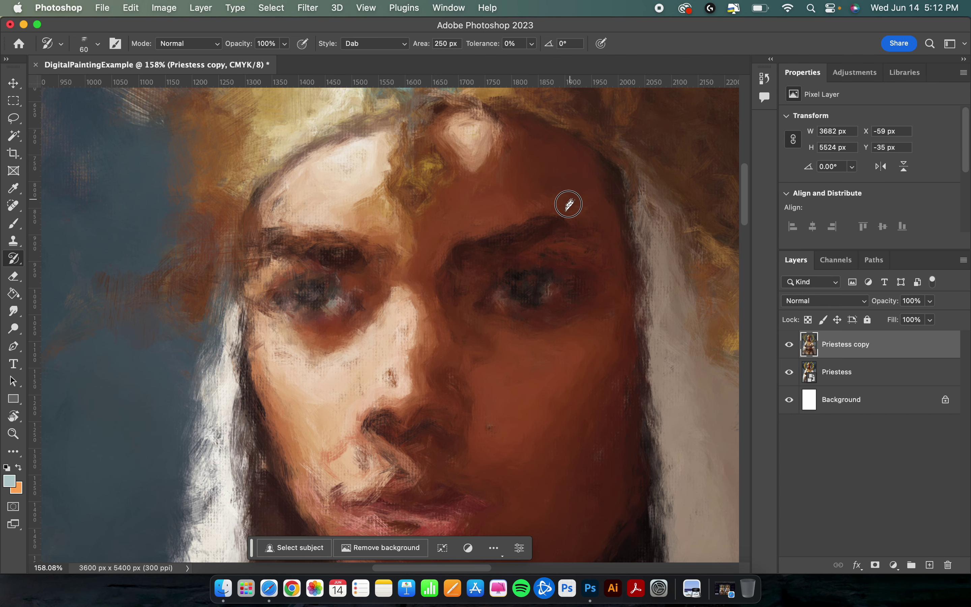
scroll(391, 178, up, 4)
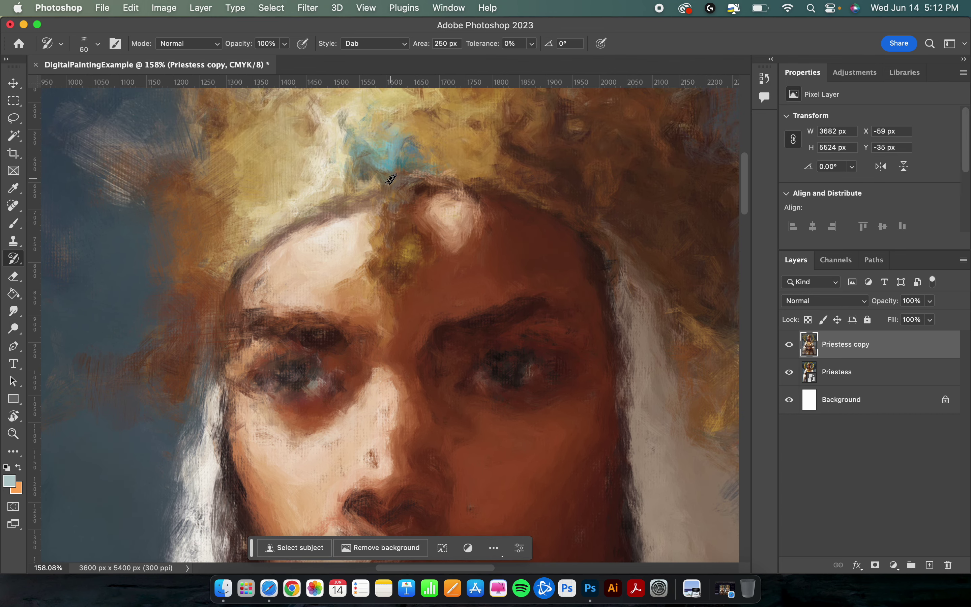
scroll(300, 236, up, 3)
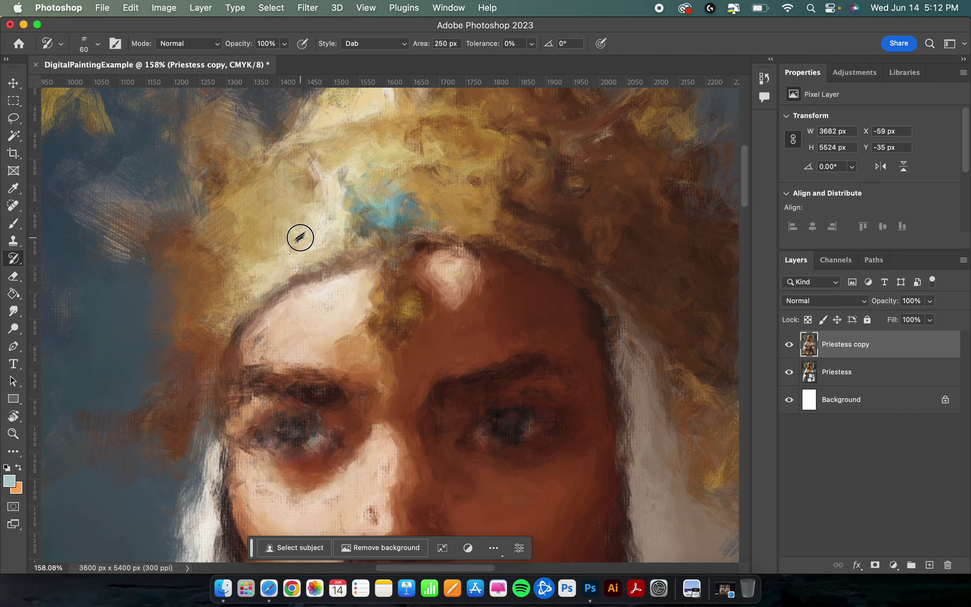
mouse_move(167, 247)
mouse_down()
mouse_move(90, 196)
mouse_move(261, 288)
mouse_move(241, 116)
mouse_move(216, 189)
mouse_move(218, 143)
mouse_move(254, 223)
mouse_move(202, 419)
mouse_move(143, 451)
mouse_up()
scroll(400, 278, up, 4)
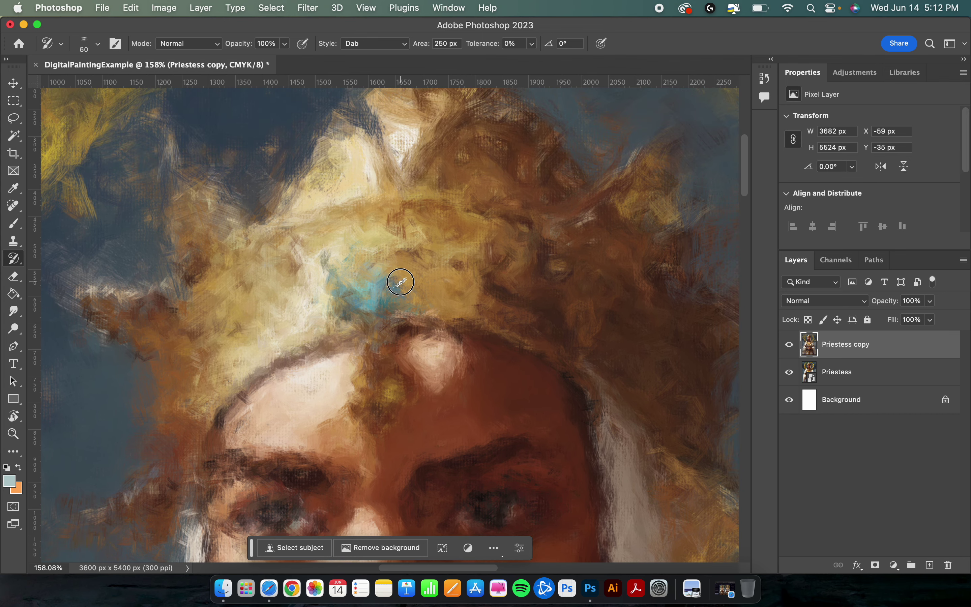
drag(346, 143, 340, 107)
Paint dark brown strokes over the hair and golden strokes on the background right of the face
scroll(351, 224, up, 4)
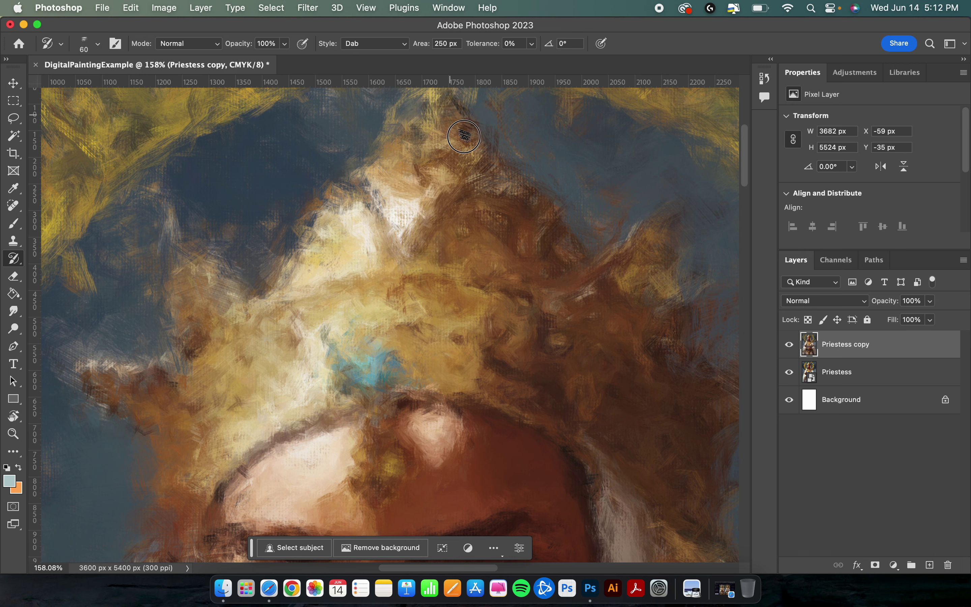
scroll(462, 169, up, 4)
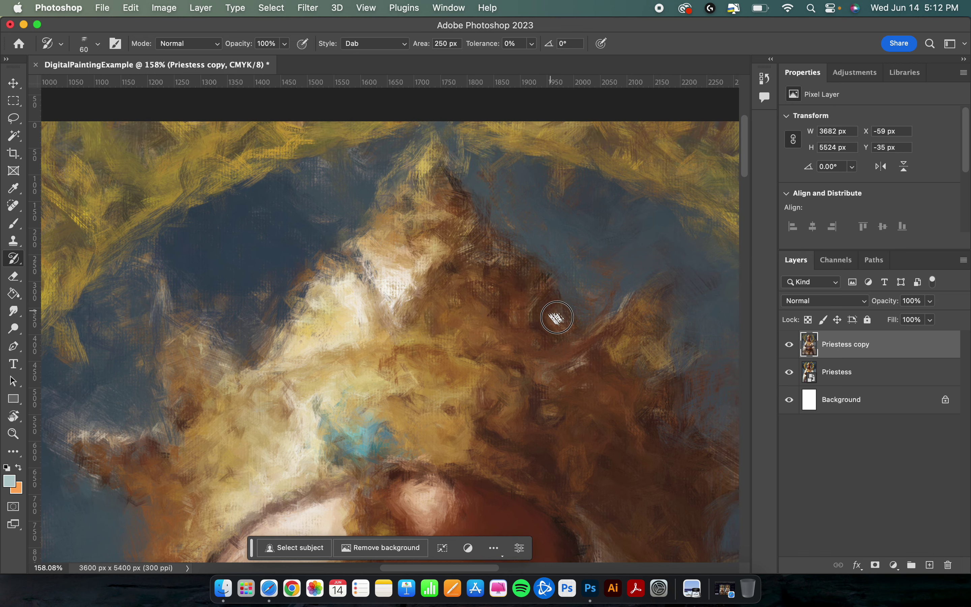
scroll(526, 330, down, 5)
scroll(527, 329, right, 2)
mouse_move(591, 289)
mouse_down()
mouse_move(596, 343)
mouse_move(602, 262)
mouse_move(630, 311)
mouse_move(627, 339)
mouse_up()
scroll(626, 340, down, 4)
scroll(626, 340, right, 3)
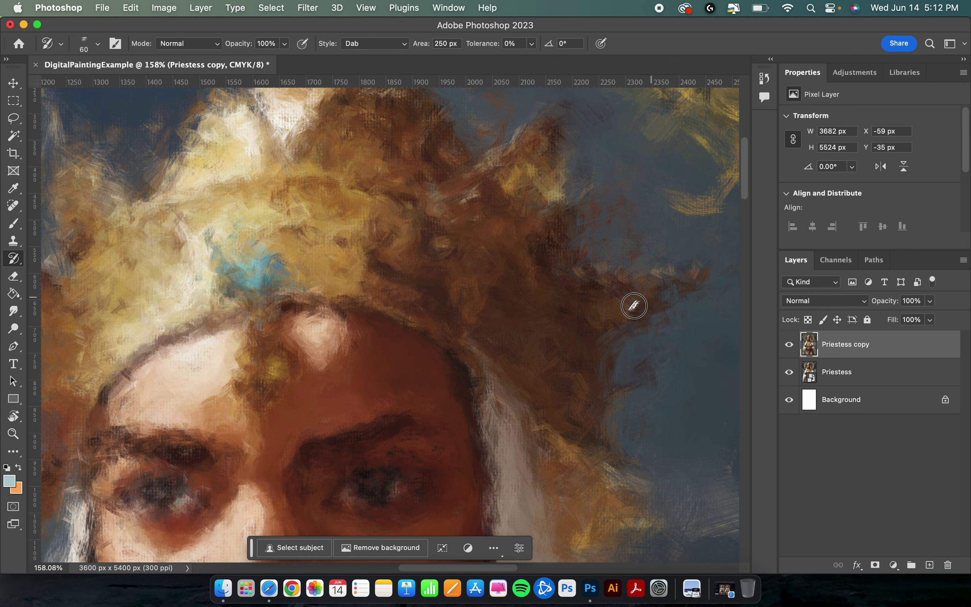
scroll(514, 304, down, 8)
scroll(515, 305, right, 1)
mouse_move(514, 304)
mouse_down()
mouse_move(616, 330)
mouse_move(529, 356)
mouse_up()
Repaint the lips with smoother painterly strokes
scroll(421, 356, down, 4)
scroll(422, 356, left, 1)
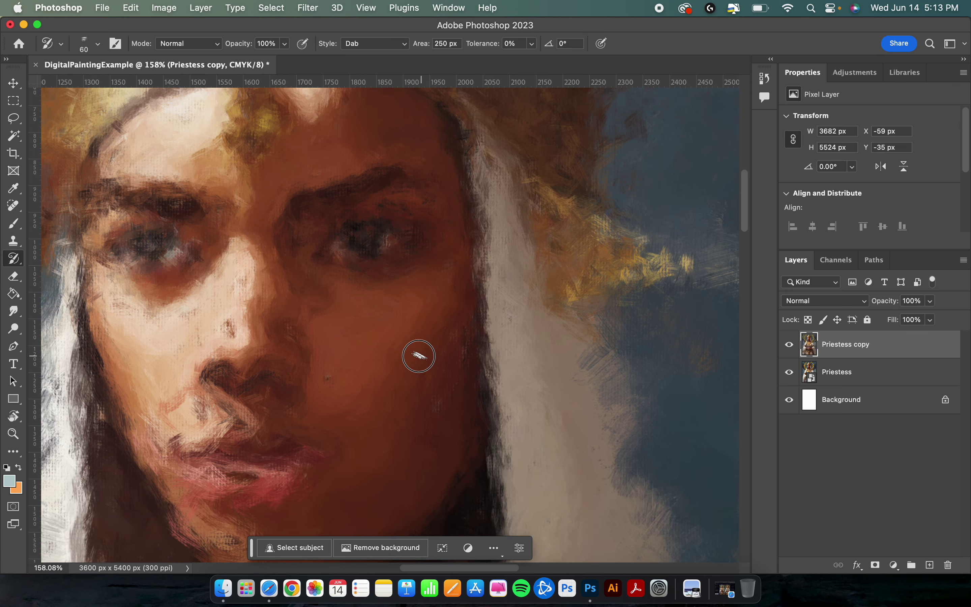
scroll(400, 363, down, 9)
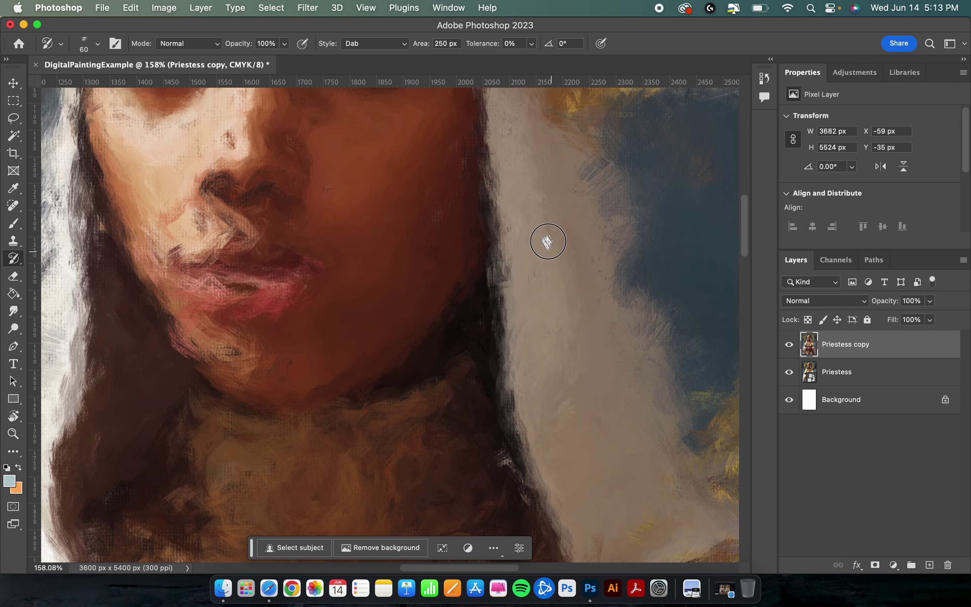
mouse_move(263, 367)
mouse_down()
mouse_move(181, 261)
mouse_move(200, 311)
mouse_move(234, 322)
mouse_move(222, 366)
mouse_move(202, 358)
mouse_move(280, 360)
mouse_move(230, 390)
mouse_up()
scroll(412, 390, left, 5)
scroll(411, 390, down, 1)
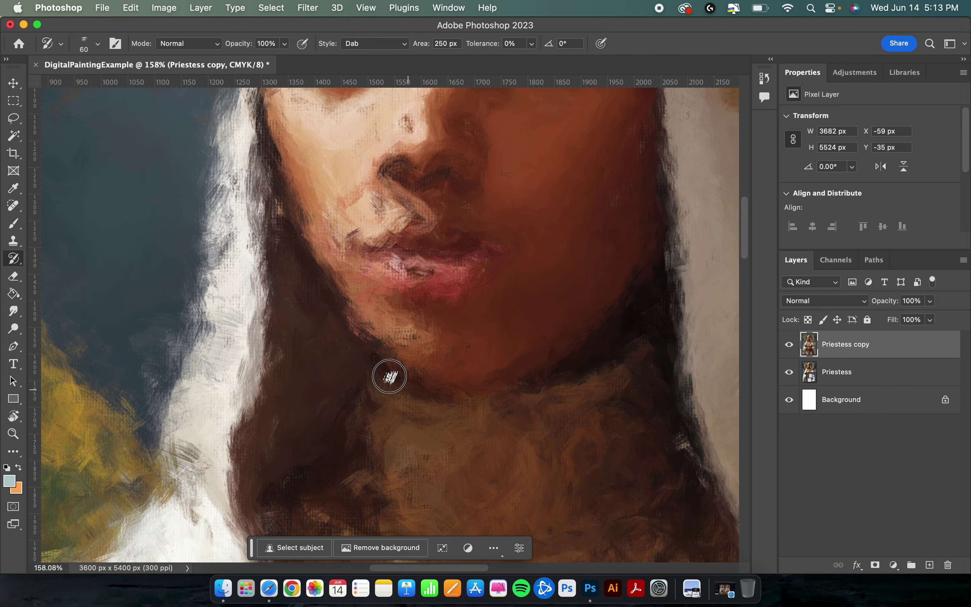
scroll(286, 385, down, 6)
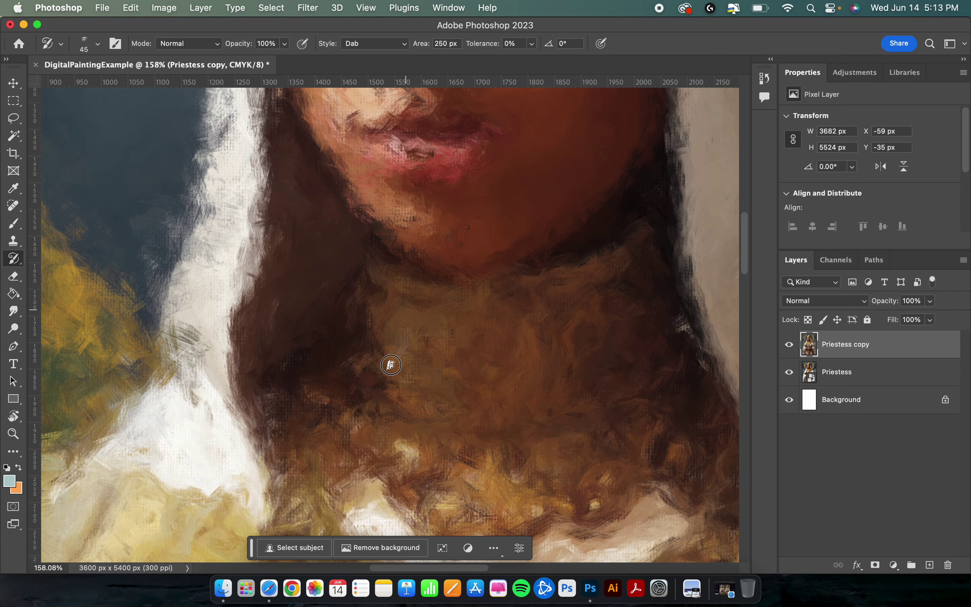
scroll(590, 453, down, 8)
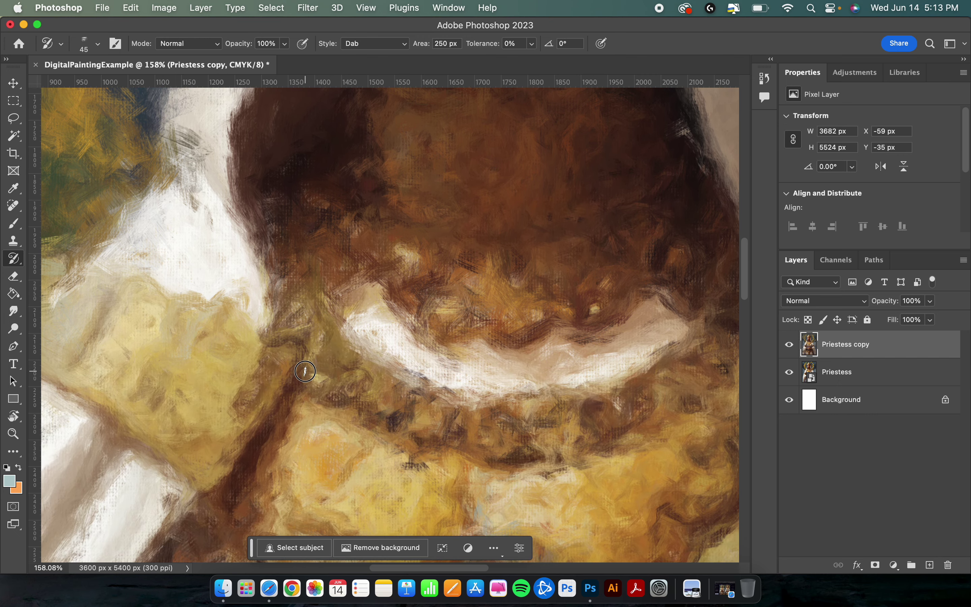
scroll(466, 425, left, 5)
scroll(467, 425, down, 3)
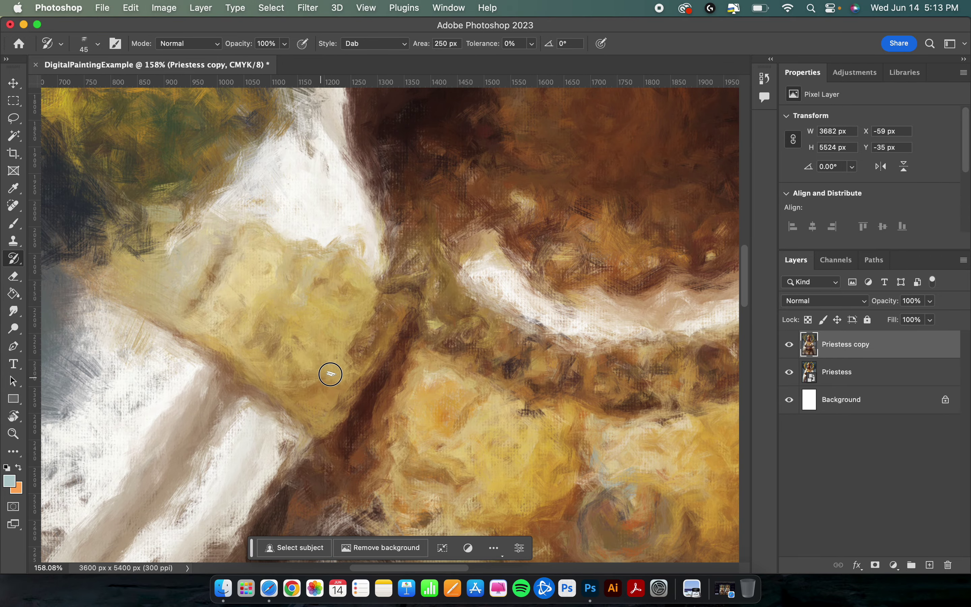
Repaint the white sleeve folds with smeared 45 px Dab strokes
scroll(385, 401, down, 5)
scroll(385, 401, right, 2)
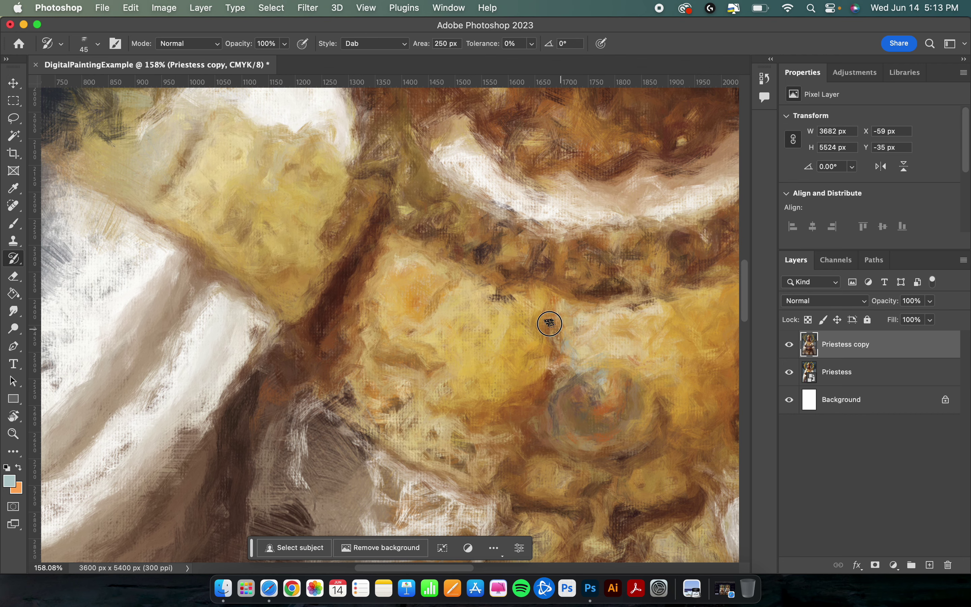
scroll(498, 458, right, 5)
scroll(498, 458, down, 1)
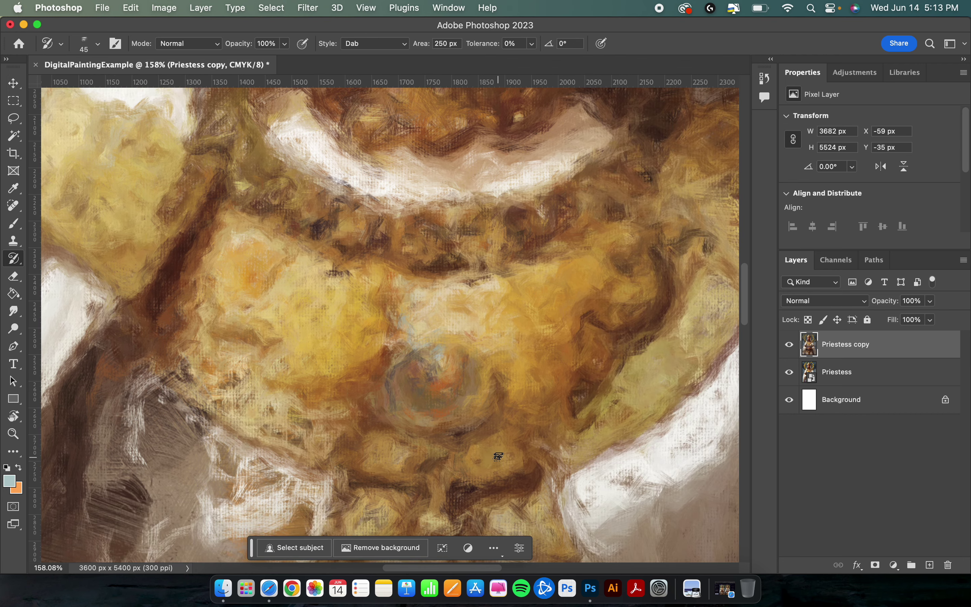
scroll(599, 391, right, 6)
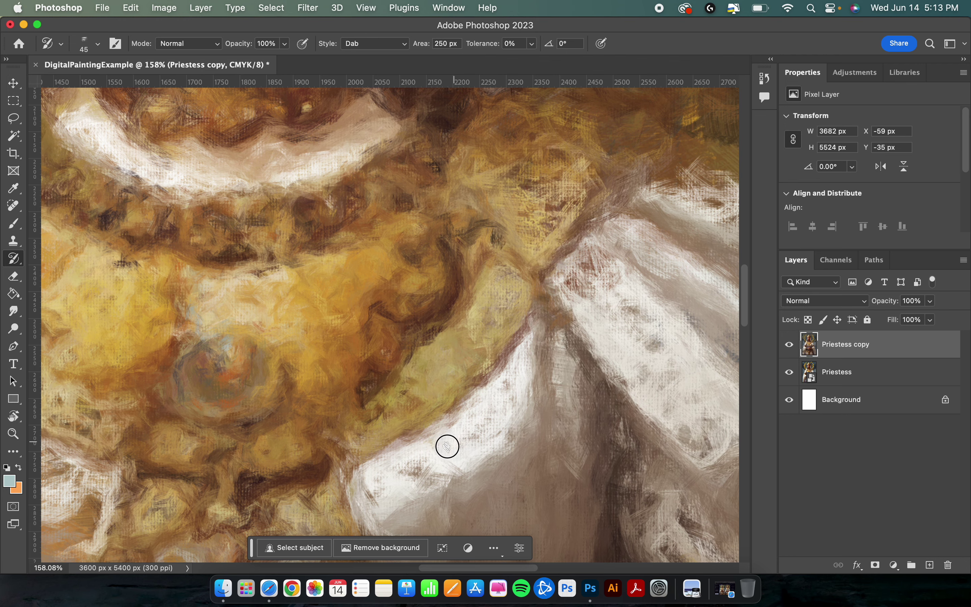
scroll(602, 373, right, 6)
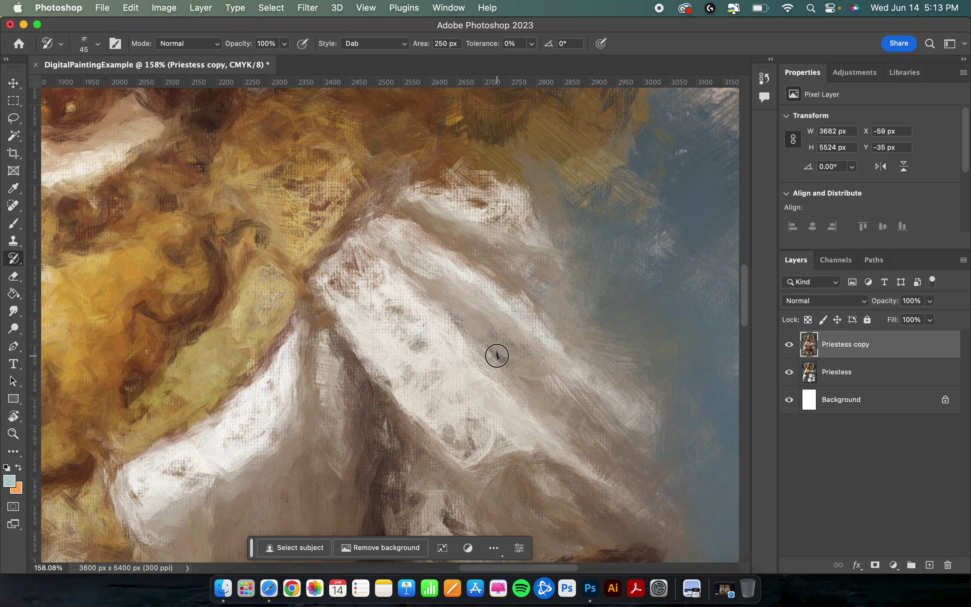
mouse_move(420, 326)
mouse_down()
mouse_move(337, 281)
mouse_move(366, 263)
mouse_move(471, 235)
mouse_move(506, 212)
mouse_move(472, 200)
mouse_move(515, 233)
mouse_up()
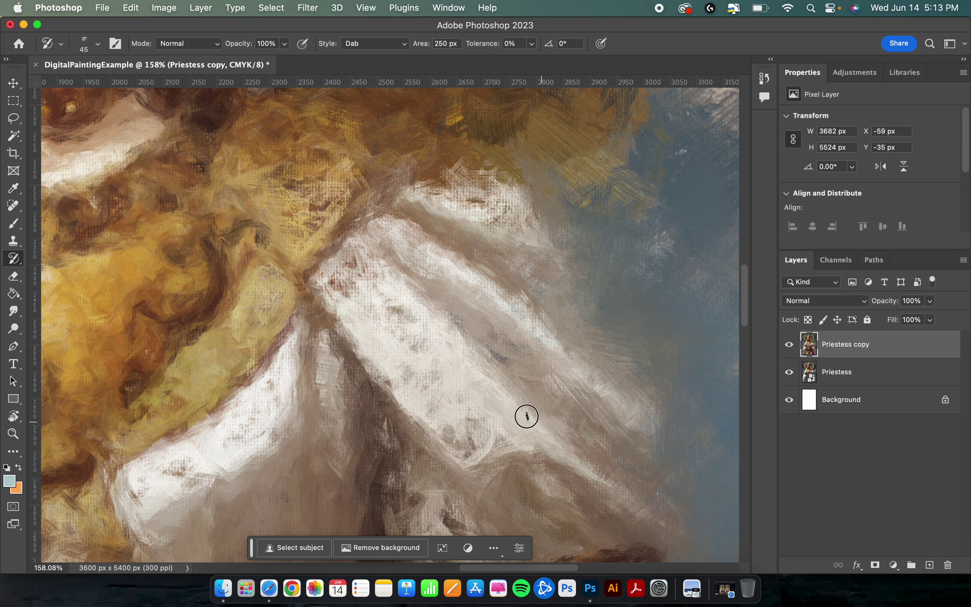
Add painterly strokes over the purple and yellow fabric below
scroll(478, 455, down, 5)
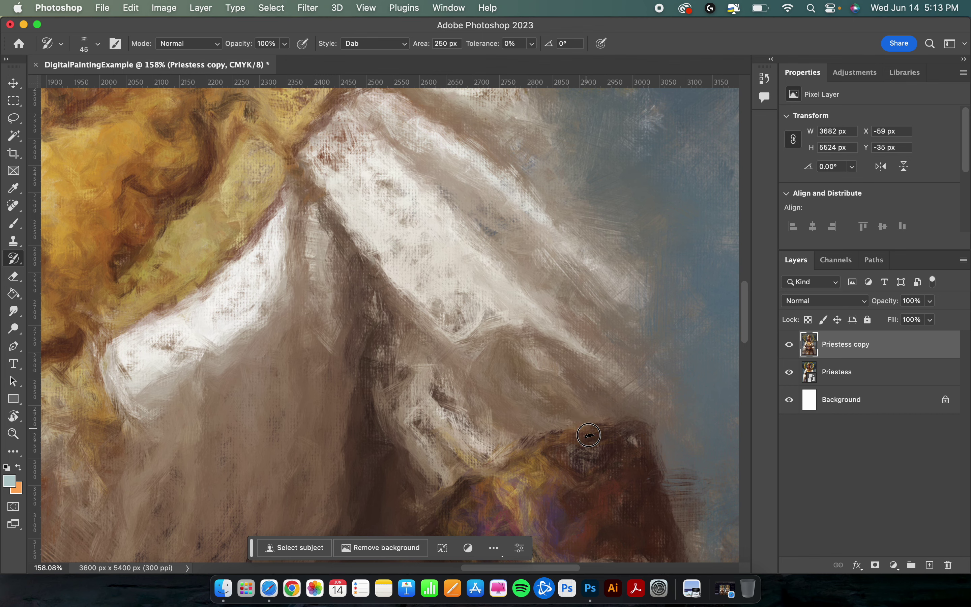
scroll(352, 327, down, 8)
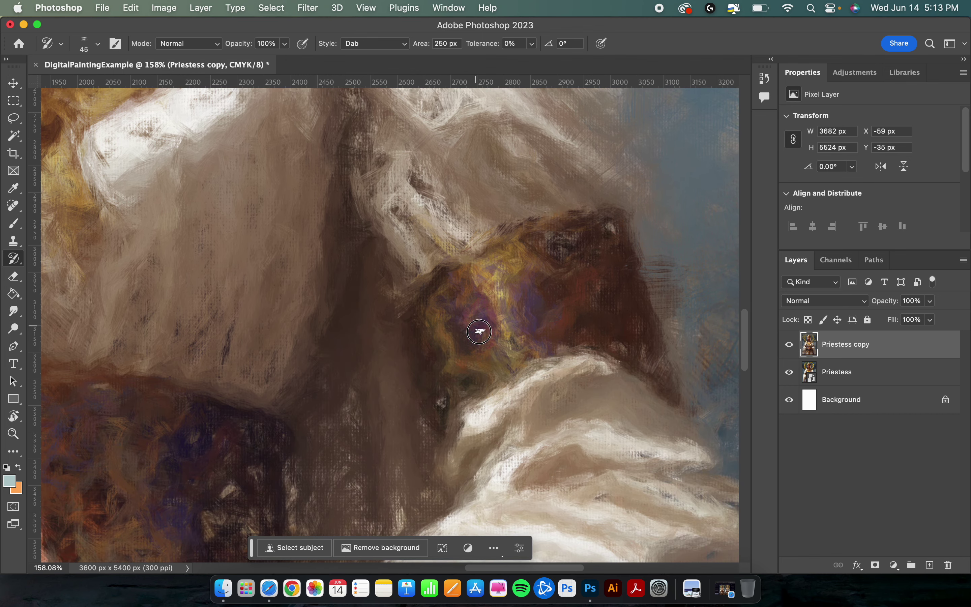
mouse_move(484, 335)
mouse_down()
mouse_move(529, 343)
mouse_move(509, 282)
mouse_move(505, 349)
mouse_move(567, 338)
mouse_up()
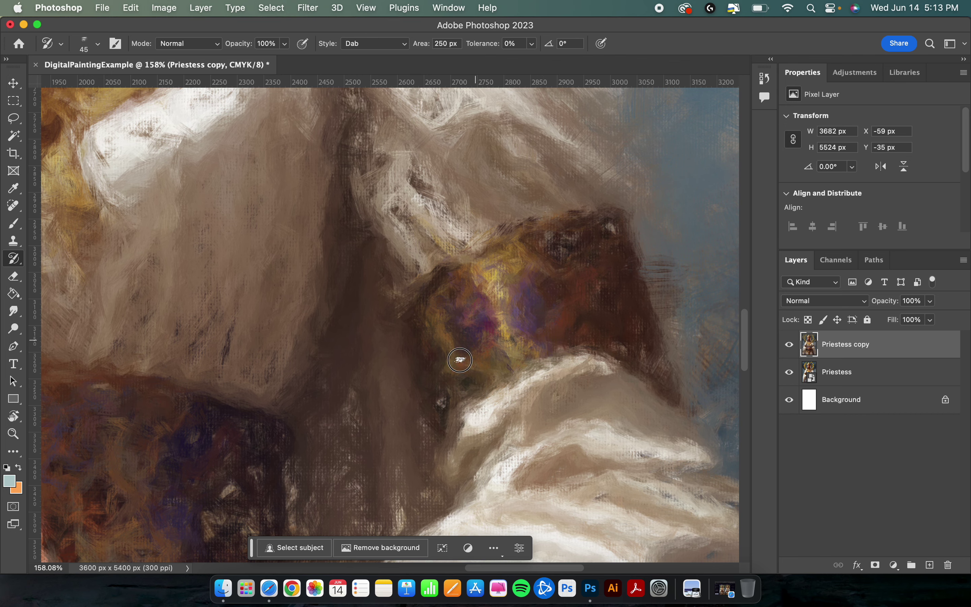
scroll(318, 425, left, 8)
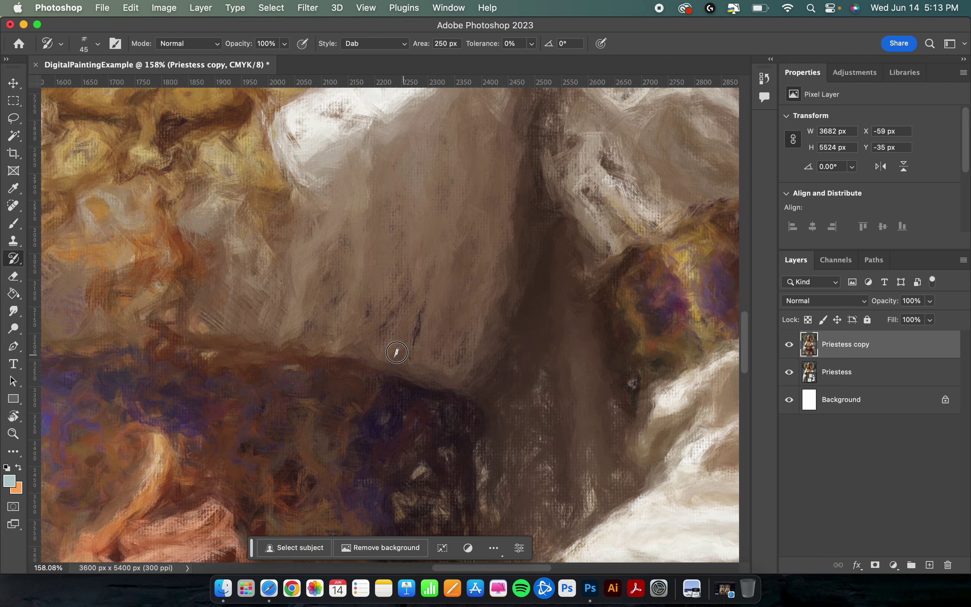
scroll(211, 390, down, 5)
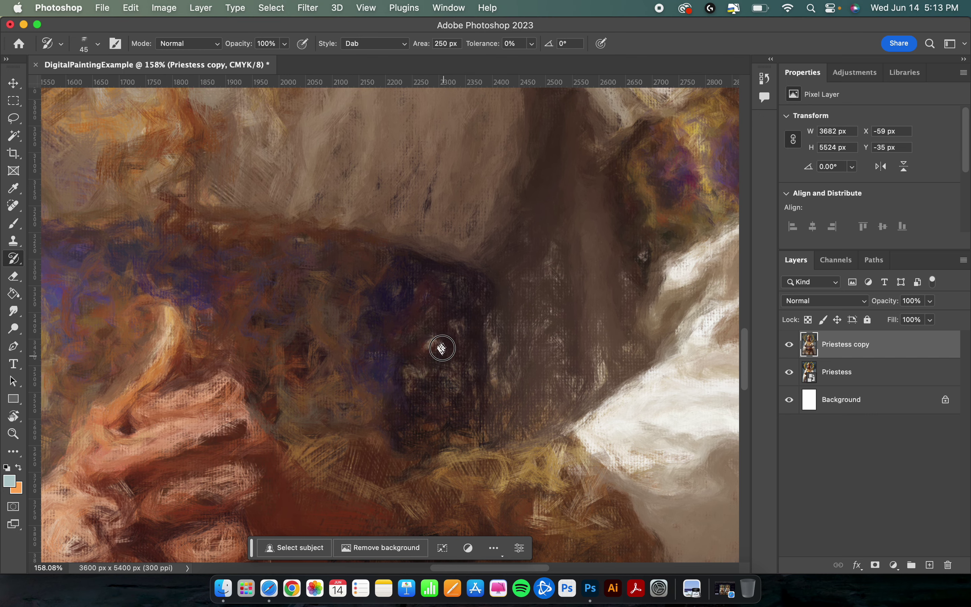
scroll(223, 308, left, 12)
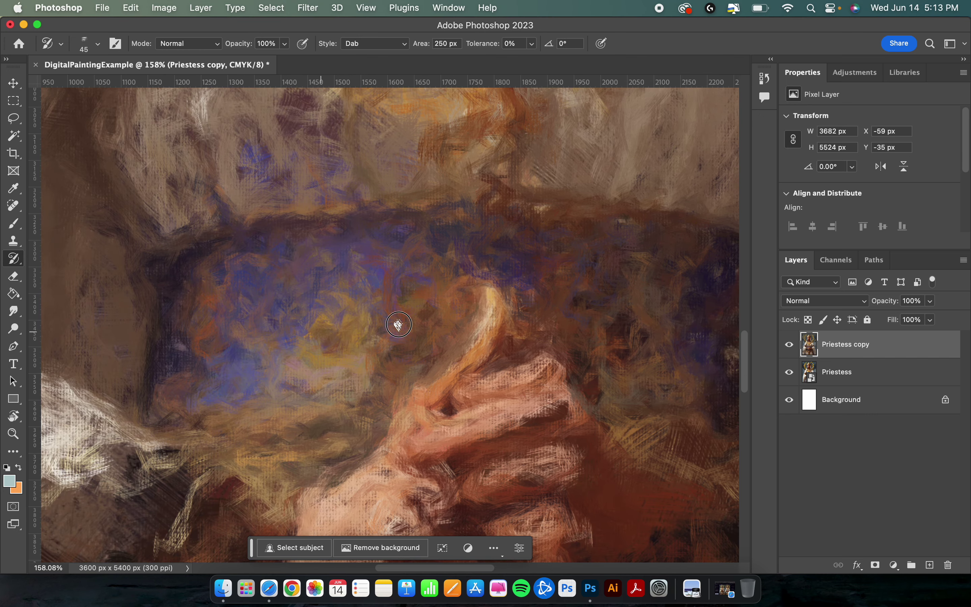
mouse_move(426, 318)
mouse_down()
mouse_move(388, 339)
mouse_move(344, 324)
mouse_up()
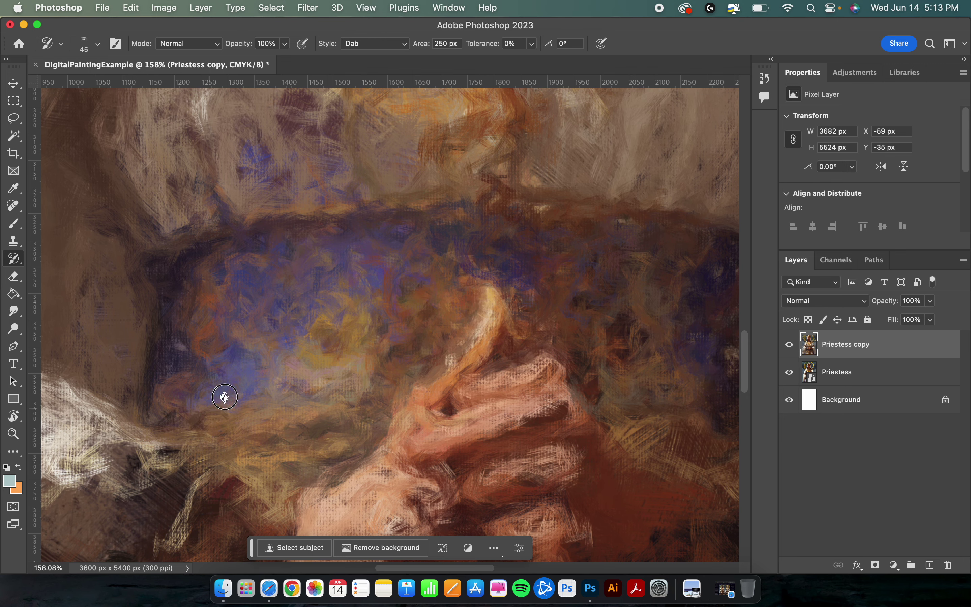
scroll(231, 392, left, 15)
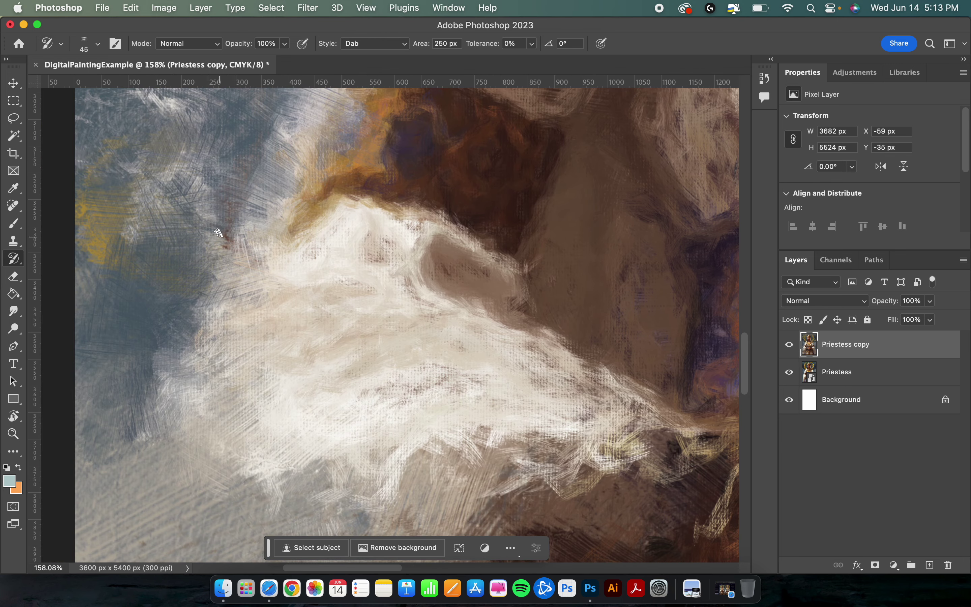
Scrub light Art History strokes into the dark hair next to the white drapery
scroll(218, 233, right, 8)
scroll(219, 233, down, 6)
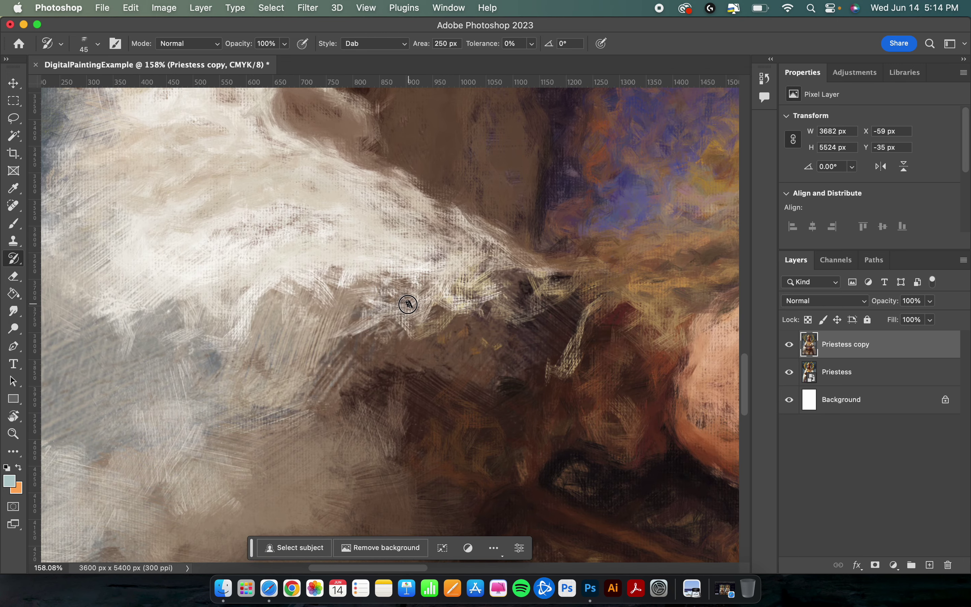
scroll(565, 393, right, 4)
scroll(566, 393, down, 2)
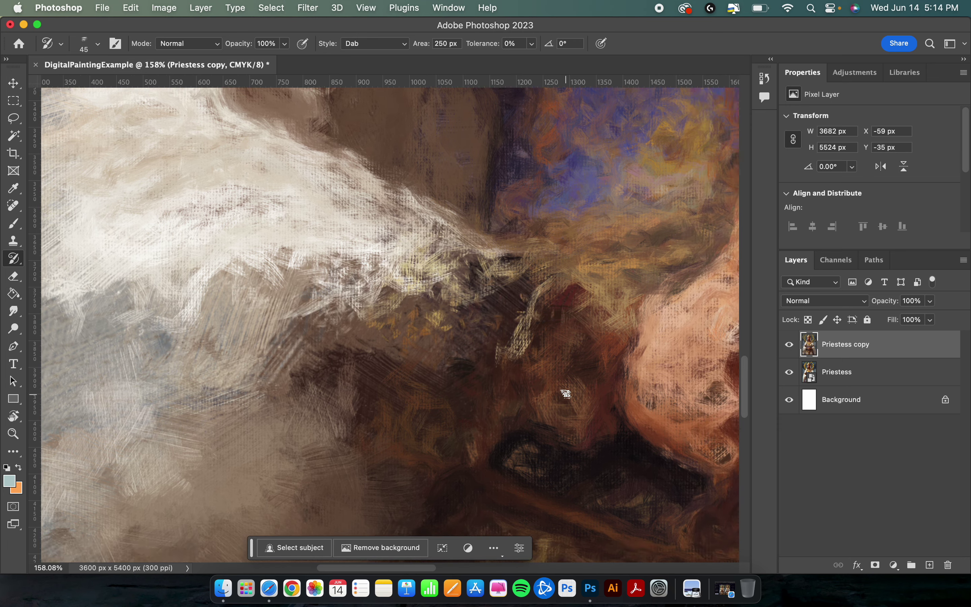
scroll(566, 393, right, 15)
scroll(565, 394, down, 6)
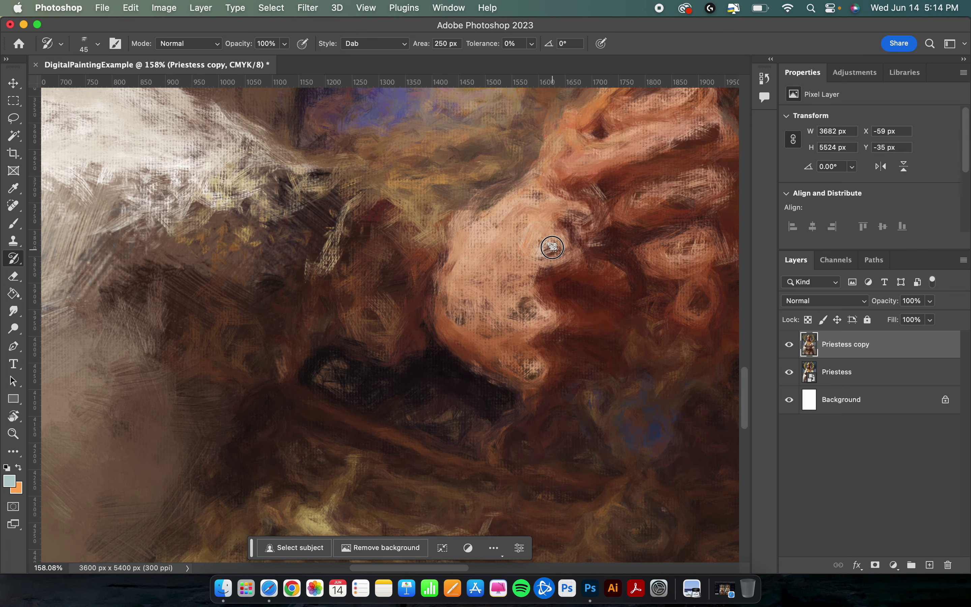
scroll(518, 371, down, 14)
scroll(462, 381, right, 20)
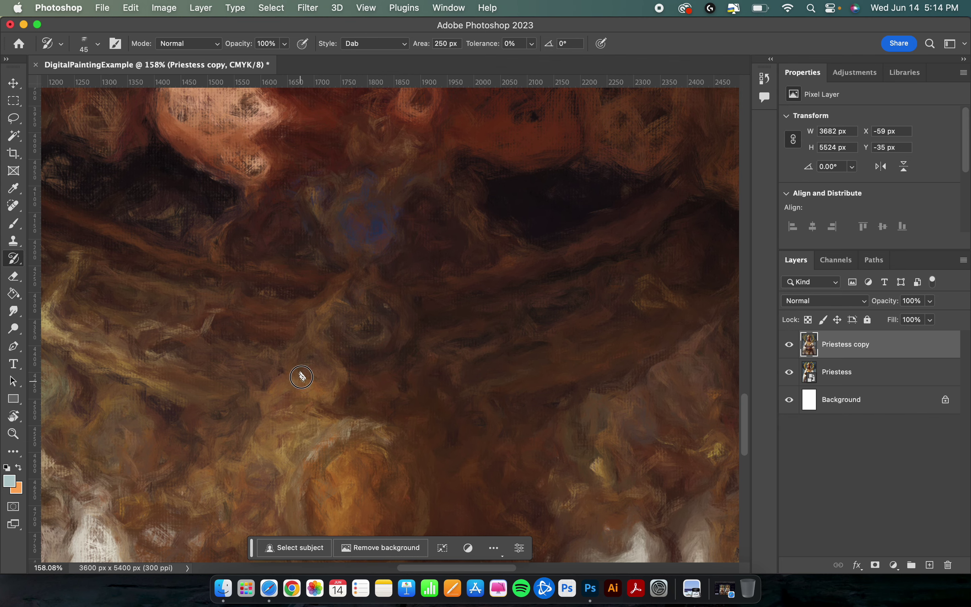
scroll(419, 358, down, 15)
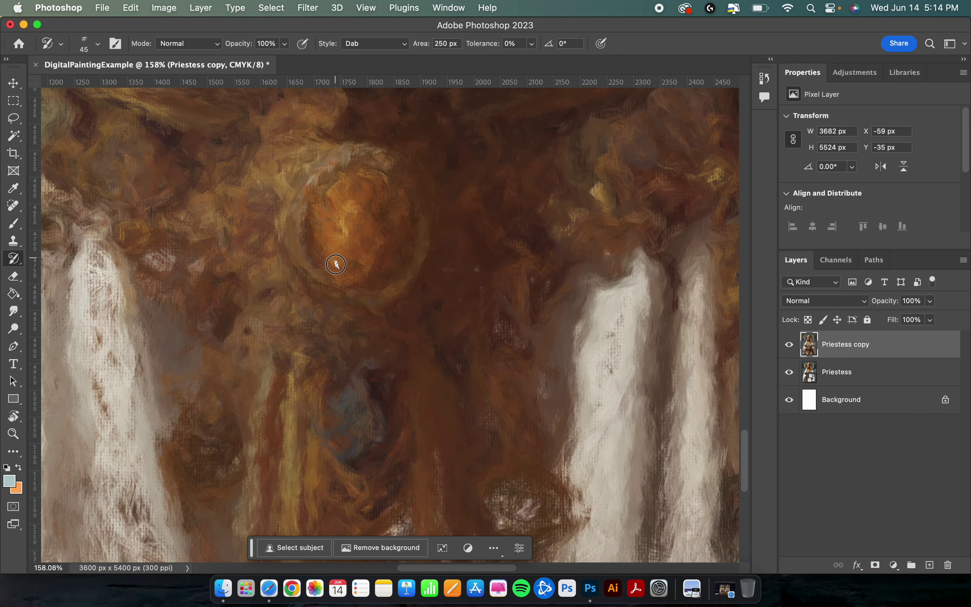
scroll(424, 381, down, 7)
scroll(423, 377, left, 3)
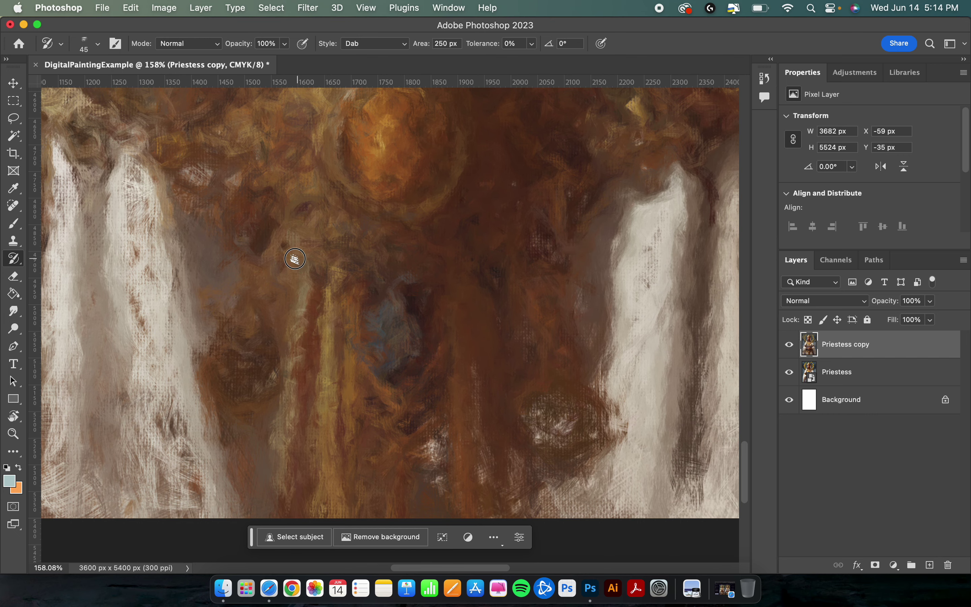
scroll(248, 216, up, 8)
scroll(247, 217, left, 3)
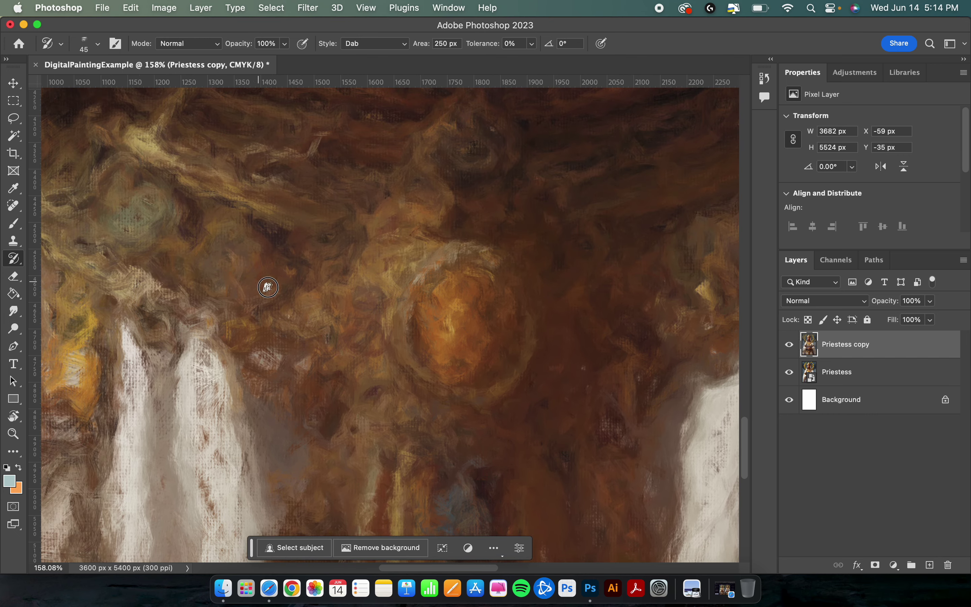
scroll(249, 266, up, 3)
scroll(253, 266, left, 9)
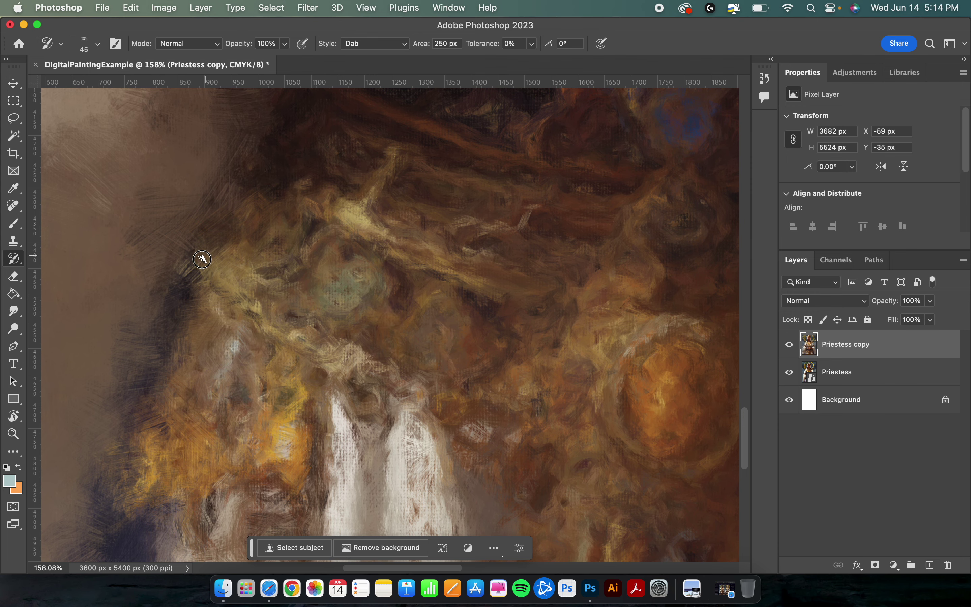
scroll(416, 239, right, 20)
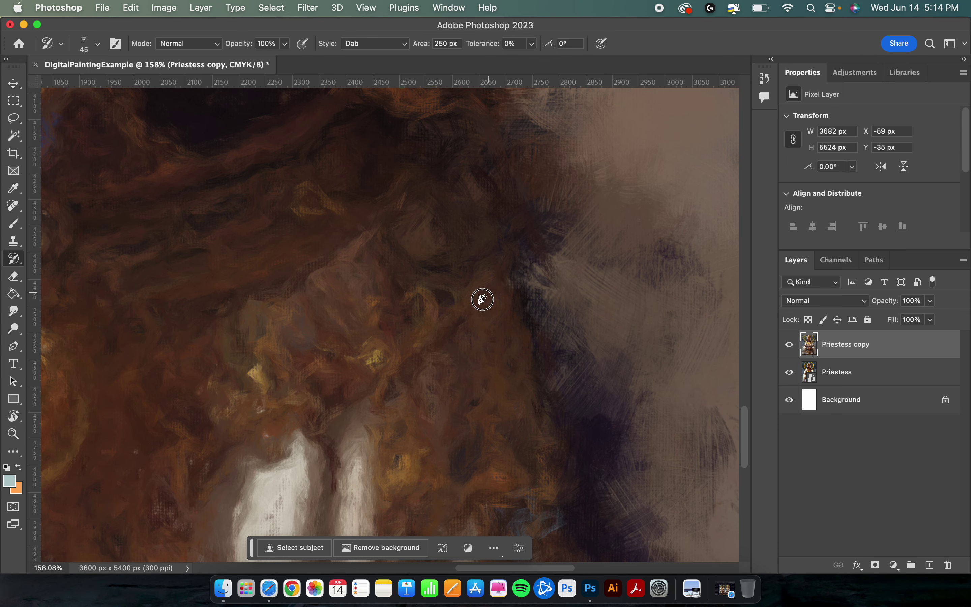
scroll(508, 276, up, 17)
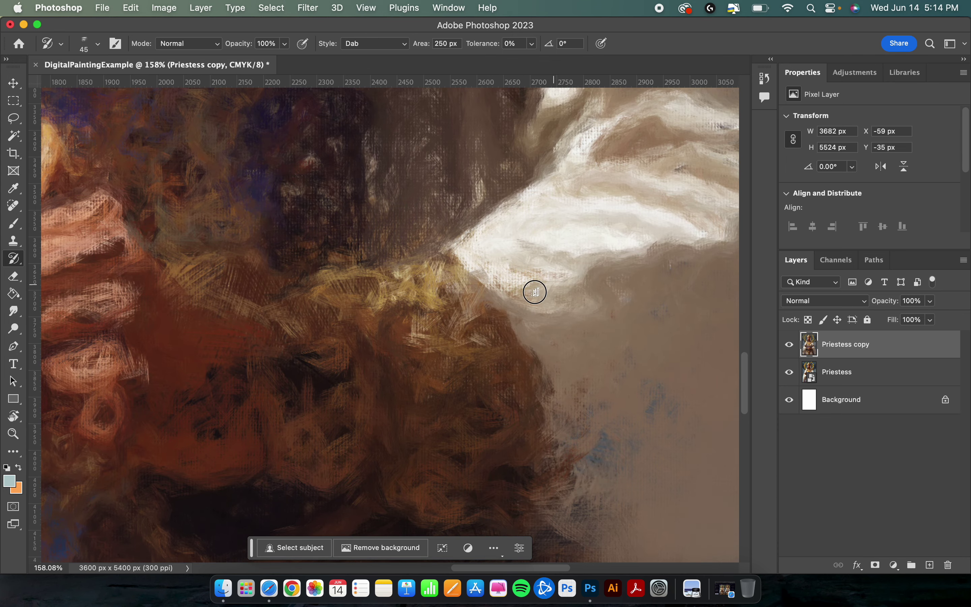
mouse_move(385, 342)
mouse_down()
mouse_move(280, 357)
mouse_move(262, 393)
mouse_move(288, 384)
mouse_move(286, 405)
mouse_move(276, 386)
mouse_move(286, 350)
mouse_move(312, 362)
mouse_move(299, 374)
mouse_move(315, 380)
mouse_move(301, 419)
mouse_move(259, 404)
mouse_move(201, 413)
mouse_move(363, 361)
mouse_move(284, 397)
mouse_move(341, 373)
mouse_move(277, 375)
mouse_move(278, 406)
mouse_up()
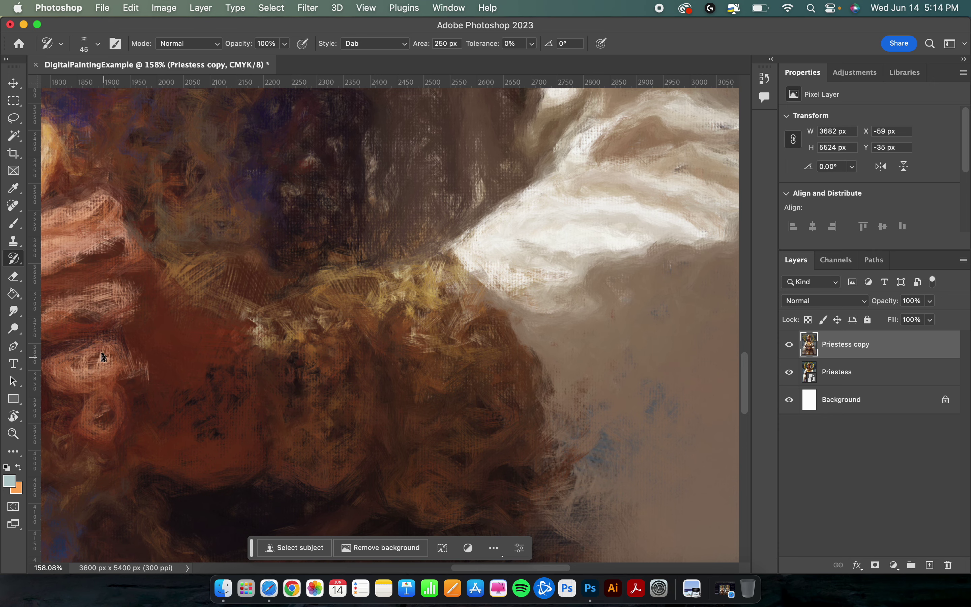
Zoom out and pick a finer Texturelabs preset: 23 px, Tight Short style, 100 px area
key(super+minus)
key(super+minus)
key(super+minus)
key(super+minus)
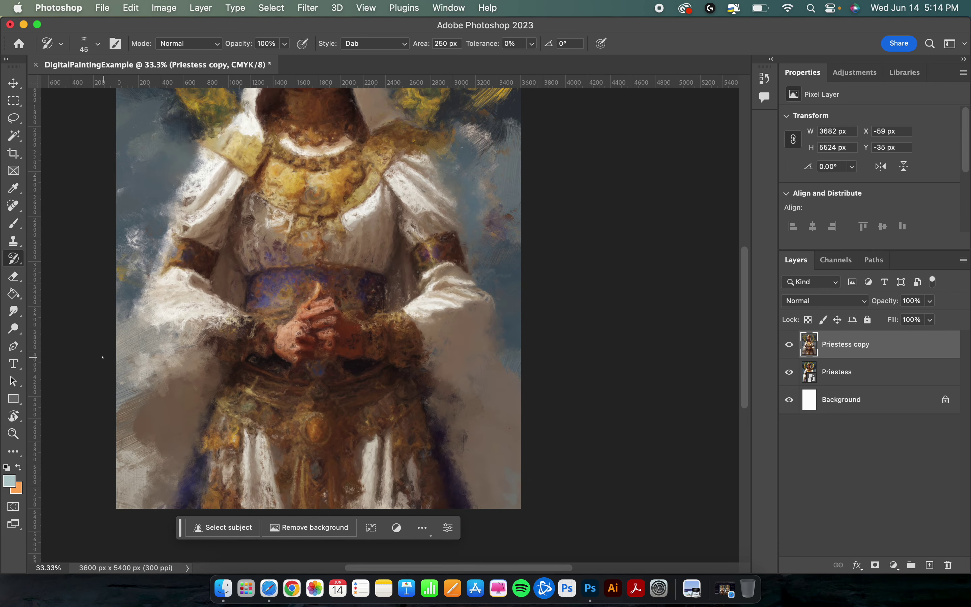
scroll(201, 335, up, 5)
scroll(201, 336, left, 3)
scroll(201, 336, up, 4)
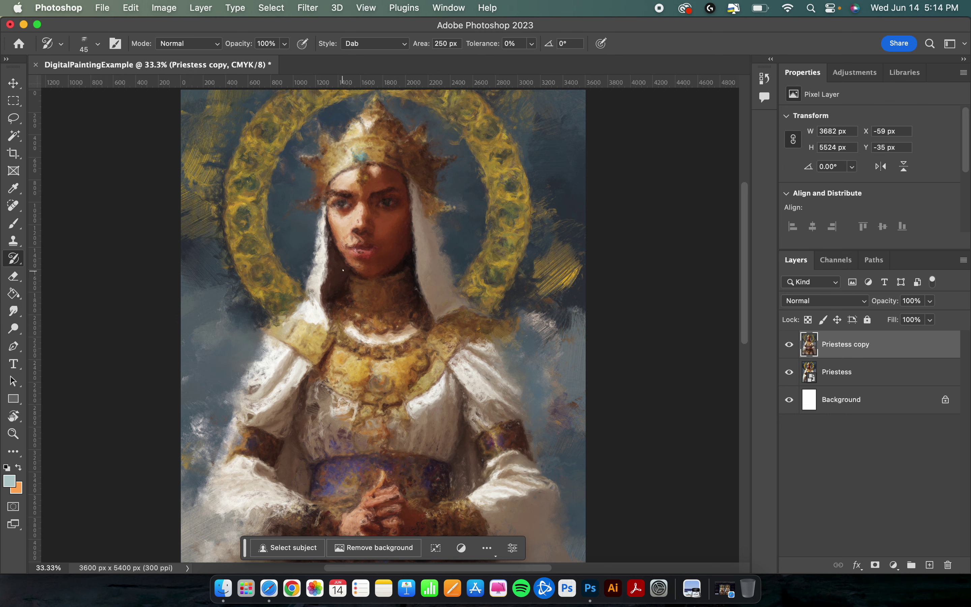
right_click(356, 252)
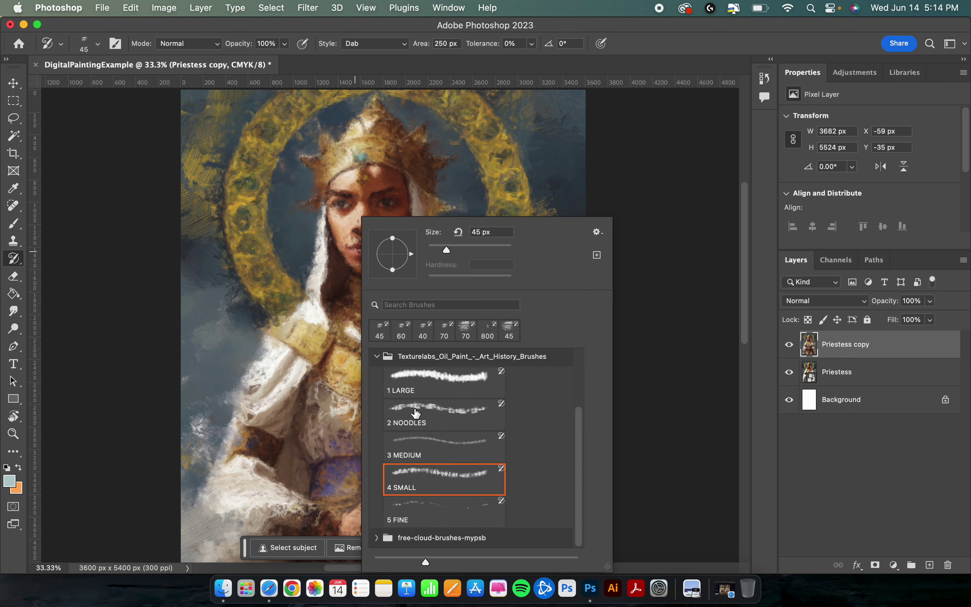
click(416, 514)
double_click(432, 515)
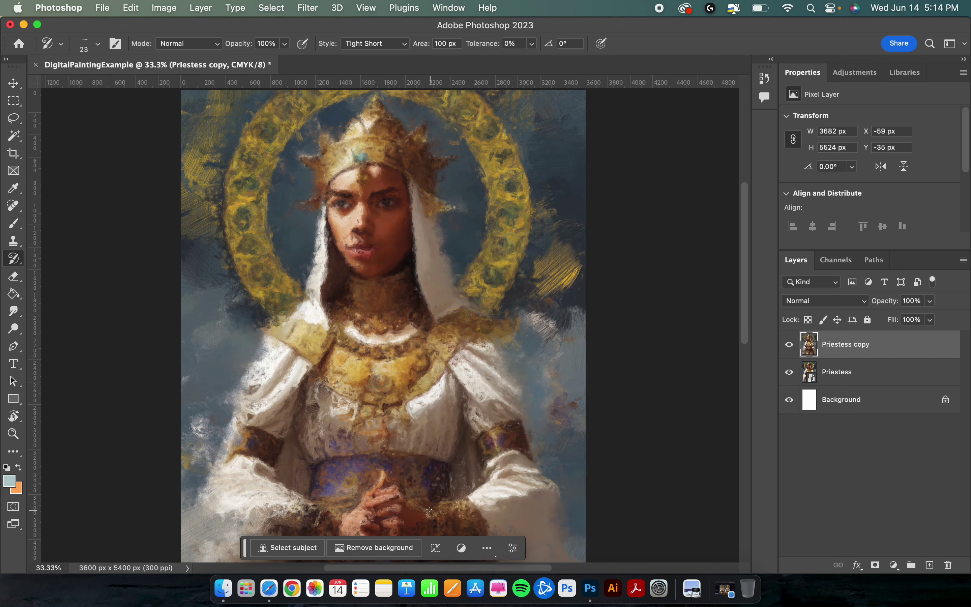
Repaint both eyes with finer strokes, adding a pale highlight to the right eye
scroll(357, 217, up, 10)
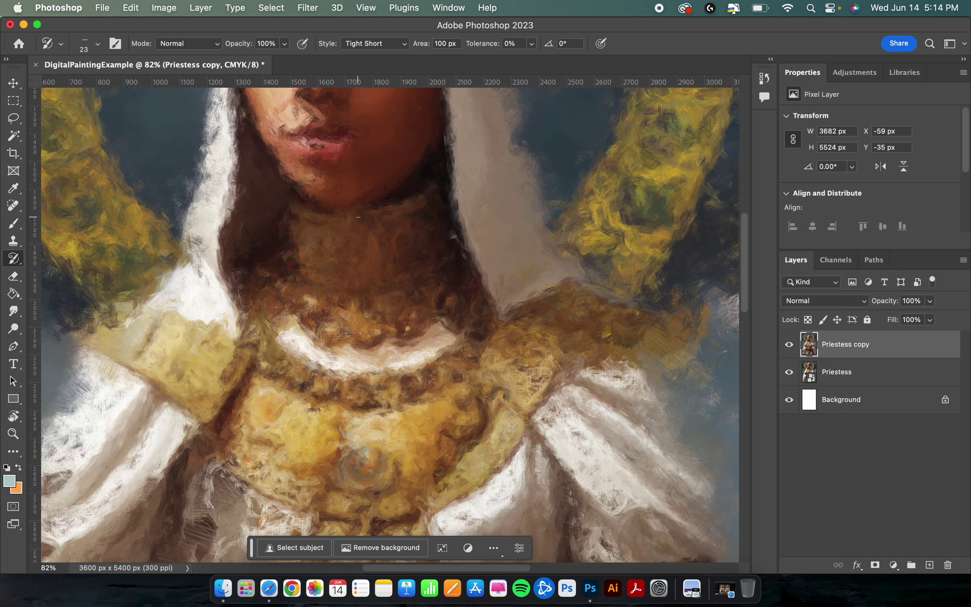
scroll(358, 217, up, 5)
scroll(358, 217, left, 3)
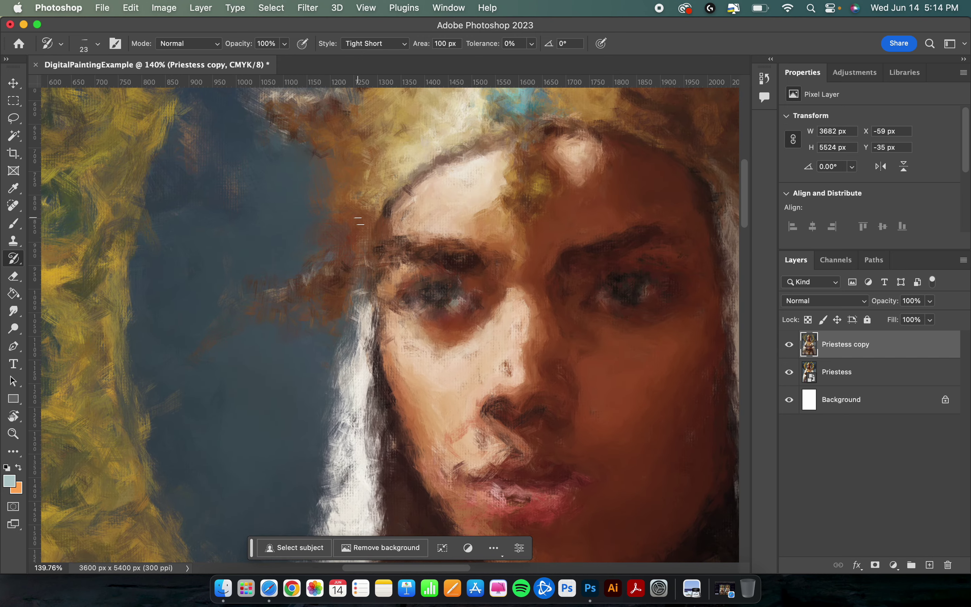
scroll(457, 309, up, 8)
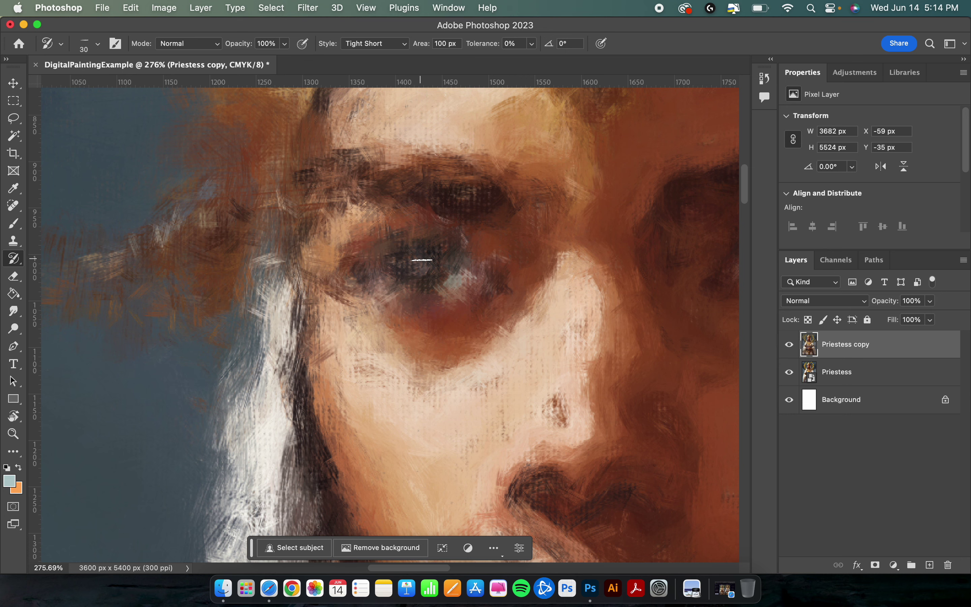
mouse_move(422, 260)
mouse_down()
mouse_move(435, 298)
mouse_move(487, 275)
mouse_move(507, 253)
mouse_move(516, 270)
mouse_move(441, 274)
mouse_move(361, 257)
mouse_move(321, 313)
mouse_move(441, 307)
mouse_move(356, 301)
mouse_move(441, 285)
mouse_move(308, 284)
mouse_move(358, 259)
mouse_move(313, 304)
mouse_move(325, 280)
mouse_move(366, 291)
mouse_move(468, 222)
mouse_move(493, 263)
mouse_move(520, 176)
mouse_move(427, 196)
mouse_move(502, 202)
mouse_move(346, 188)
mouse_move(343, 242)
mouse_move(373, 221)
mouse_move(491, 215)
mouse_move(477, 202)
mouse_move(494, 219)
mouse_move(407, 335)
mouse_move(341, 356)
mouse_move(403, 360)
mouse_move(478, 337)
mouse_move(491, 359)
mouse_move(527, 309)
mouse_move(532, 264)
mouse_move(558, 254)
mouse_up()
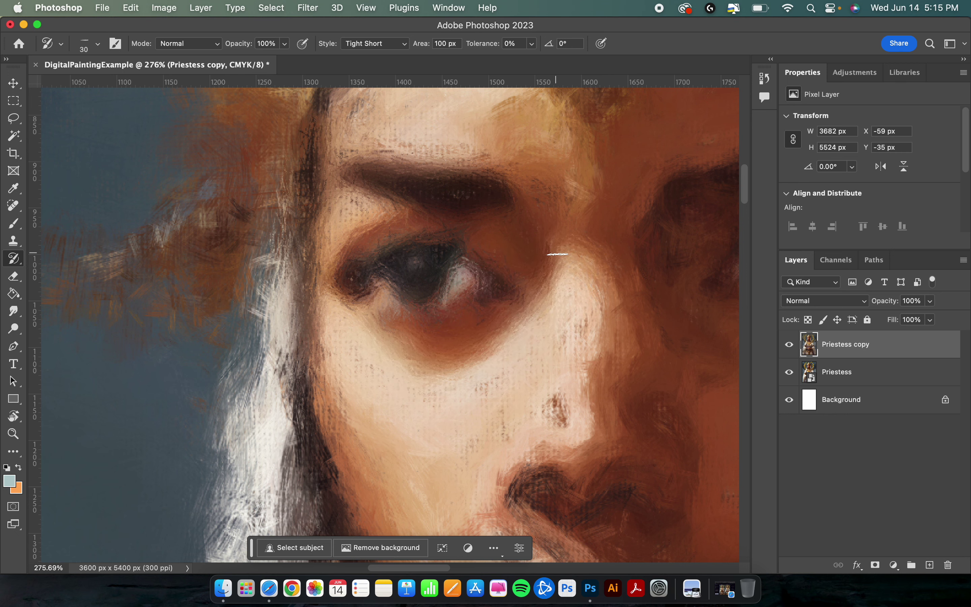
scroll(557, 253, right, 10)
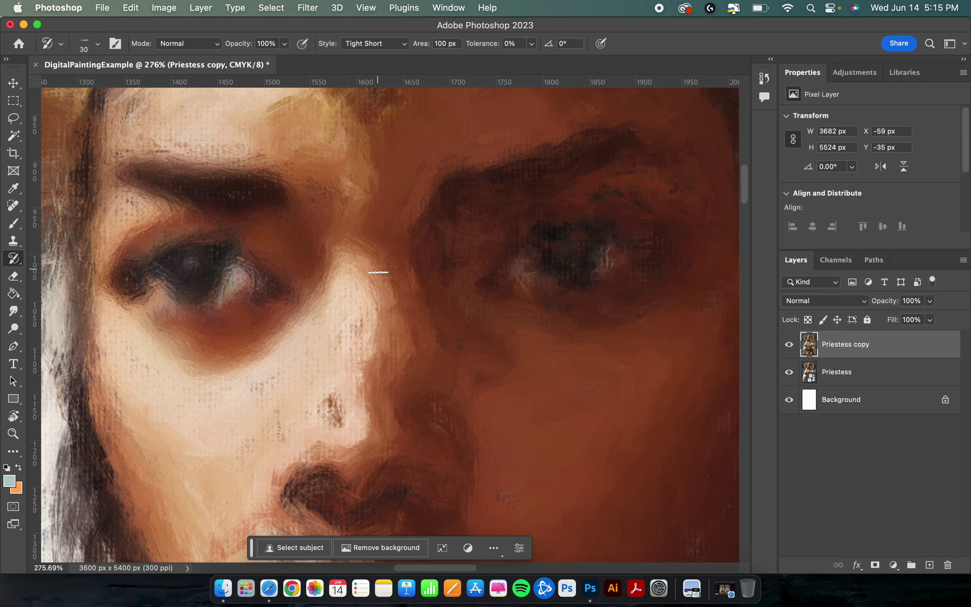
mouse_move(514, 259)
mouse_down()
mouse_move(567, 239)
mouse_move(601, 271)
mouse_move(618, 261)
mouse_move(580, 273)
mouse_move(500, 274)
mouse_move(585, 228)
mouse_move(452, 233)
mouse_move(463, 202)
mouse_move(563, 166)
mouse_move(646, 200)
mouse_up()
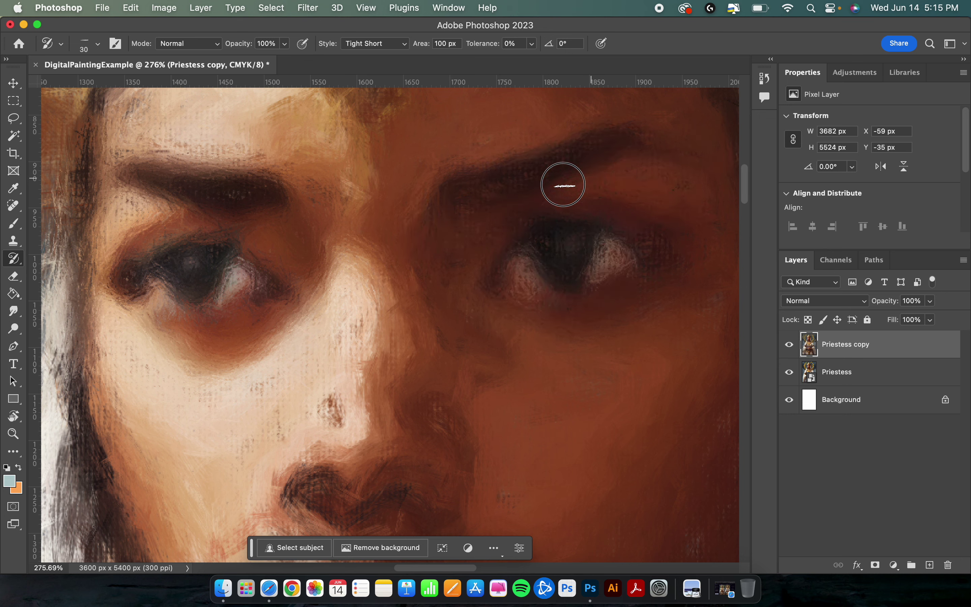
drag(582, 251, 644, 284)
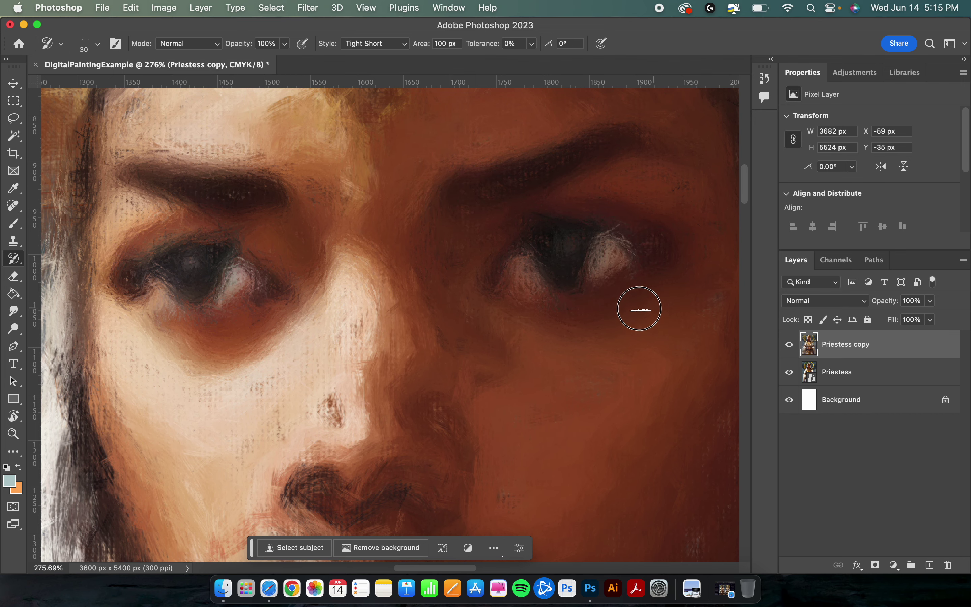
Rework the nostril and upper-lip area with fine painterly strokes
scroll(603, 317, right, 5)
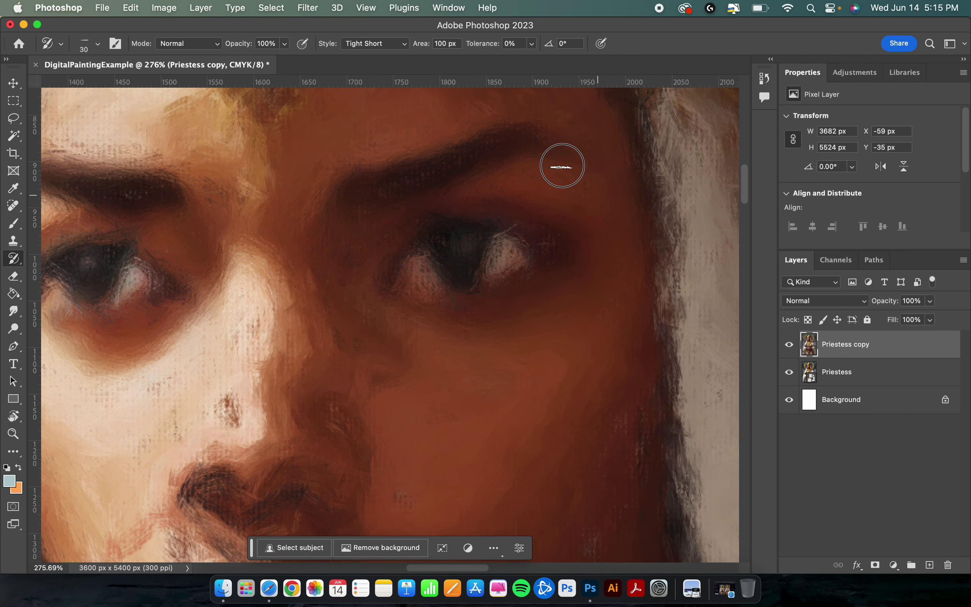
scroll(319, 289, down, 5)
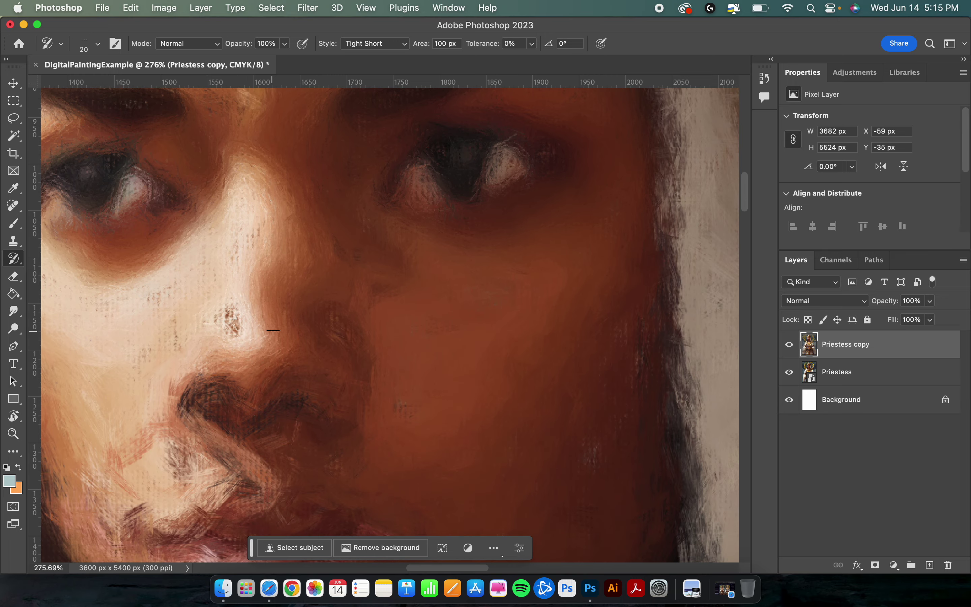
mouse_move(279, 384)
mouse_down()
mouse_move(295, 406)
mouse_move(323, 413)
mouse_move(315, 398)
mouse_move(335, 401)
mouse_up()
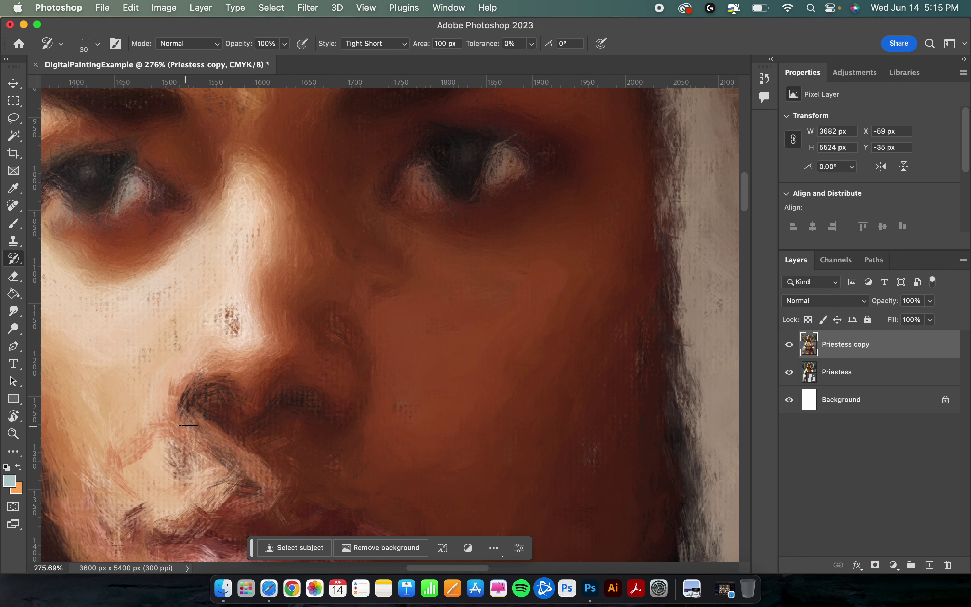
mouse_move(188, 425)
mouse_down()
mouse_move(204, 403)
mouse_move(218, 416)
mouse_move(221, 401)
mouse_move(242, 395)
mouse_up()
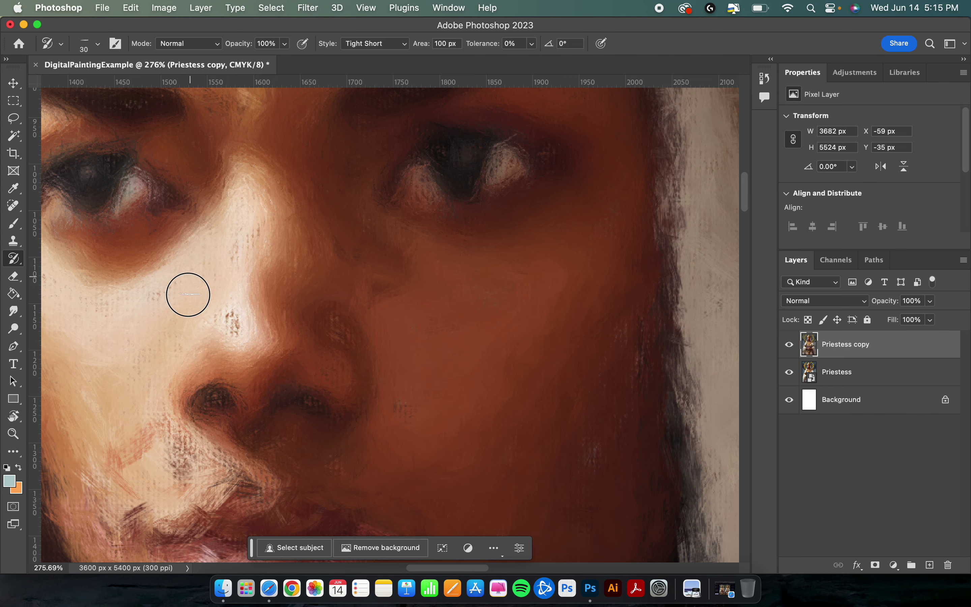
mouse_move(303, 408)
mouse_down()
mouse_move(248, 436)
mouse_move(238, 459)
mouse_up()
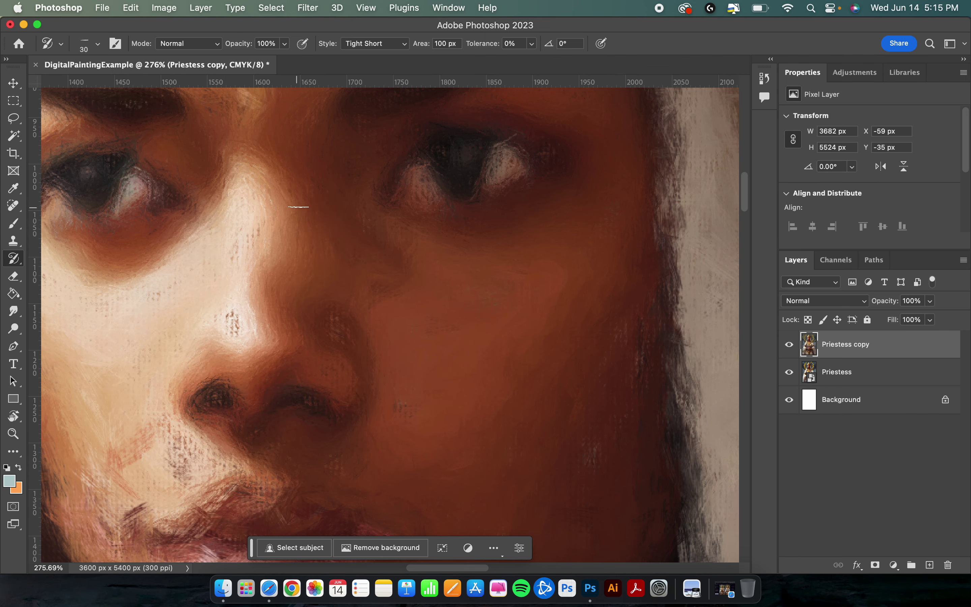
Smooth the texture around the mouth corner, lower lip and chin
scroll(299, 207, down, 10)
mouse_move(228, 314)
mouse_down()
mouse_move(237, 337)
mouse_move(313, 378)
mouse_move(307, 358)
mouse_move(255, 366)
mouse_move(410, 377)
mouse_move(344, 359)
mouse_move(391, 366)
mouse_move(304, 362)
mouse_move(291, 403)
mouse_move(202, 417)
mouse_move(252, 433)
mouse_move(267, 417)
mouse_move(340, 418)
mouse_up()
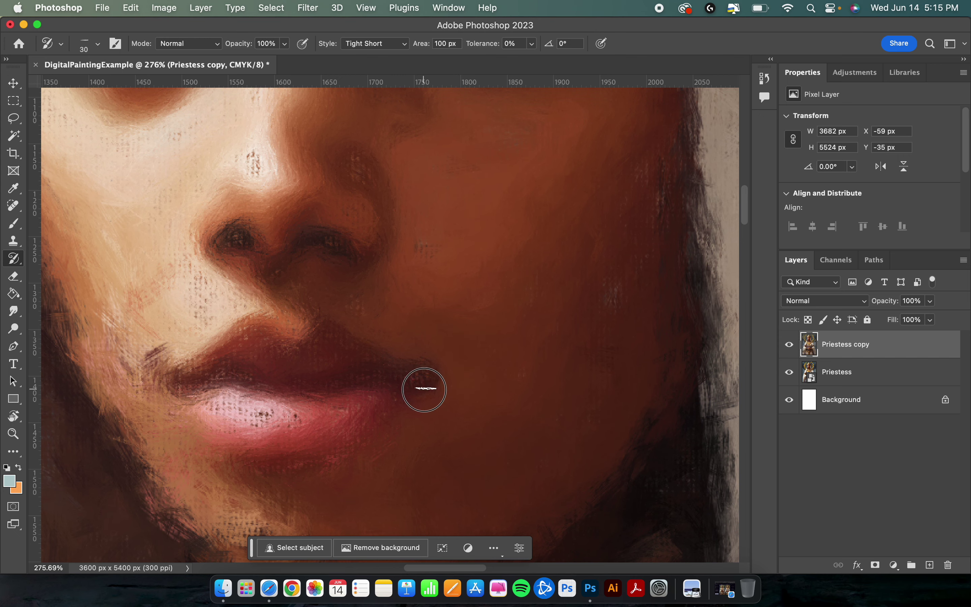
mouse_move(134, 390)
mouse_down()
mouse_move(123, 364)
mouse_move(137, 360)
mouse_up()
scroll(190, 461, down, 5)
scroll(191, 461, left, 3)
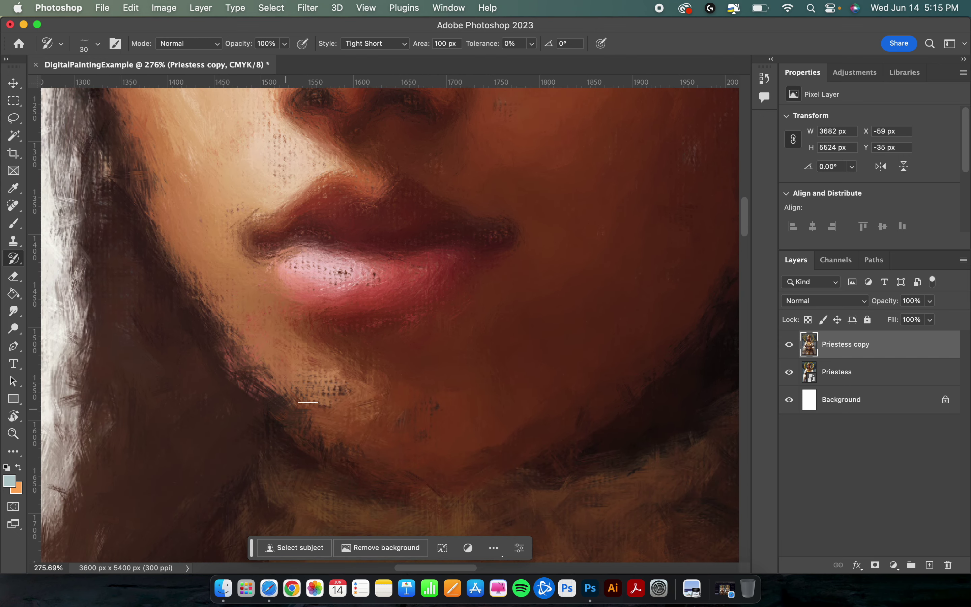
mouse_move(317, 402)
mouse_down()
mouse_move(304, 344)
mouse_move(337, 389)
mouse_move(427, 421)
mouse_up()
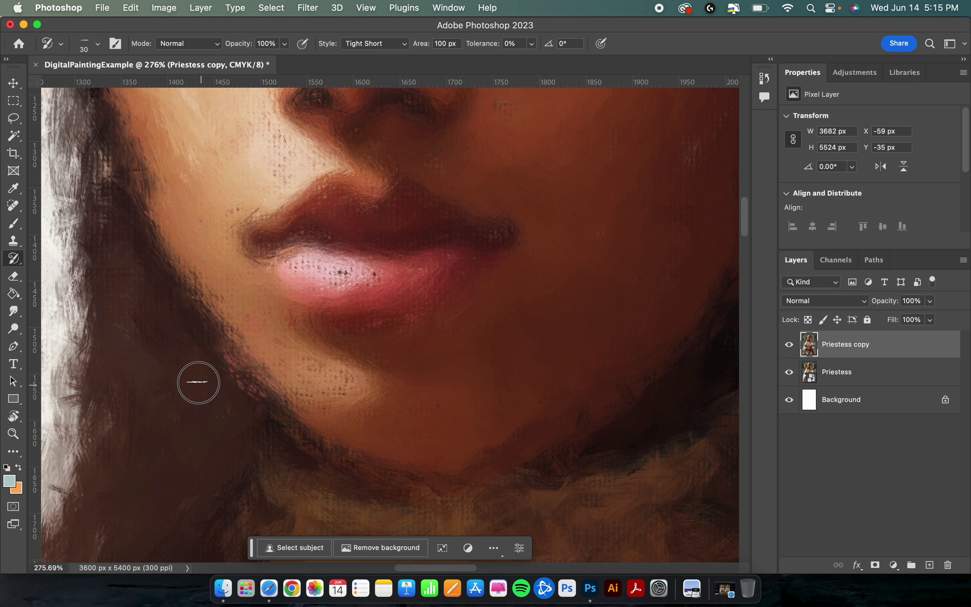
mouse_move(199, 382)
mouse_down()
mouse_move(314, 367)
mouse_move(339, 270)
mouse_move(343, 281)
mouse_move(237, 327)
mouse_move(191, 262)
mouse_up()
scroll(277, 417, up, 3)
scroll(277, 417, left, 2)
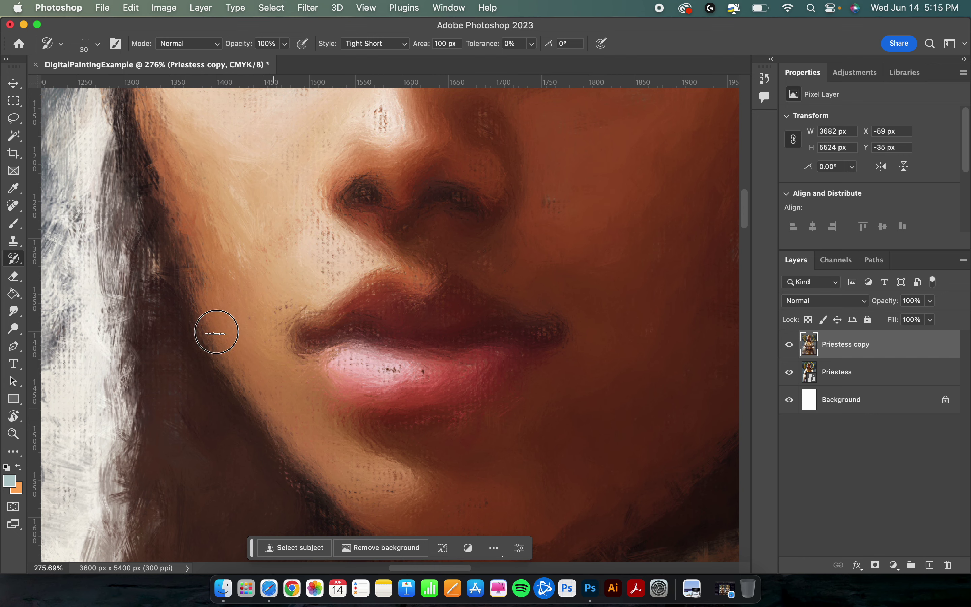
scroll(137, 224, up, 4)
scroll(138, 223, left, 1)
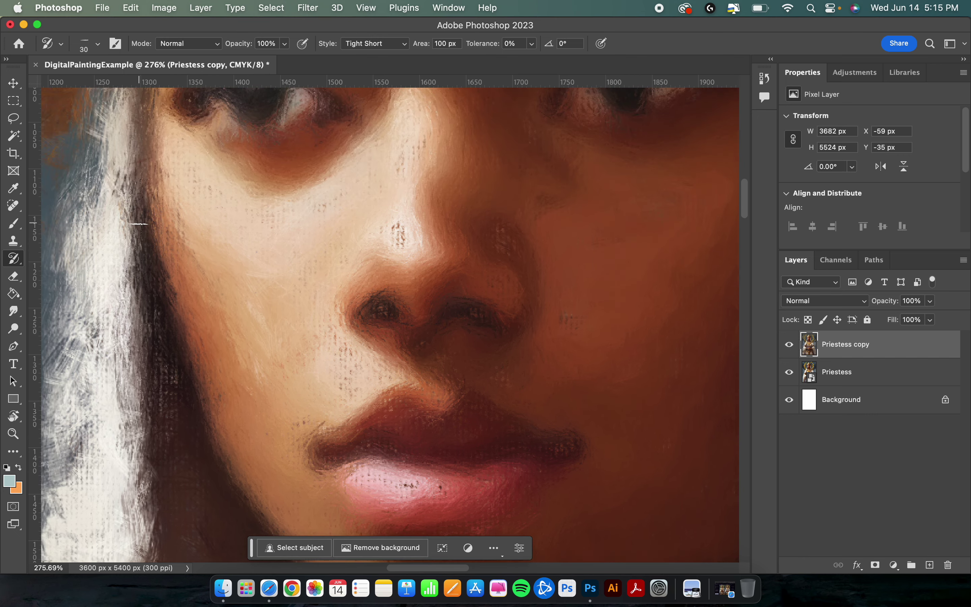
scroll(137, 224, up, 4)
Paint Tight Short Art History strokes over the blue patch on the Priestess copy layer
scroll(169, 329, up, 12)
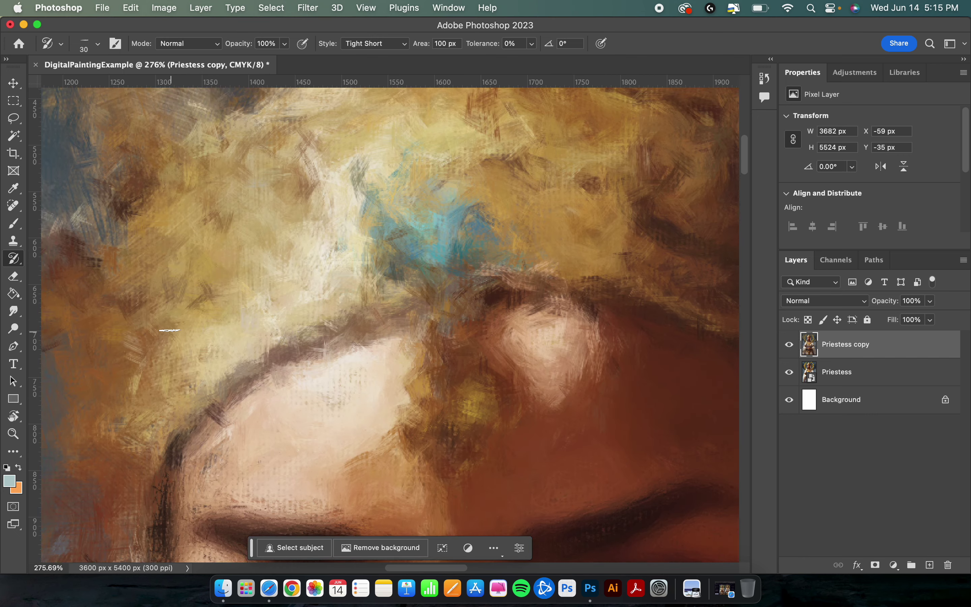
scroll(169, 329, up, 2)
scroll(169, 330, right, 1)
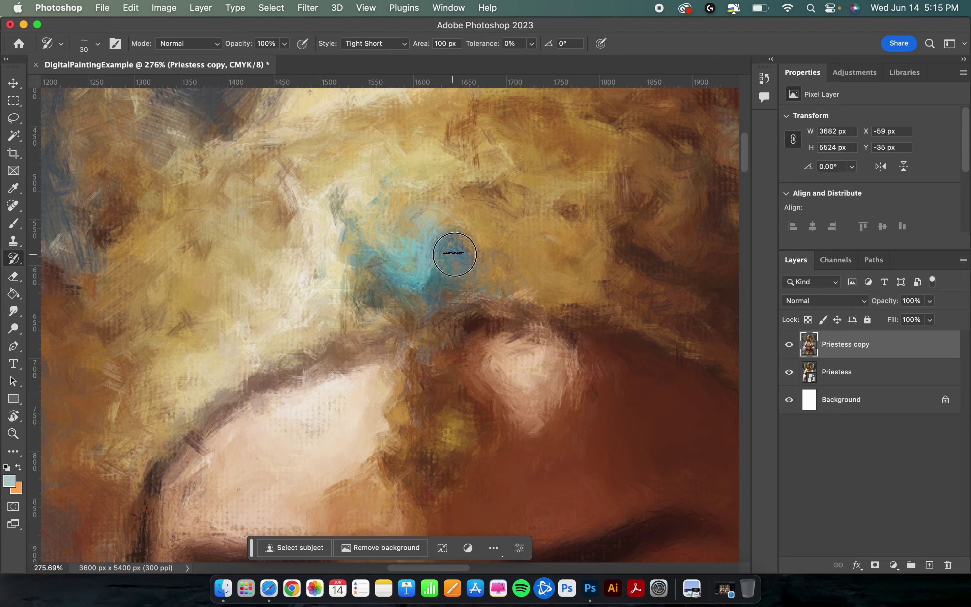
mouse_move(456, 249)
mouse_down()
mouse_move(397, 167)
mouse_move(390, 273)
mouse_move(456, 281)
mouse_up()
scroll(456, 280, up, 10)
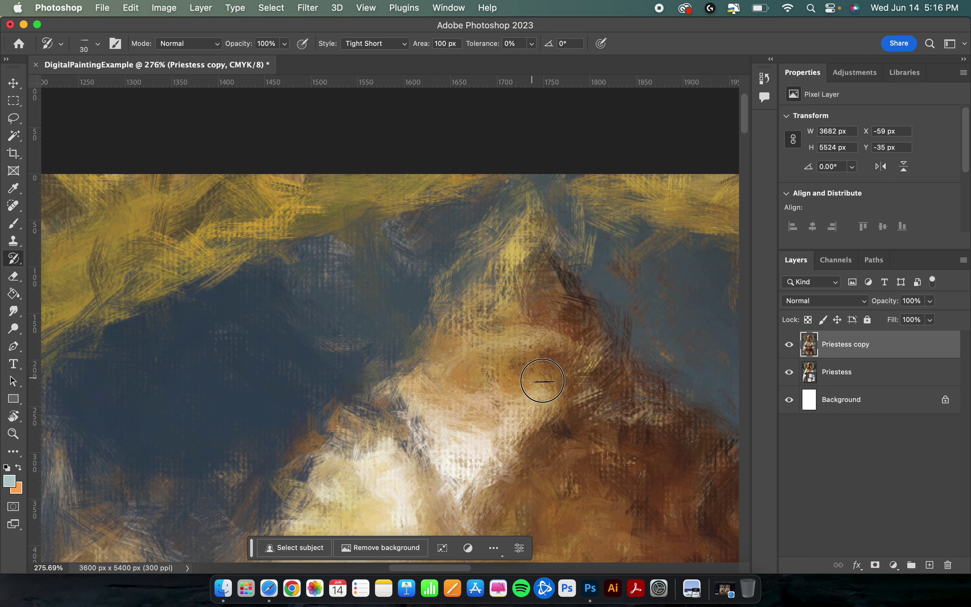
mouse_move(550, 380)
mouse_down()
mouse_move(558, 304)
mouse_move(571, 309)
mouse_move(539, 248)
mouse_move(496, 375)
mouse_up()
Add fresh strokes along the veil edges, nearby hair and the upper peaked area
scroll(485, 408, down, 6)
scroll(485, 407, left, 2)
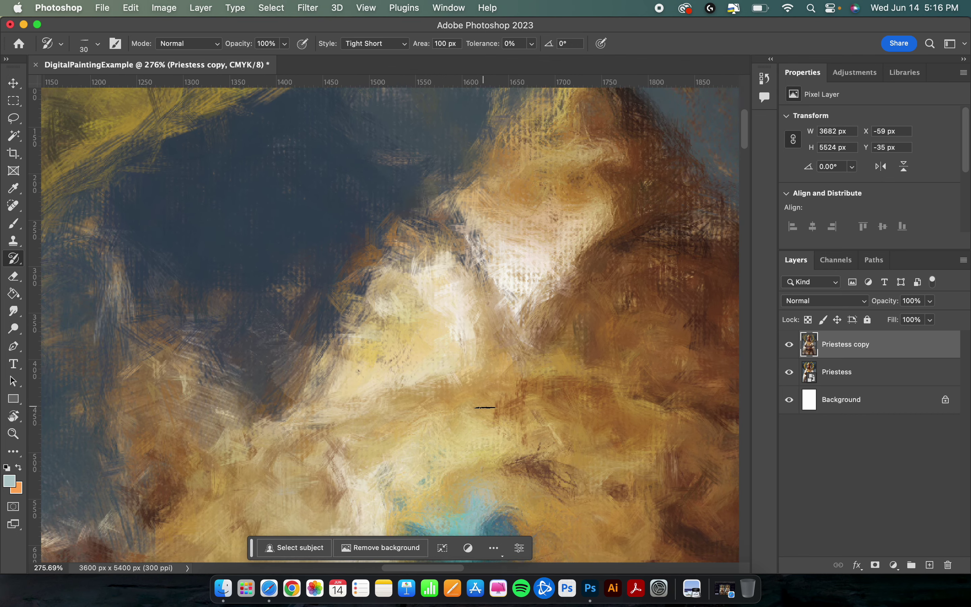
scroll(485, 407, down, 5)
scroll(485, 407, left, 5)
mouse_move(347, 336)
mouse_down()
mouse_move(200, 219)
mouse_move(216, 209)
mouse_move(284, 321)
mouse_up()
scroll(265, 418, down, 4)
scroll(265, 418, left, 3)
mouse_move(260, 418)
mouse_down()
mouse_move(252, 399)
mouse_move(347, 430)
mouse_move(289, 366)
mouse_move(332, 388)
mouse_move(453, 285)
mouse_move(424, 284)
mouse_move(467, 238)
mouse_move(482, 236)
mouse_move(339, 235)
mouse_move(277, 175)
mouse_move(282, 144)
mouse_up()
scroll(289, 365, down, 5)
scroll(289, 365, right, 15)
scroll(283, 144, down, 20)
scroll(282, 144, left, 10)
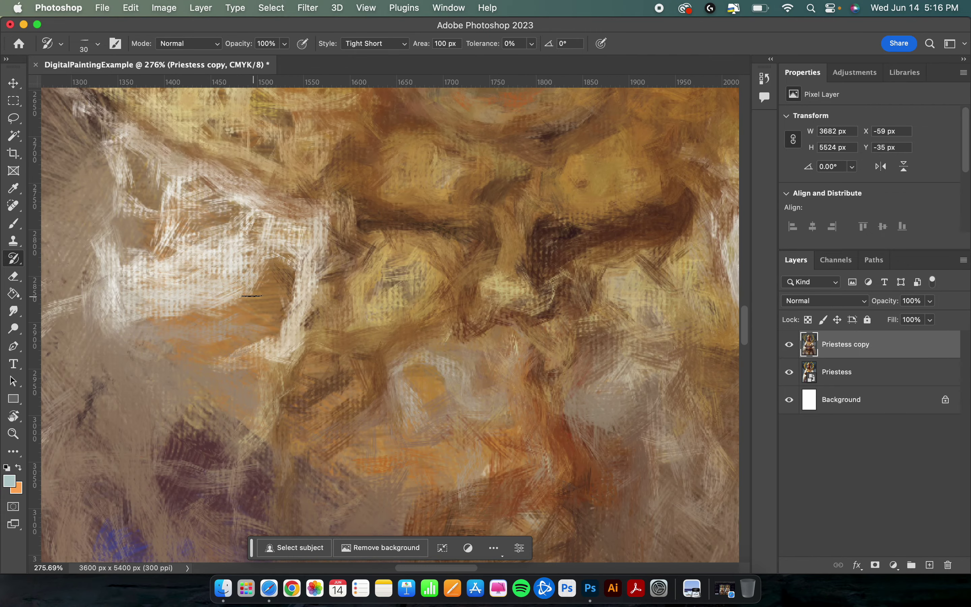
scroll(252, 296, up, 20)
scroll(252, 295, right, 2)
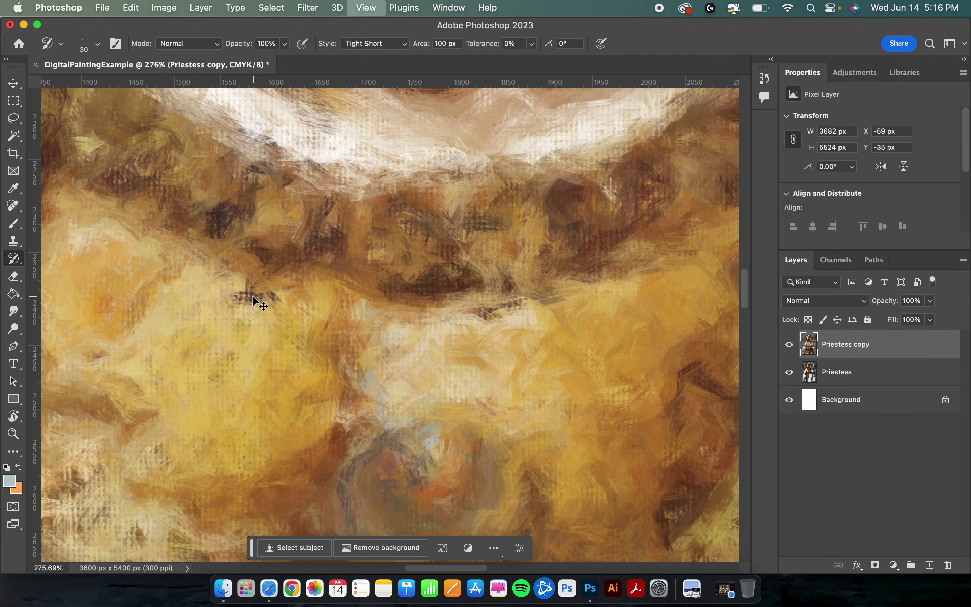
At 100% zoom, repaint beside the clasped hands and the dark chest below them
key(super+1)
scroll(257, 299, down, 15)
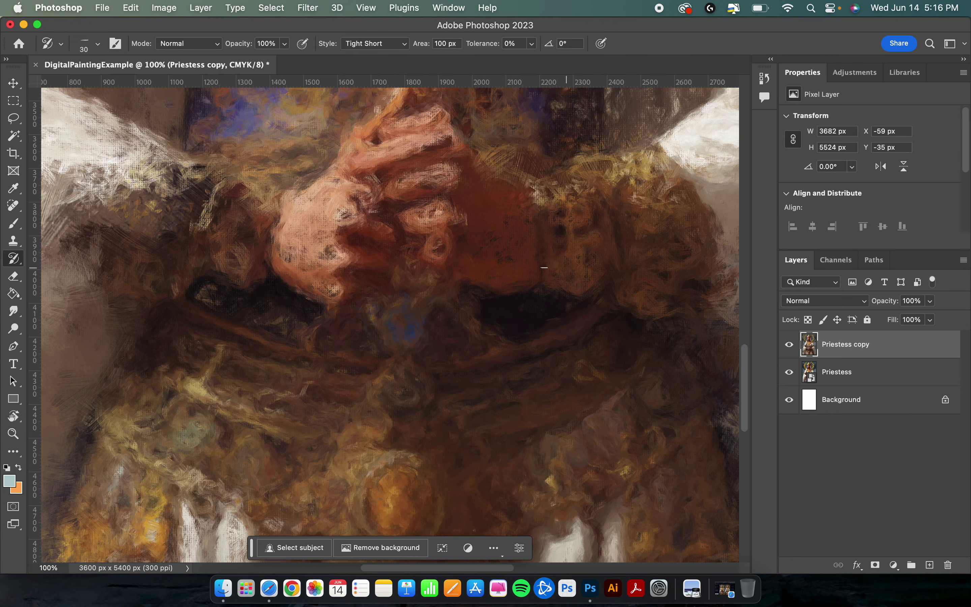
click(231, 199)
mouse_move(232, 257)
mouse_down()
mouse_move(253, 248)
mouse_move(304, 267)
mouse_move(342, 249)
mouse_move(353, 273)
mouse_move(345, 287)
mouse_move(371, 299)
mouse_up()
Rework the green patch near the brooch and add a short textured stroke to the robe
scroll(421, 387, down, 5)
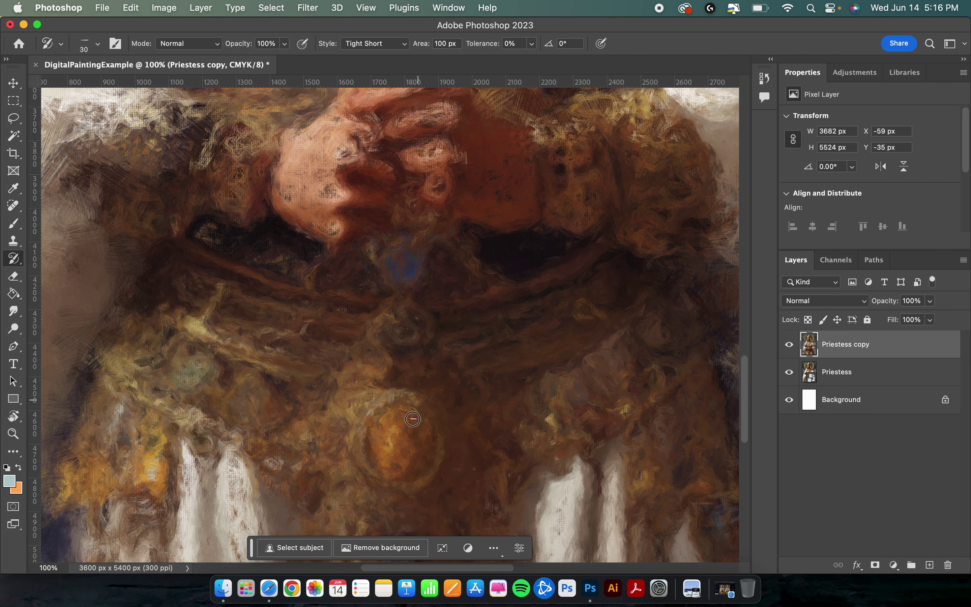
scroll(391, 442, down, 10)
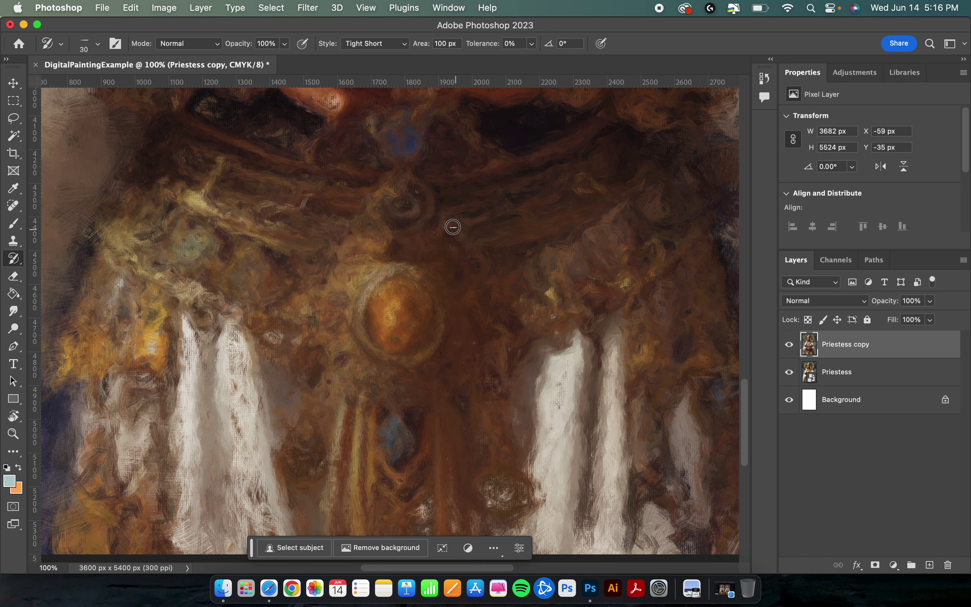
mouse_move(209, 238)
mouse_down()
mouse_move(189, 241)
mouse_move(185, 253)
mouse_up()
drag(570, 280, 556, 281)
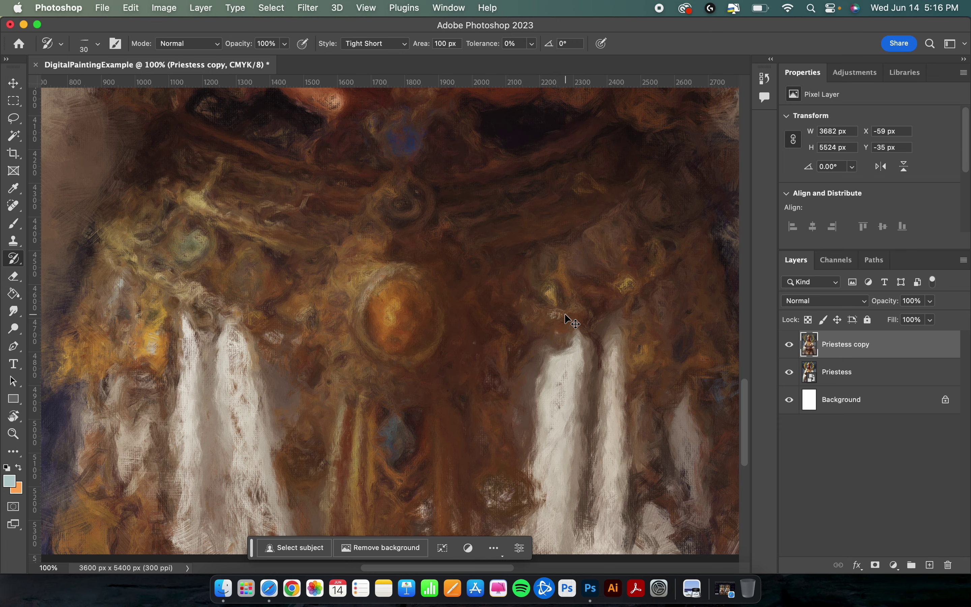
Zoom out to the whole figure and toggle Priestess copy visibility to compare with the original
key(super+minus)
key(super+minus)
key(super+minus)
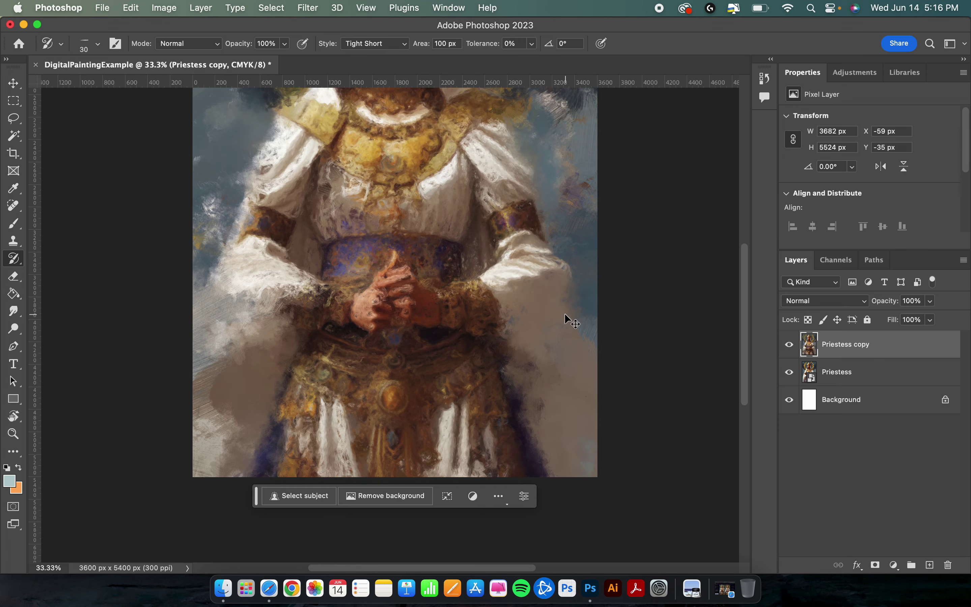
key(super+minus)
scroll(566, 317, up, 5)
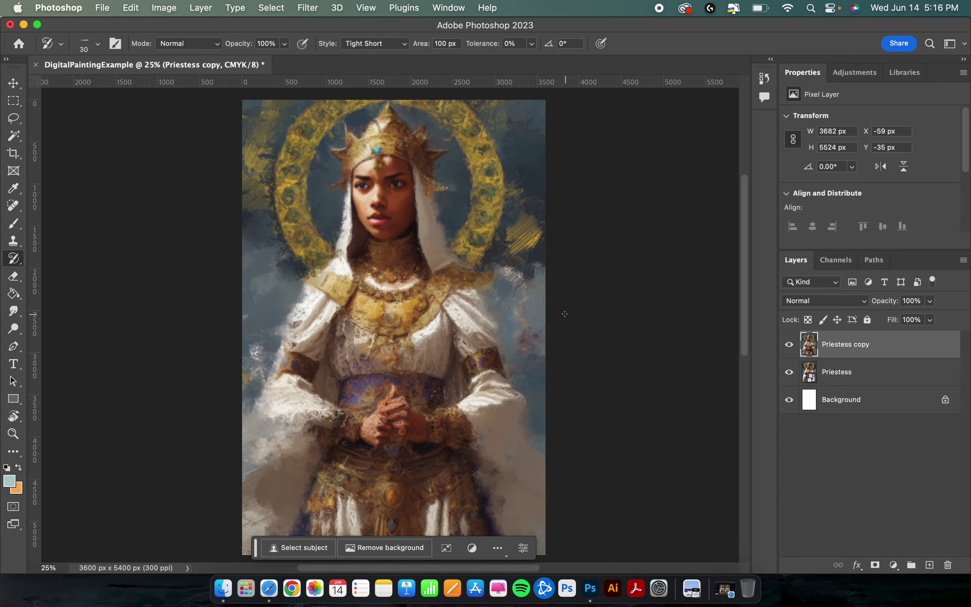
scroll(565, 314, down, 2)
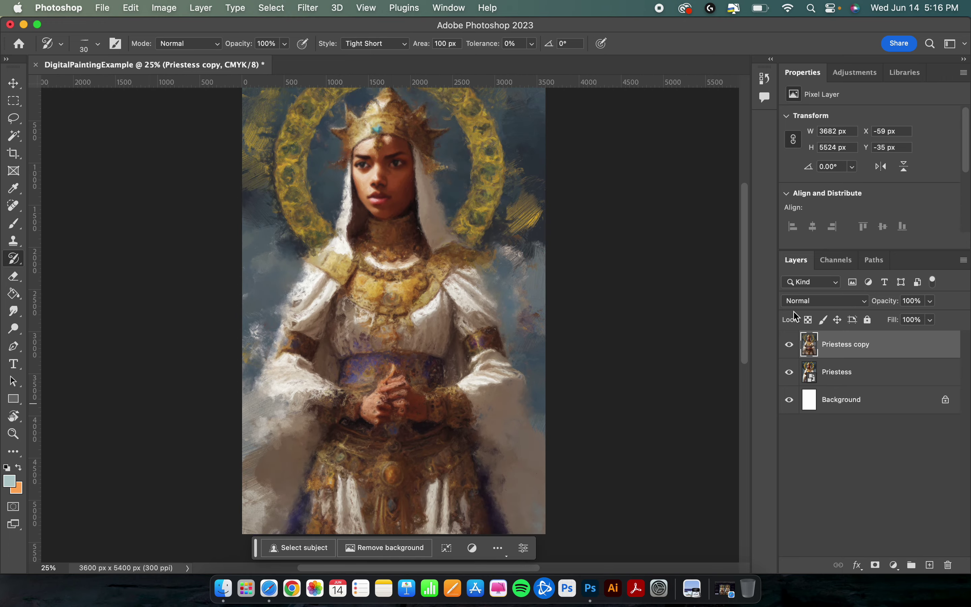
click(791, 345)
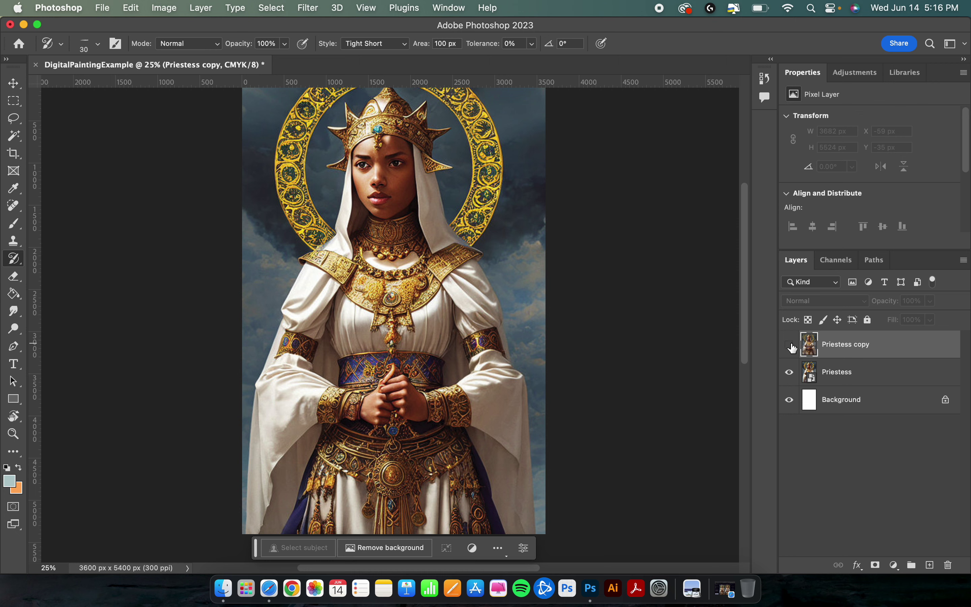
click(791, 345)
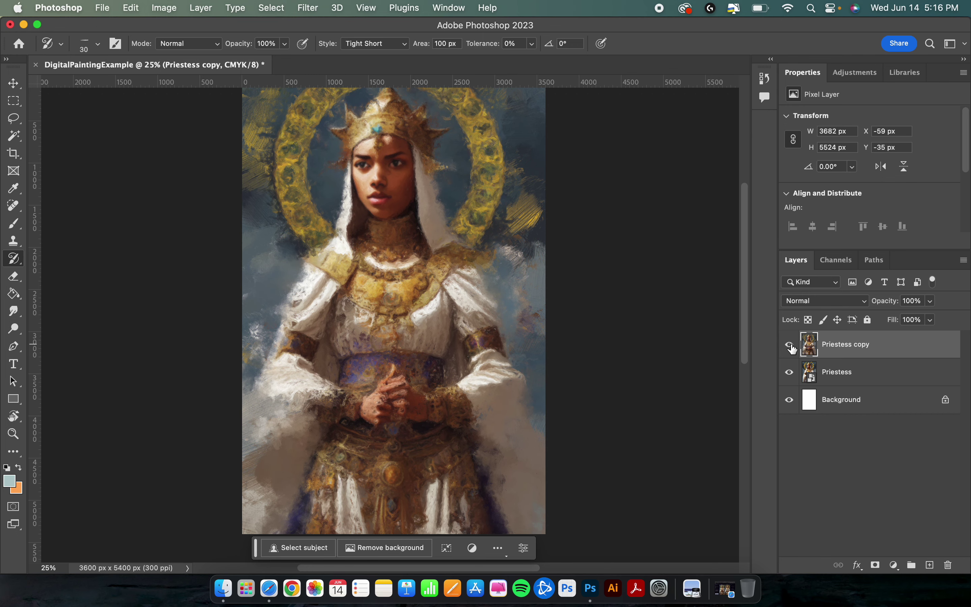
key(super+minus)
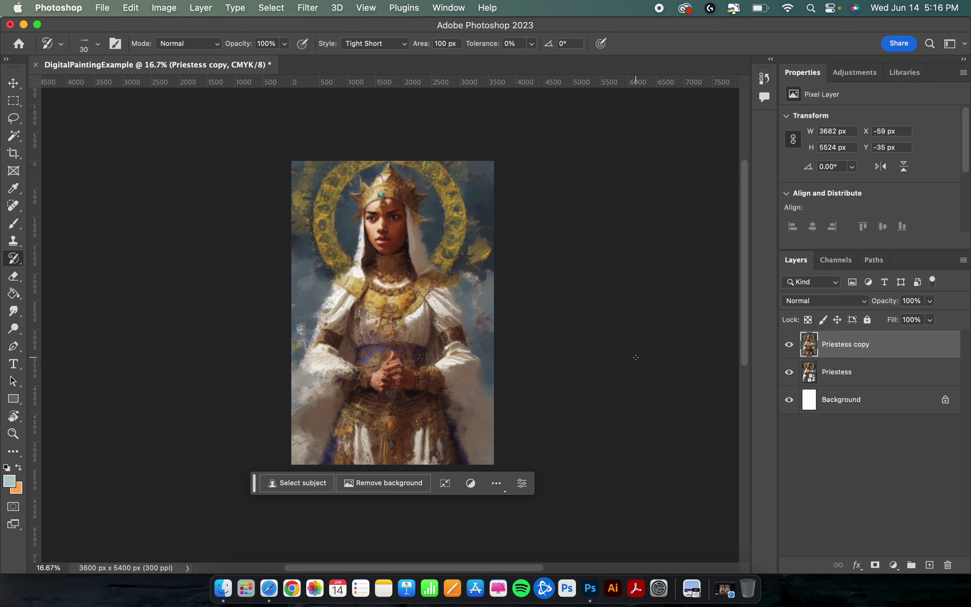
scroll(636, 357, up, 2)
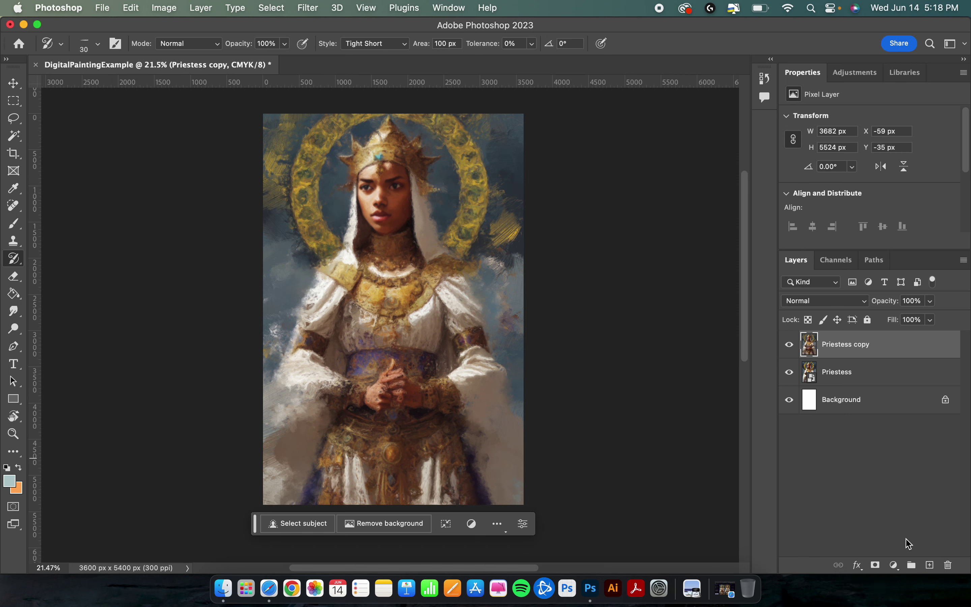
Add a Brightness/Contrast adjustment layer set to Brightness 11 and Contrast 52
click(895, 569)
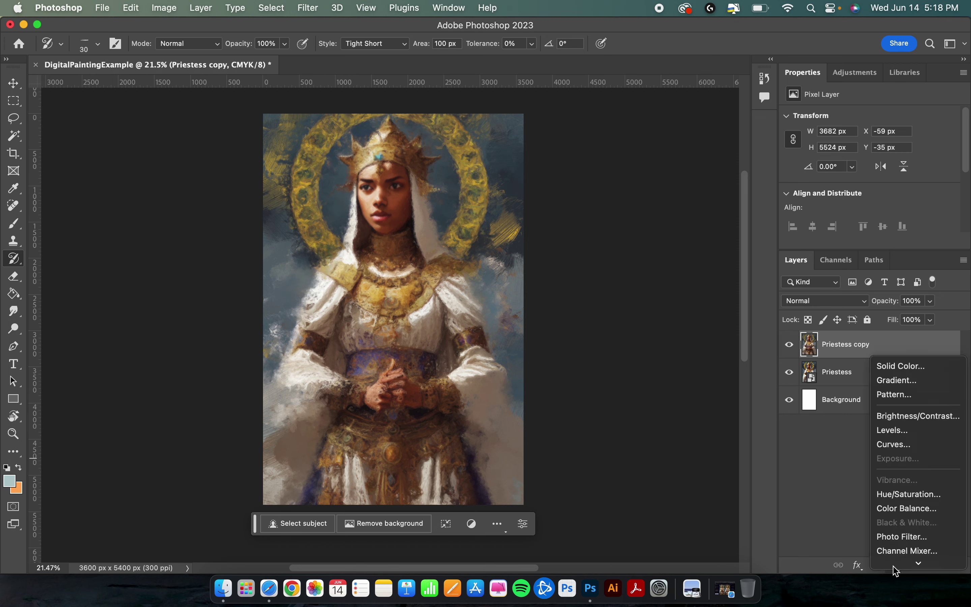
mouse_move(897, 569)
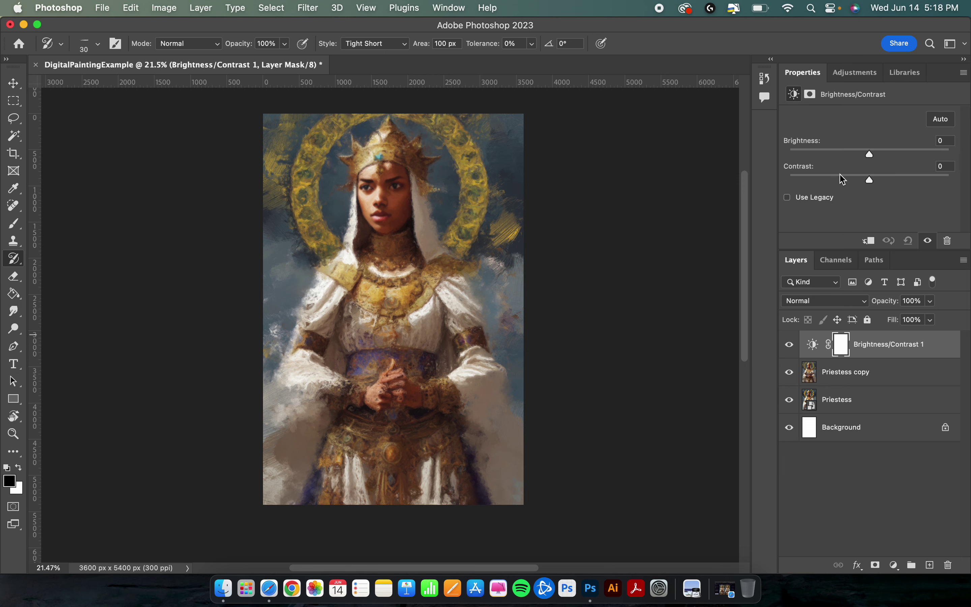
mouse_move(868, 155)
mouse_down()
mouse_move(840, 156)
mouse_move(909, 155)
mouse_move(865, 158)
mouse_move(878, 161)
mouse_move(871, 183)
mouse_move(910, 174)
mouse_move(859, 153)
mouse_move(868, 156)
mouse_up()
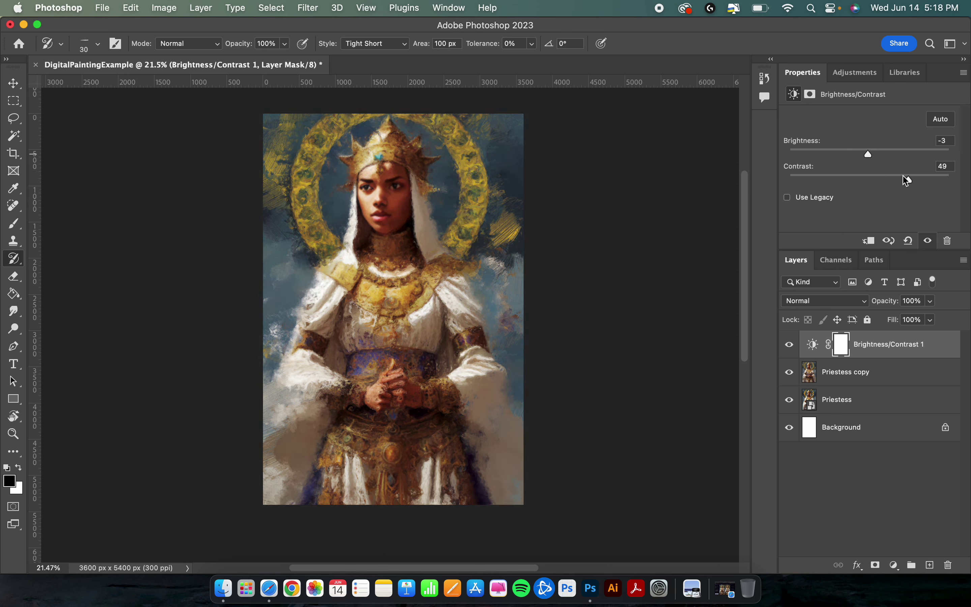
drag(909, 182, 911, 180)
drag(869, 155, 878, 156)
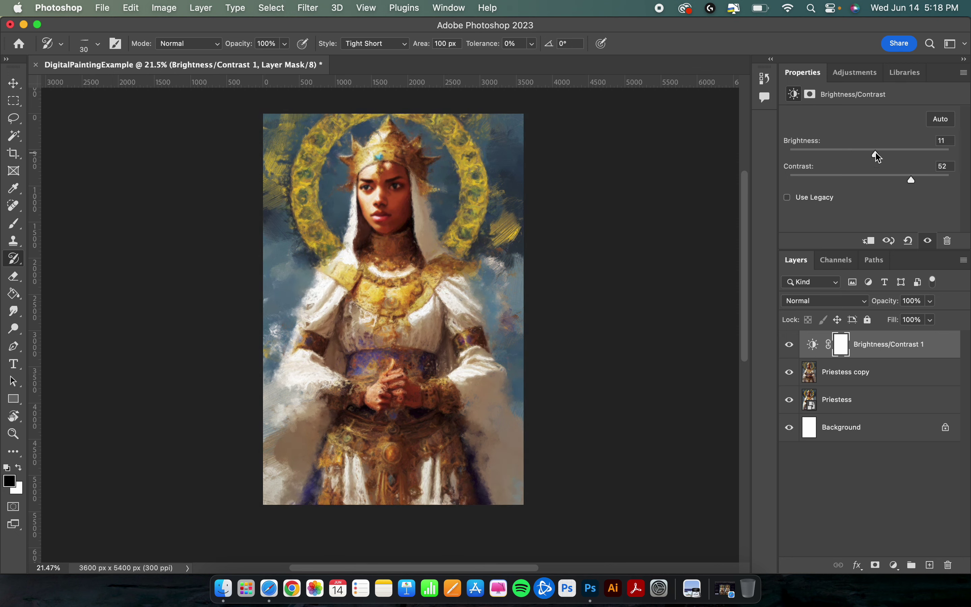
click(789, 347)
click(789, 347)
click(789, 345)
click(789, 346)
click(789, 346)
click(790, 346)
click(789, 346)
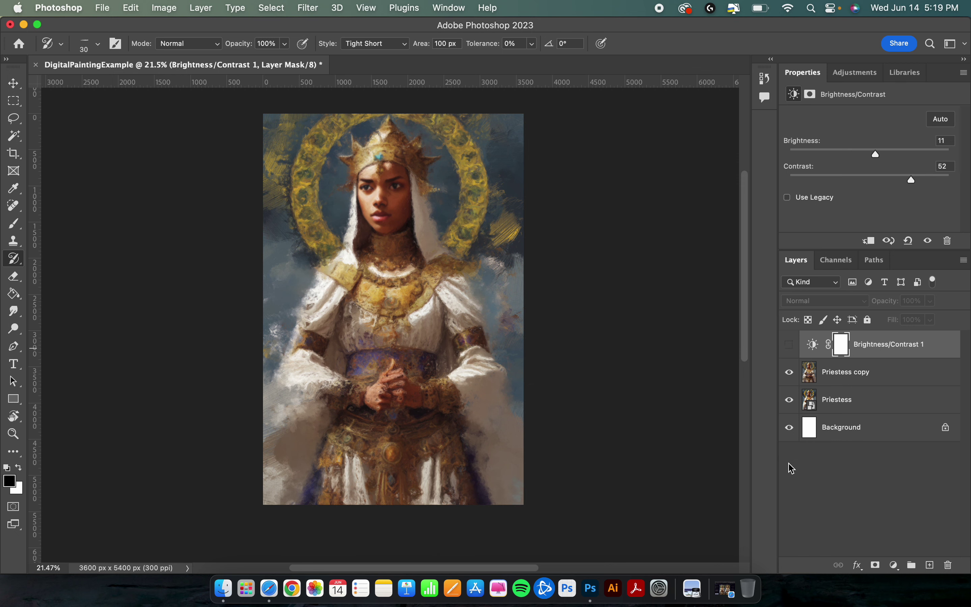
click(788, 346)
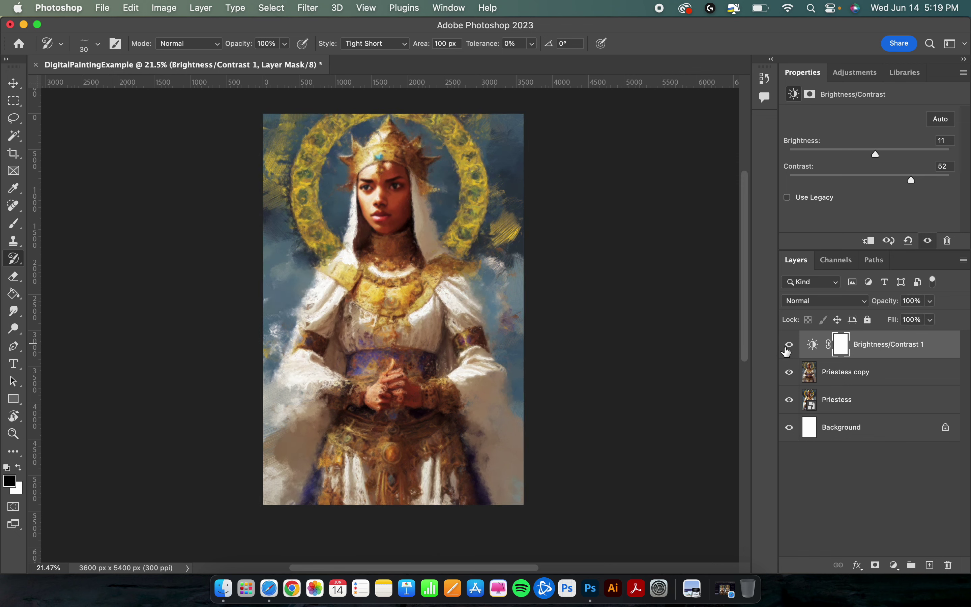
click(890, 377)
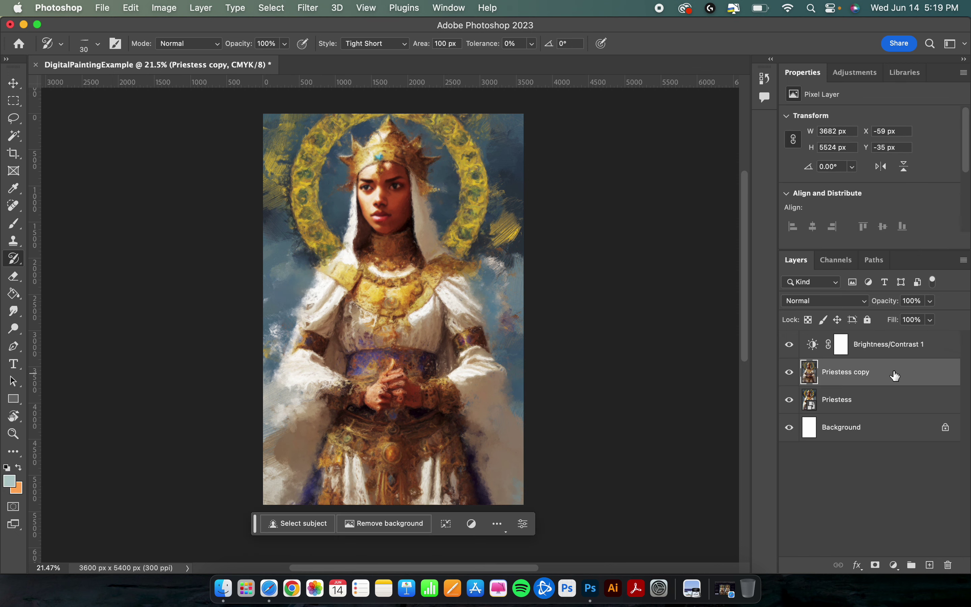
Add a Color Balance adjustment layer and tweak the Midtones Cyan/Red slider
click(893, 566)
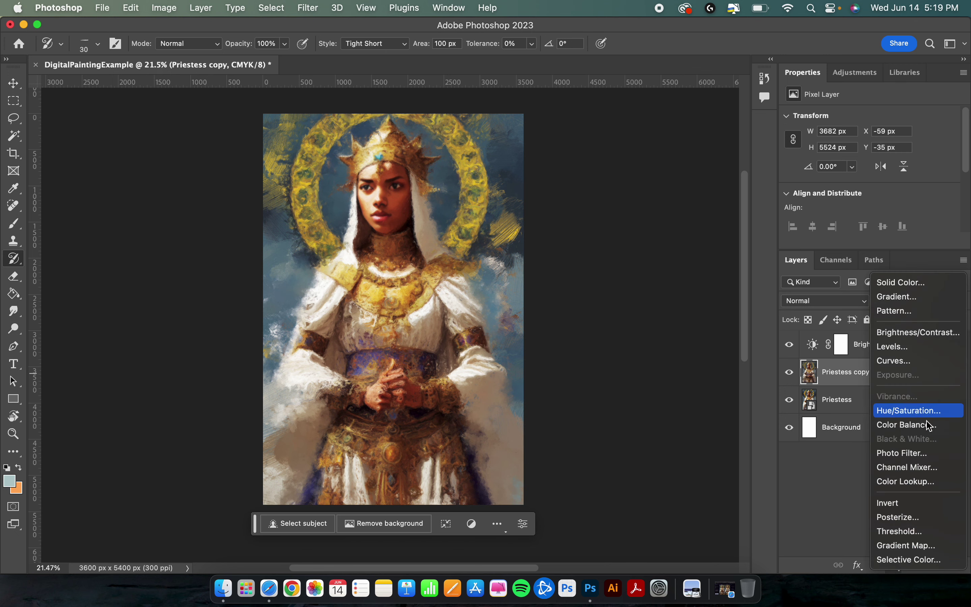
click(953, 432)
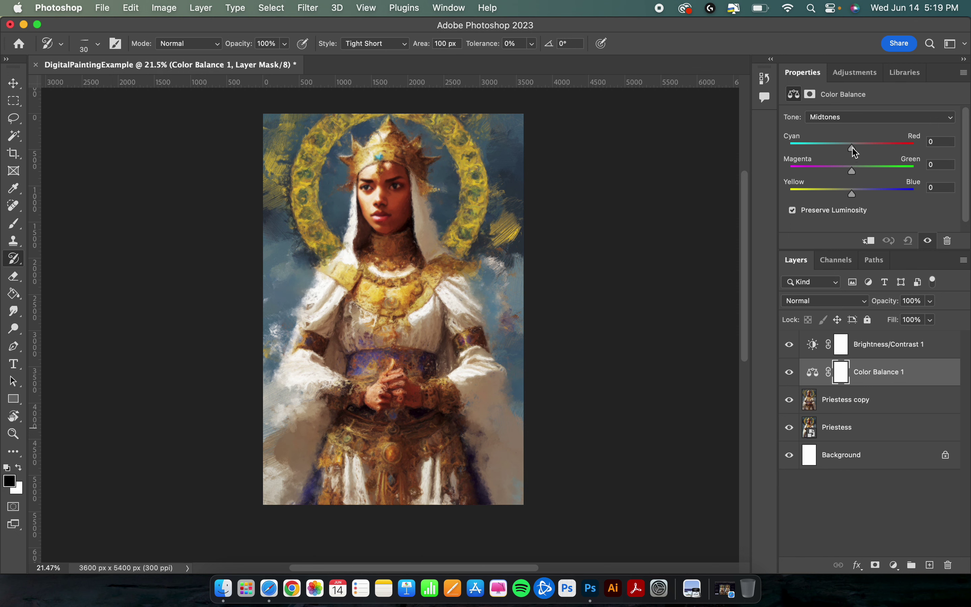
click(837, 121)
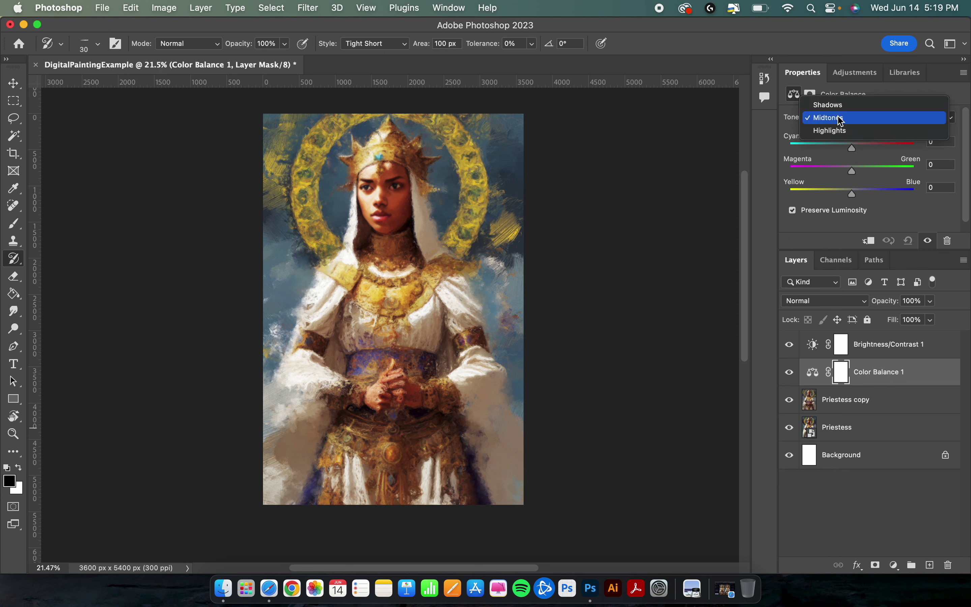
click(862, 118)
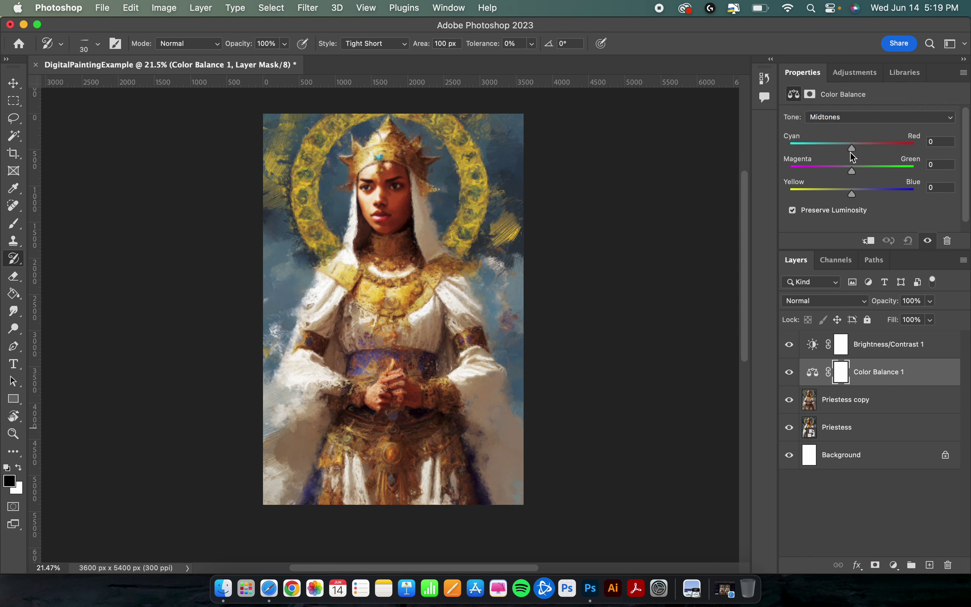
drag(851, 149, 883, 196)
mouse_move(866, 150)
mouse_down()
mouse_move(840, 151)
mouse_move(854, 150)
mouse_up()
Set the Shadows Cyan/Red to -43 and nudge Yellow/Blue toward blue
click(863, 118)
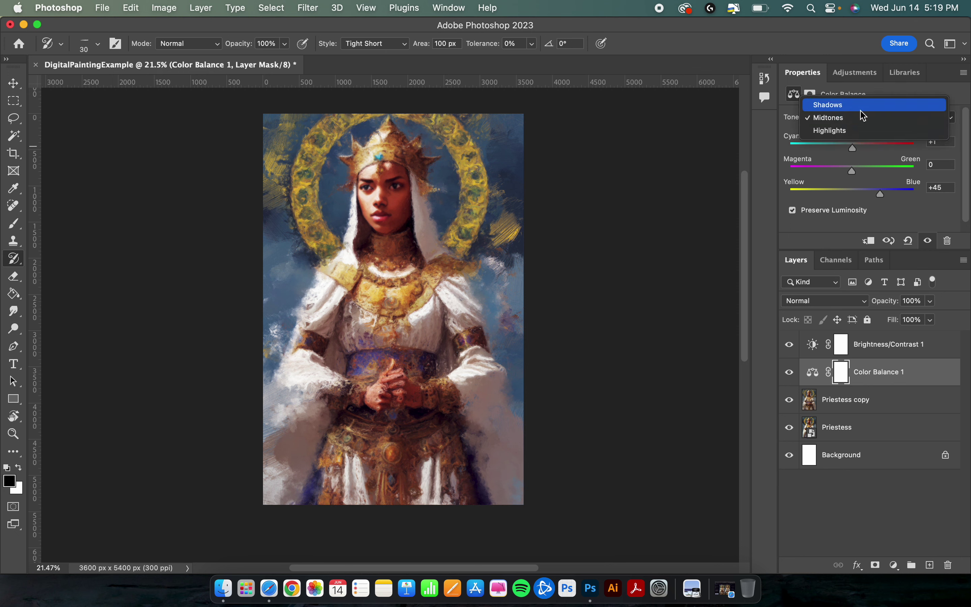
click(861, 110)
drag(852, 149, 825, 152)
drag(866, 194, 856, 200)
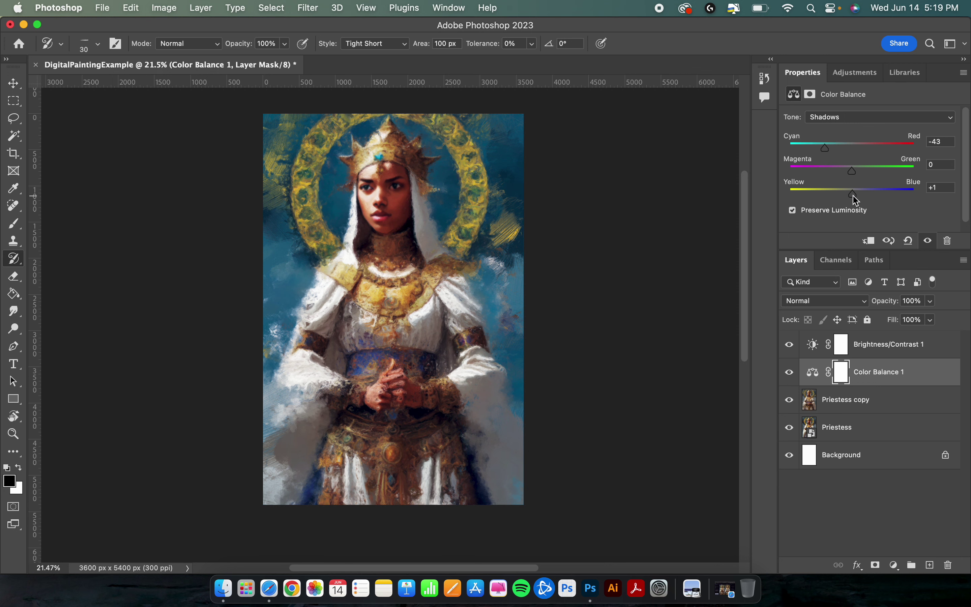
Set the Highlights to Cyan/Red +26 and Yellow/Blue -31
click(877, 117)
click(855, 146)
drag(854, 191, 832, 196)
drag(853, 148, 869, 150)
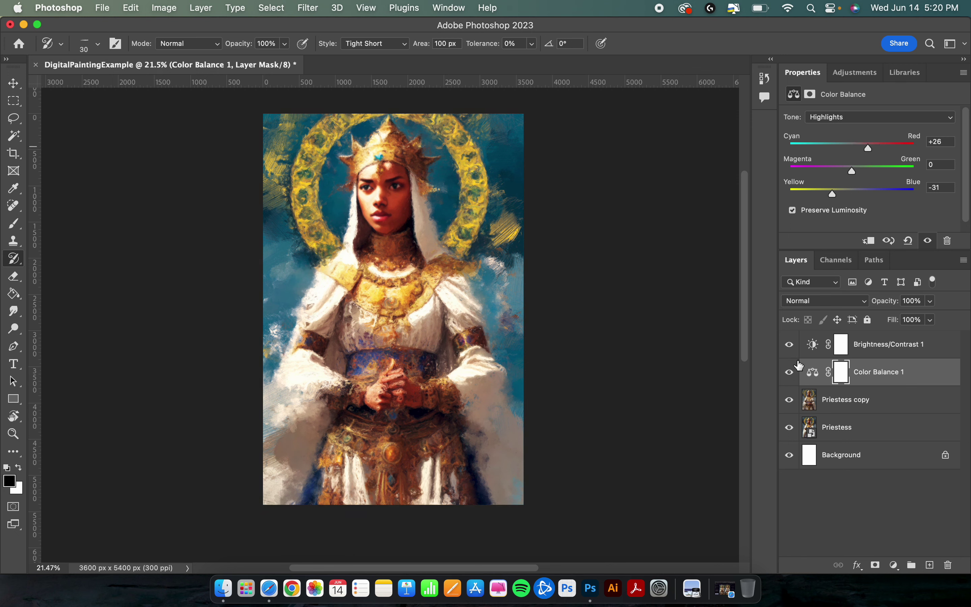
click(790, 373)
click(790, 373)
click(789, 373)
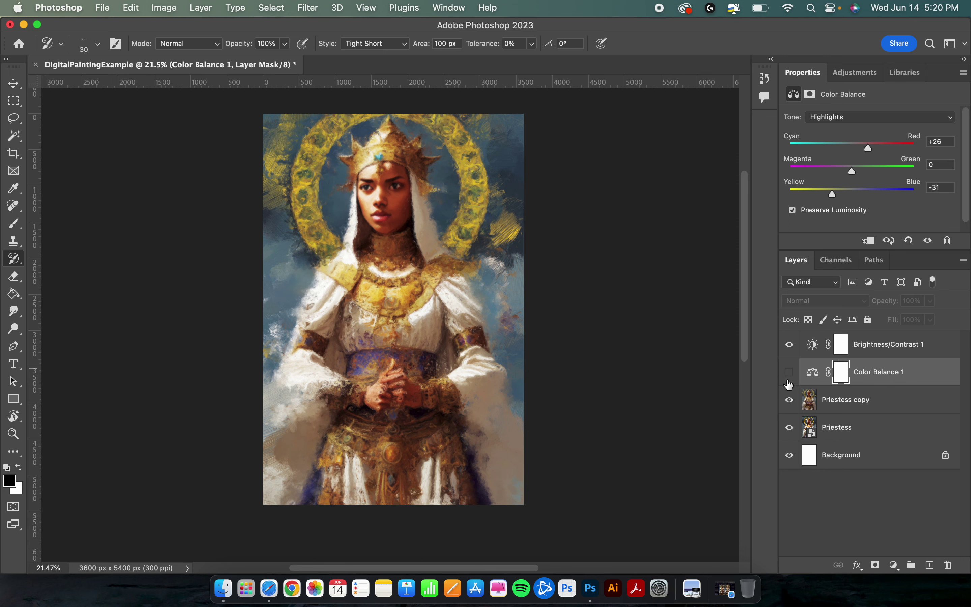
click(789, 373)
click(789, 373)
click(789, 373)
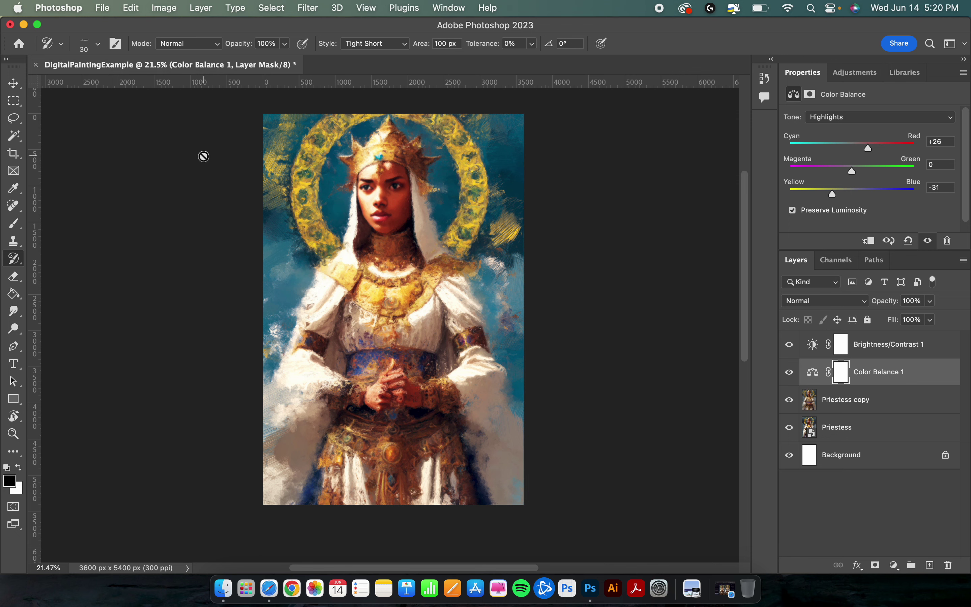
scroll(204, 157, up, 2)
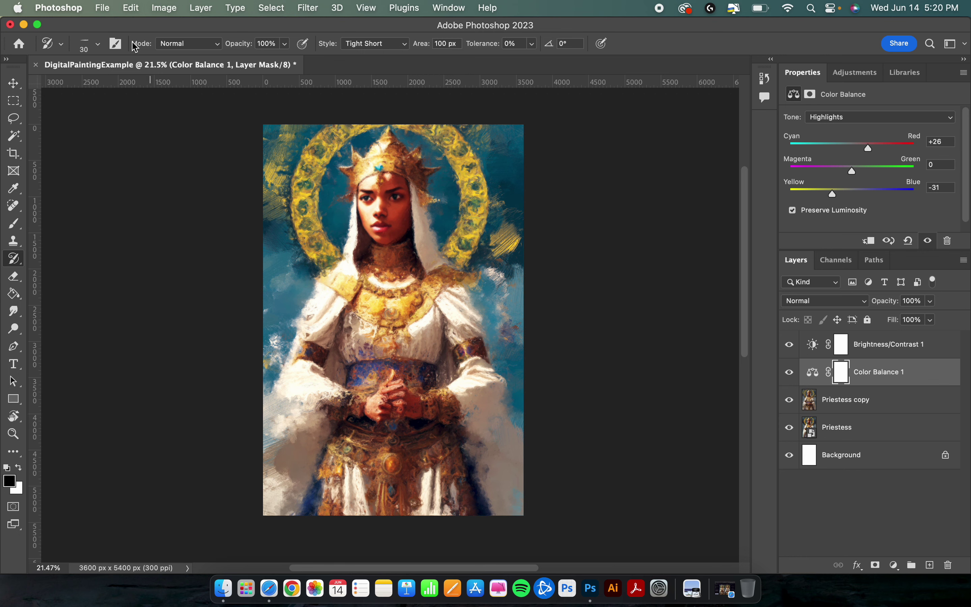
Save the document to Creative Cloud as the cloud document DigitalPaintingExample
click(104, 8)
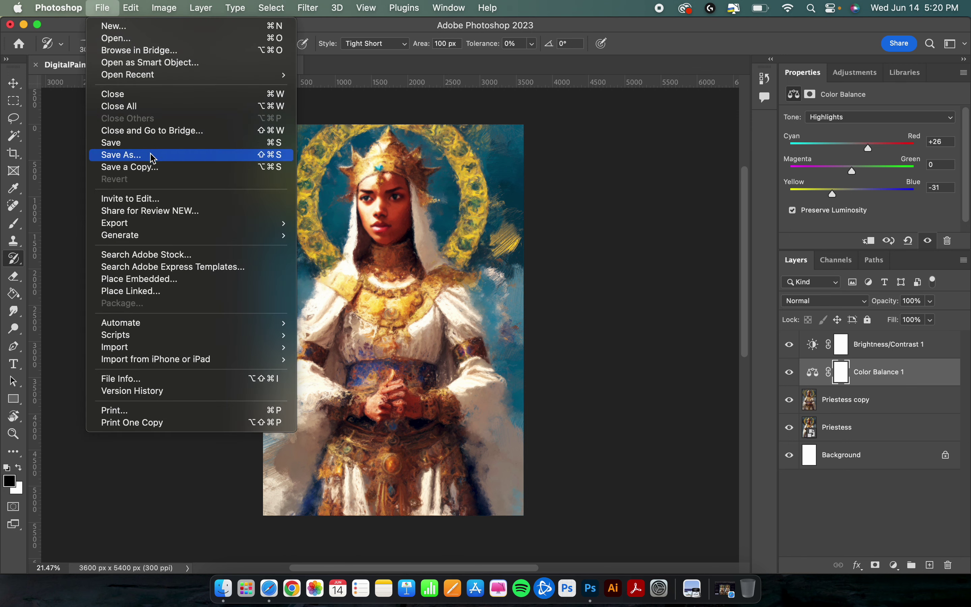
click(202, 157)
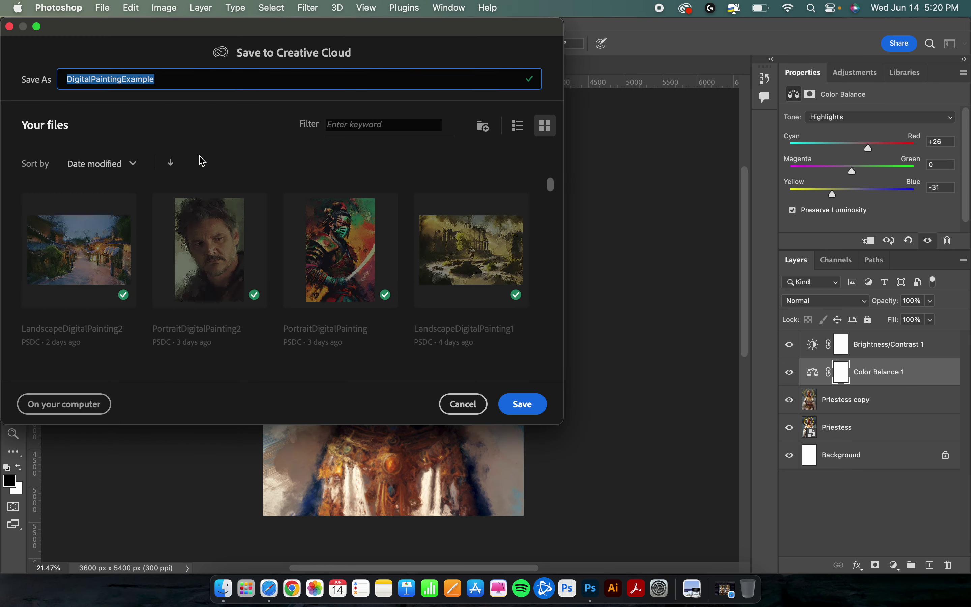
drag(390, 31, 518, 103)
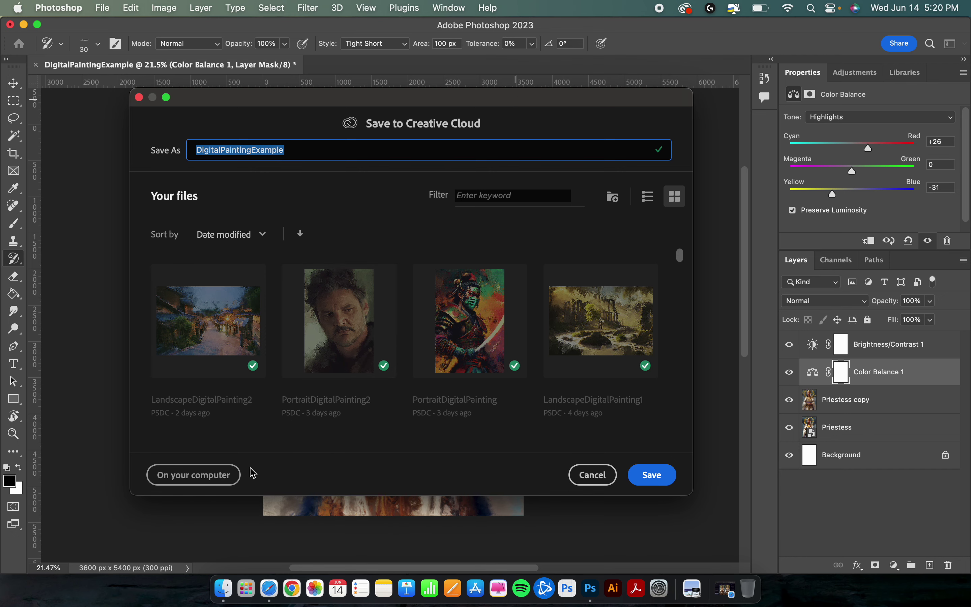
click(220, 476)
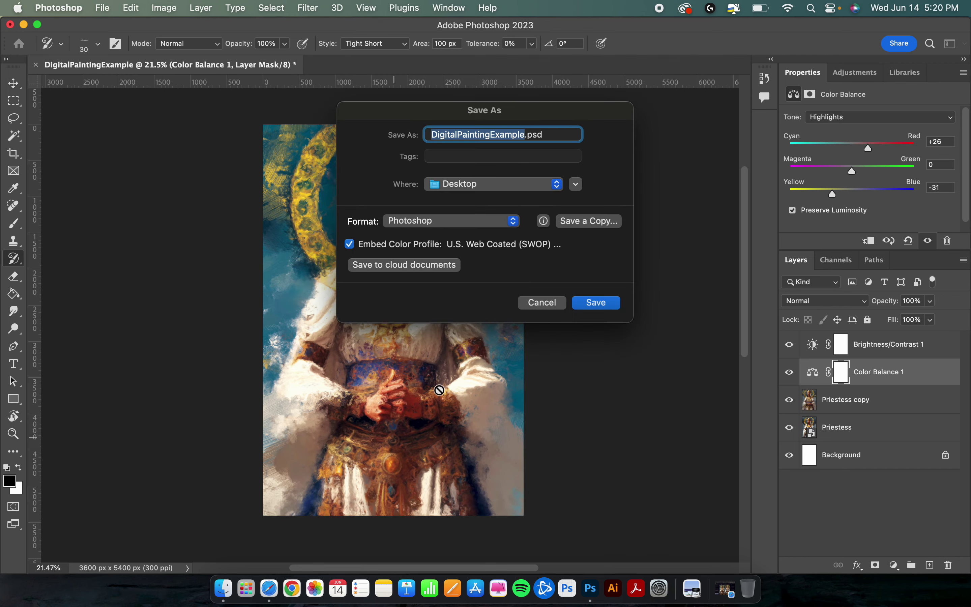
click(534, 303)
click(105, 7)
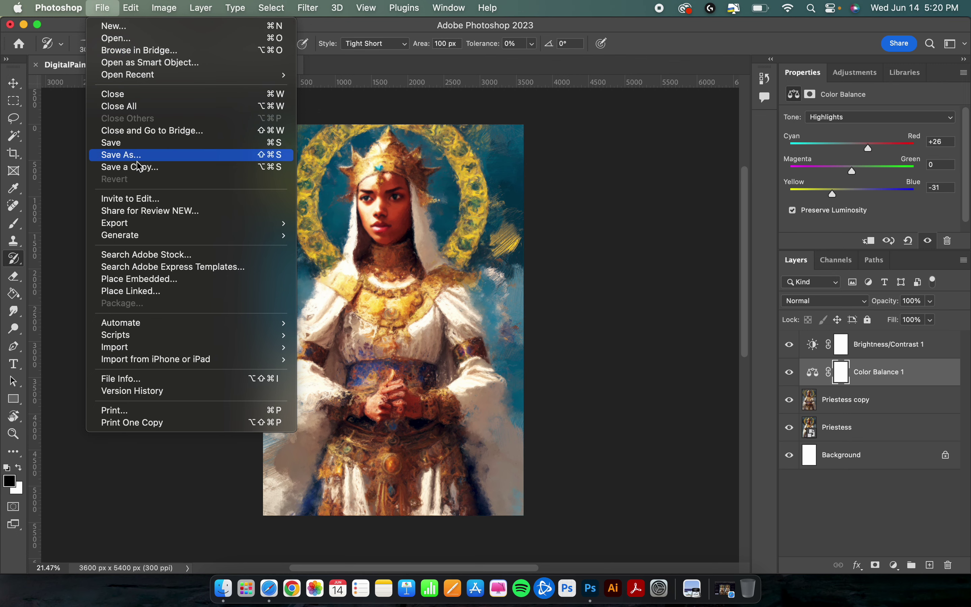
click(129, 154)
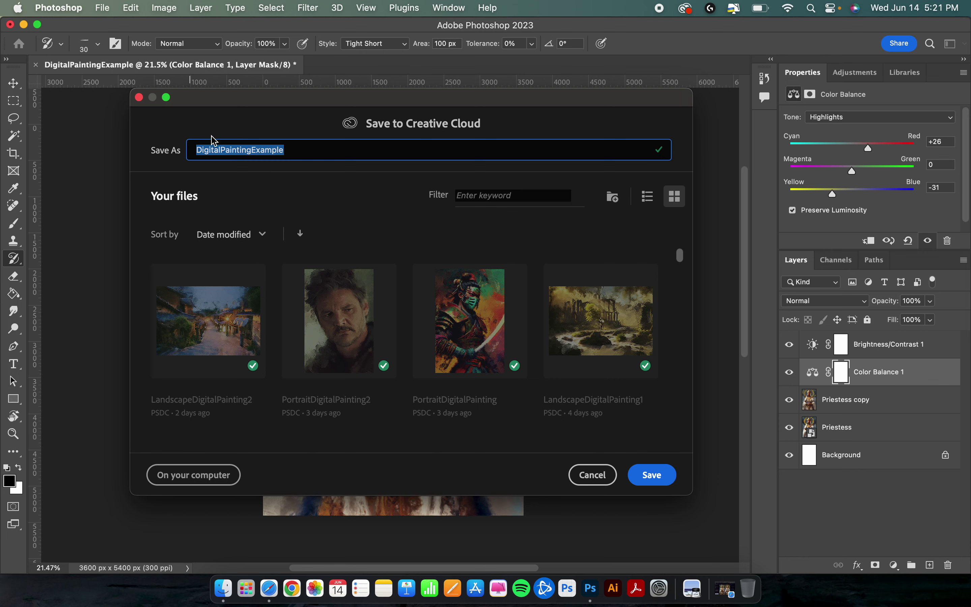
click(317, 151)
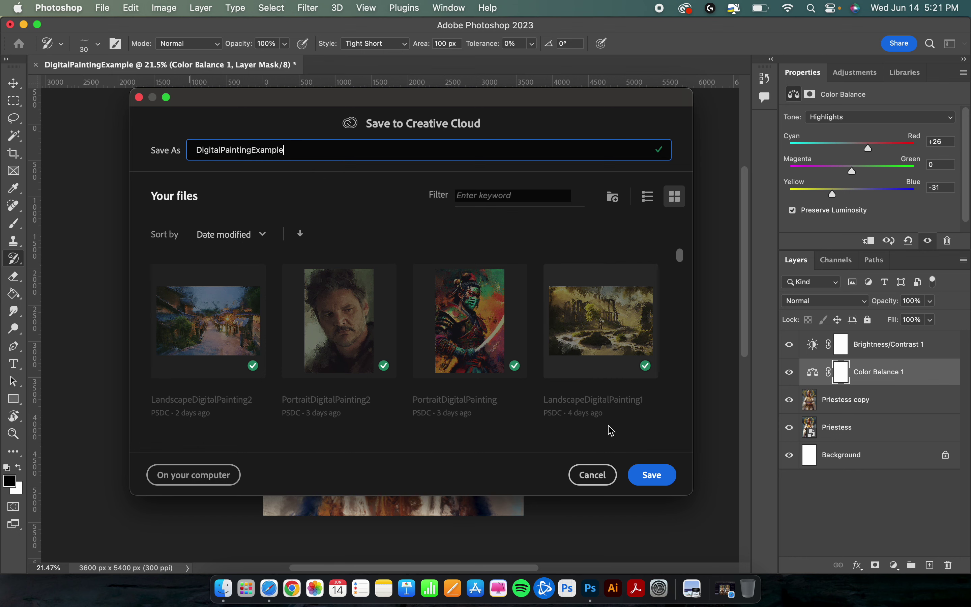
click(649, 476)
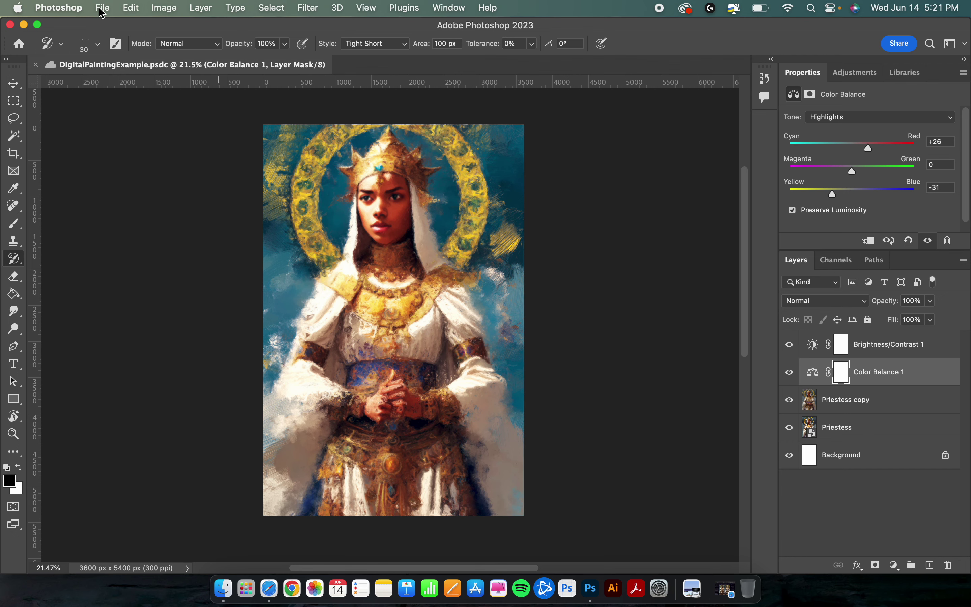
Save DigitalPaintingExample.psd to the Desktop in Photoshop format with Maximize Compatibility on
click(102, 9)
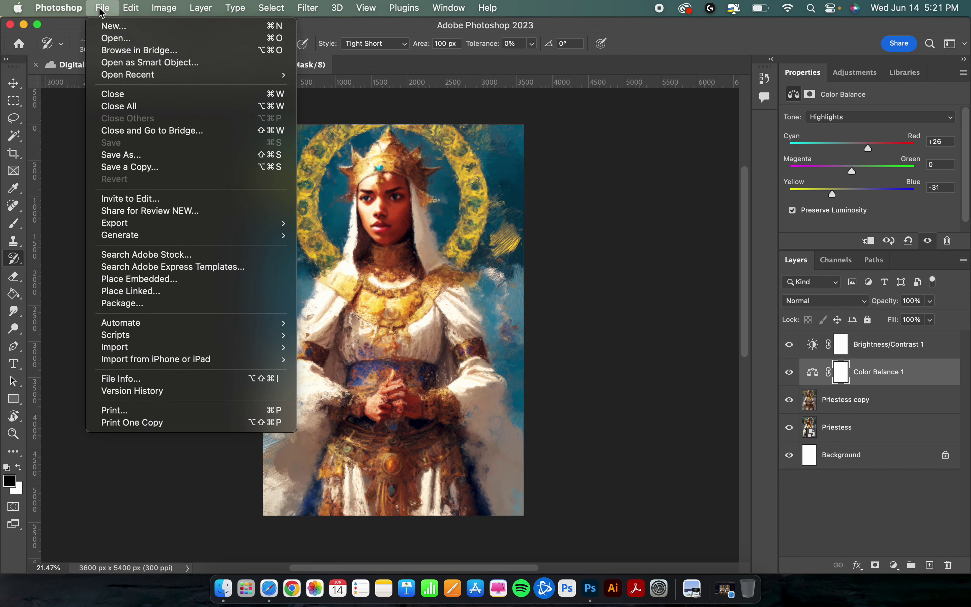
click(156, 159)
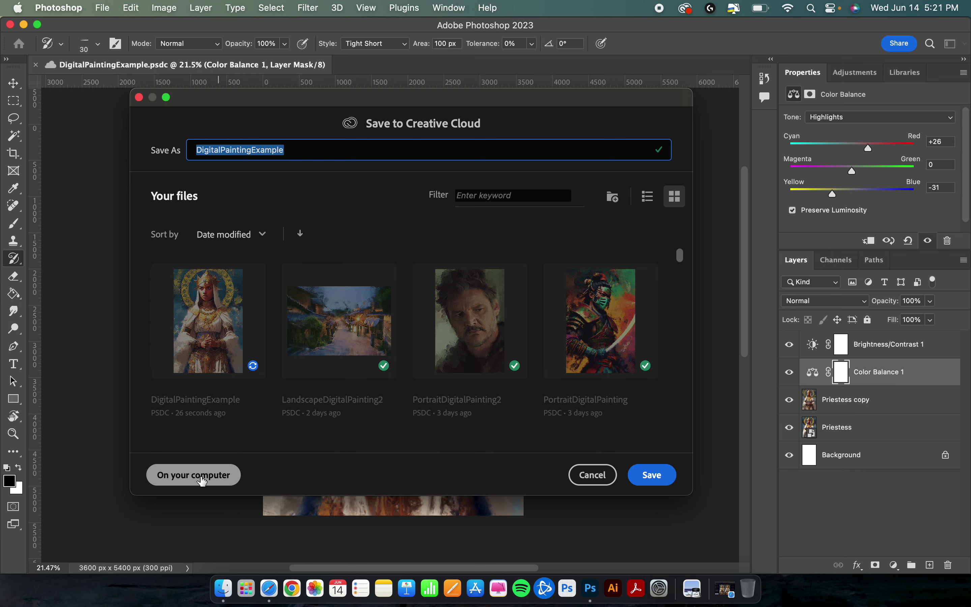
click(210, 481)
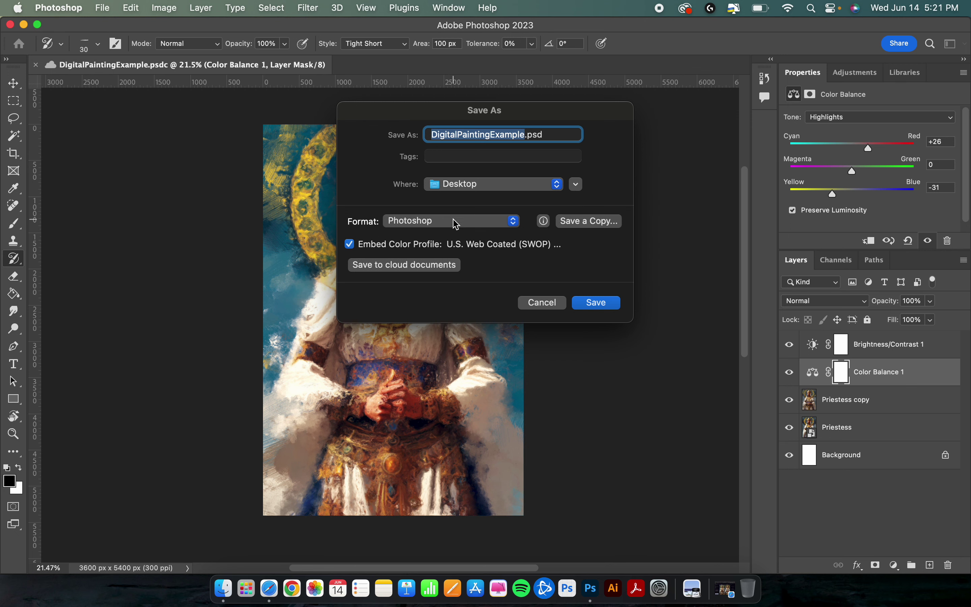
click(596, 303)
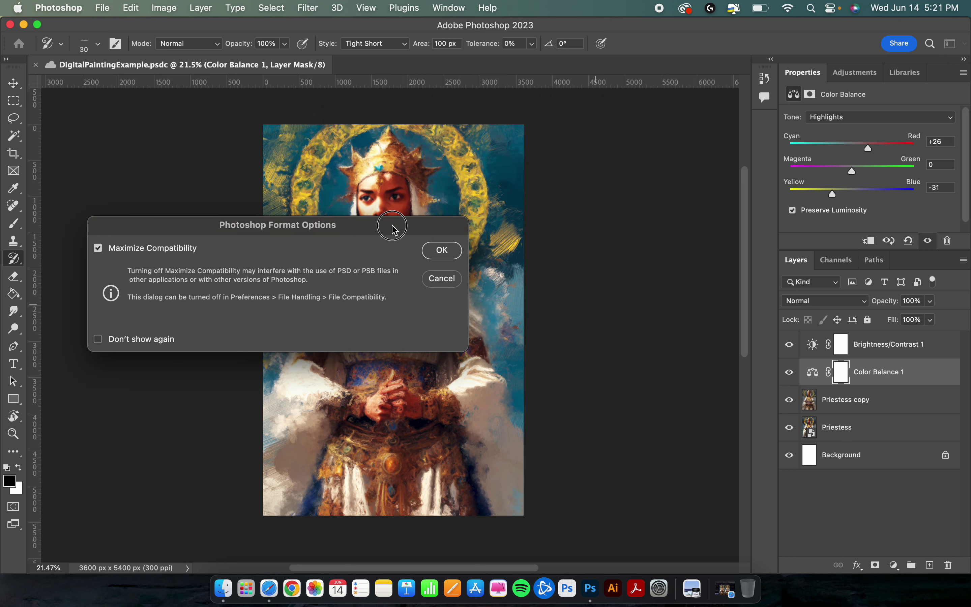
drag(393, 229, 486, 201)
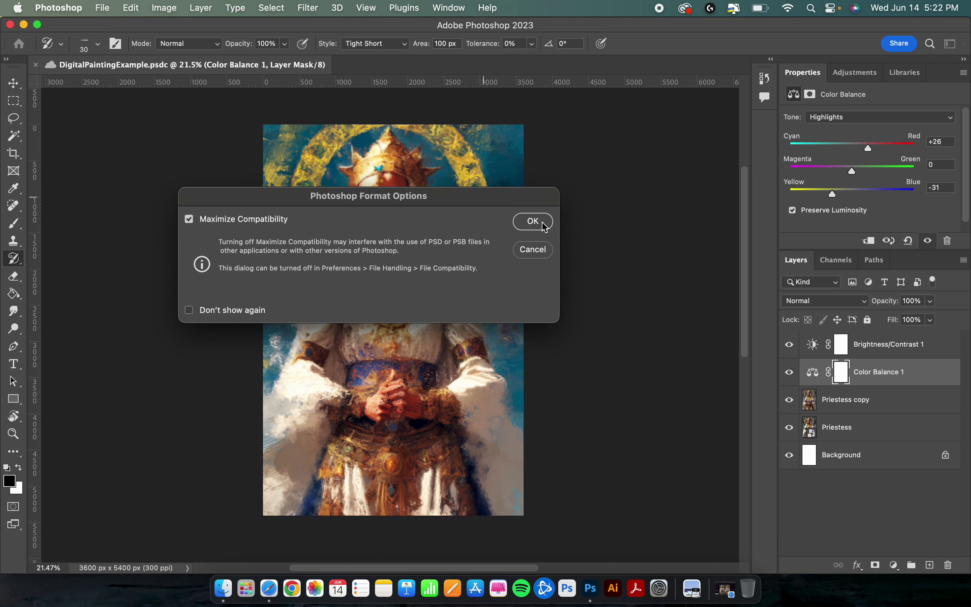
click(533, 221)
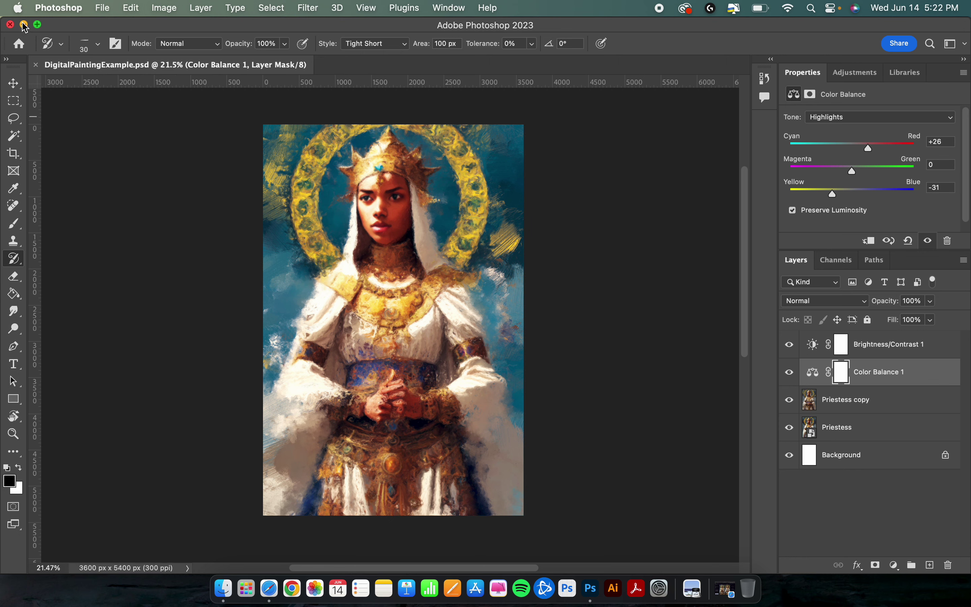
Close the document, trash the four other desktop files, and place DigitalPaintingExample.psd top right
click(10, 25)
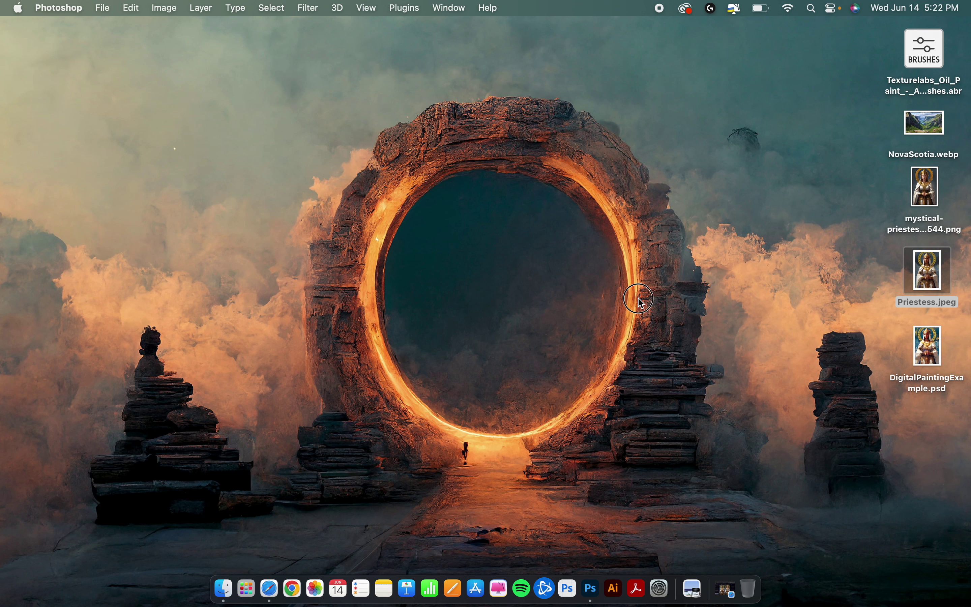
click(851, 87)
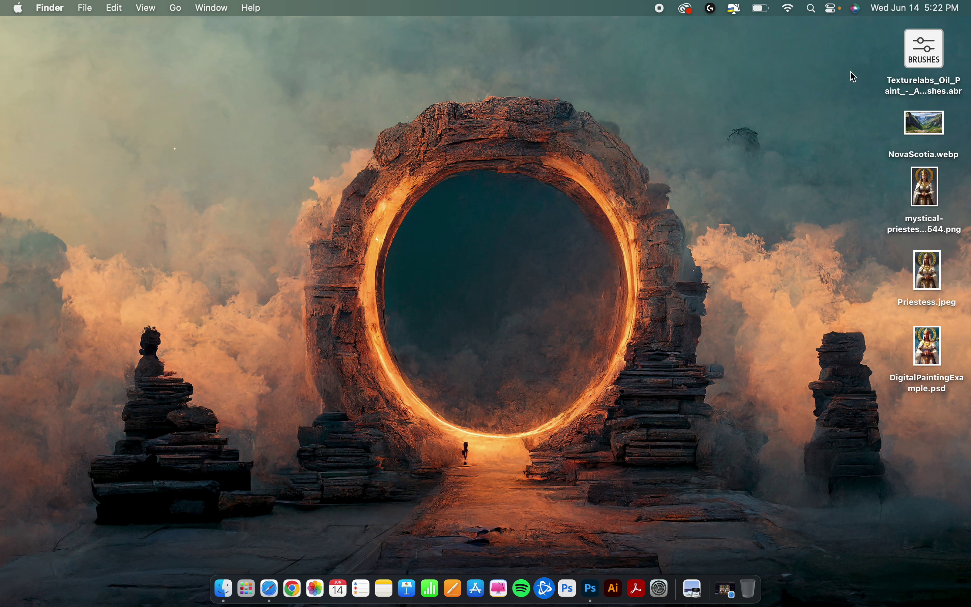
drag(854, 64, 965, 307)
drag(927, 277, 748, 588)
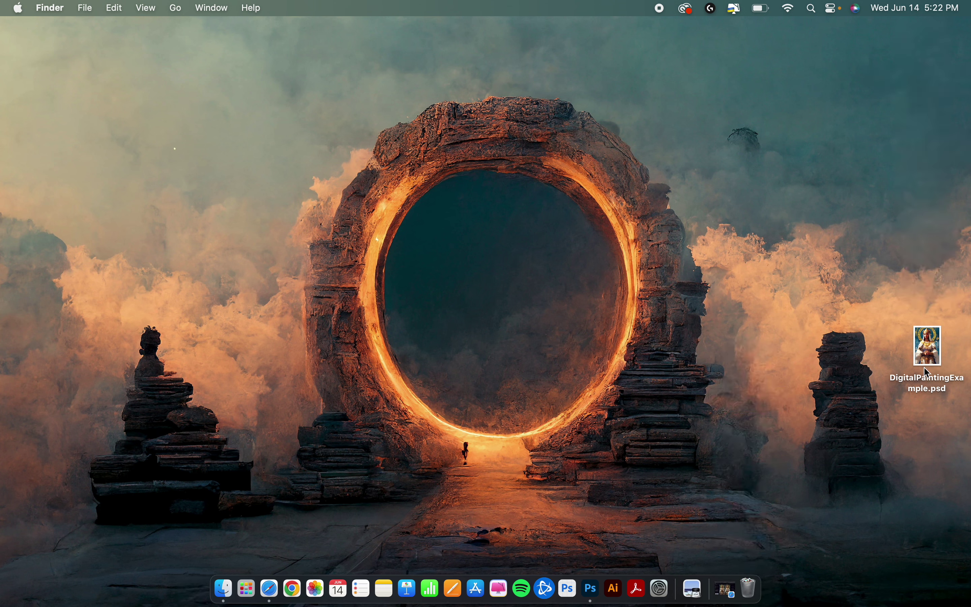
drag(927, 374, 929, 63)
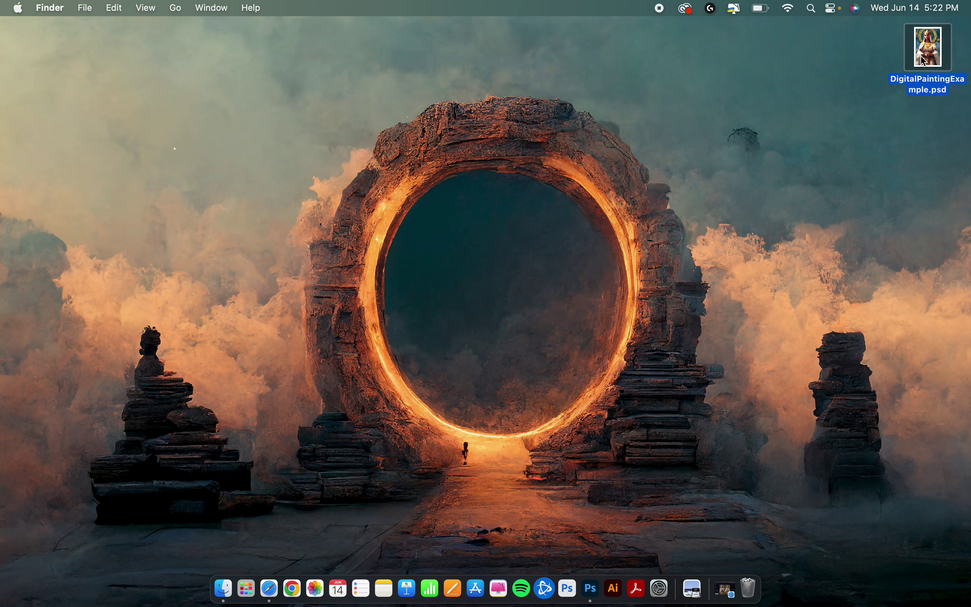
drag(934, 49, 919, 46)
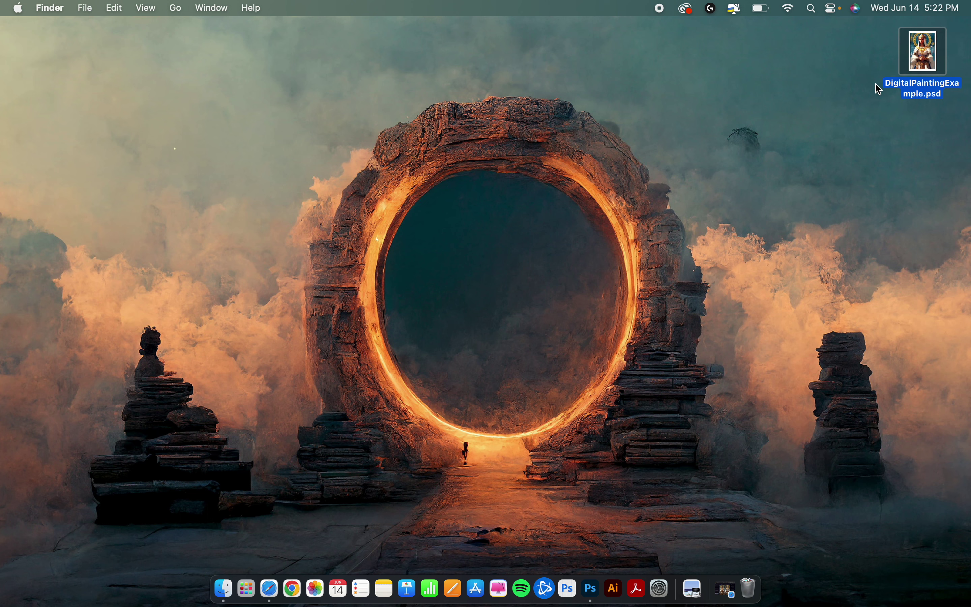